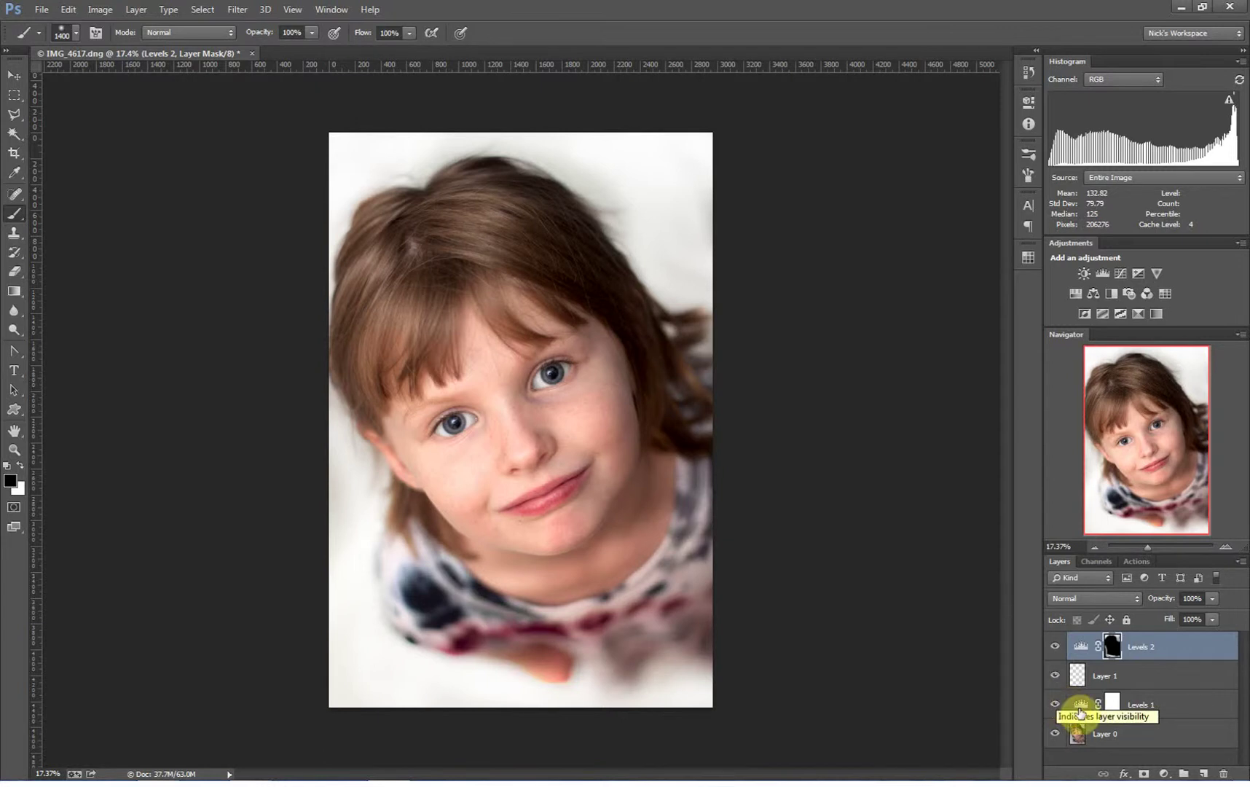
- Isolate Layer 0, turn the Levels 1 adjustment back on, and review its settings and effect on the photo
{"action": "left_click", "coordinate": [1055, 735], "text": "alt"}
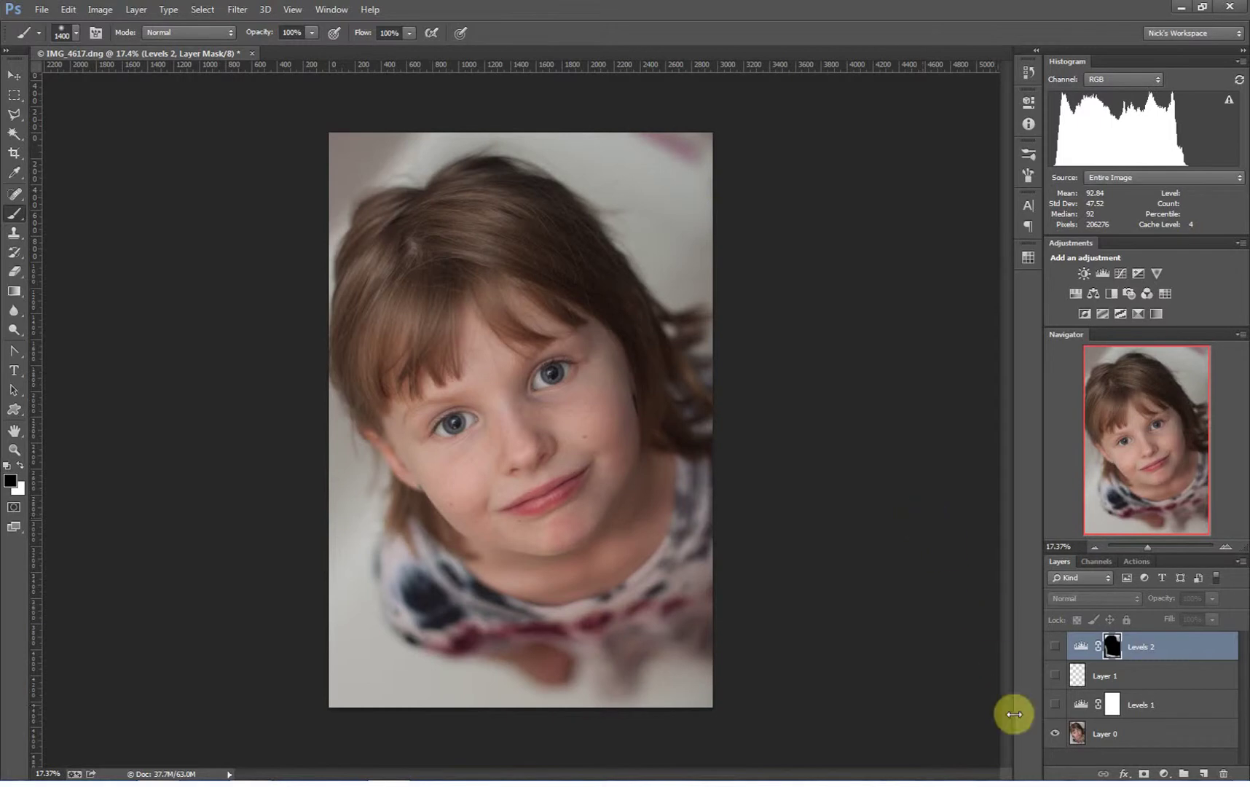
{"action": "left_click", "coordinate": [1053, 708]}
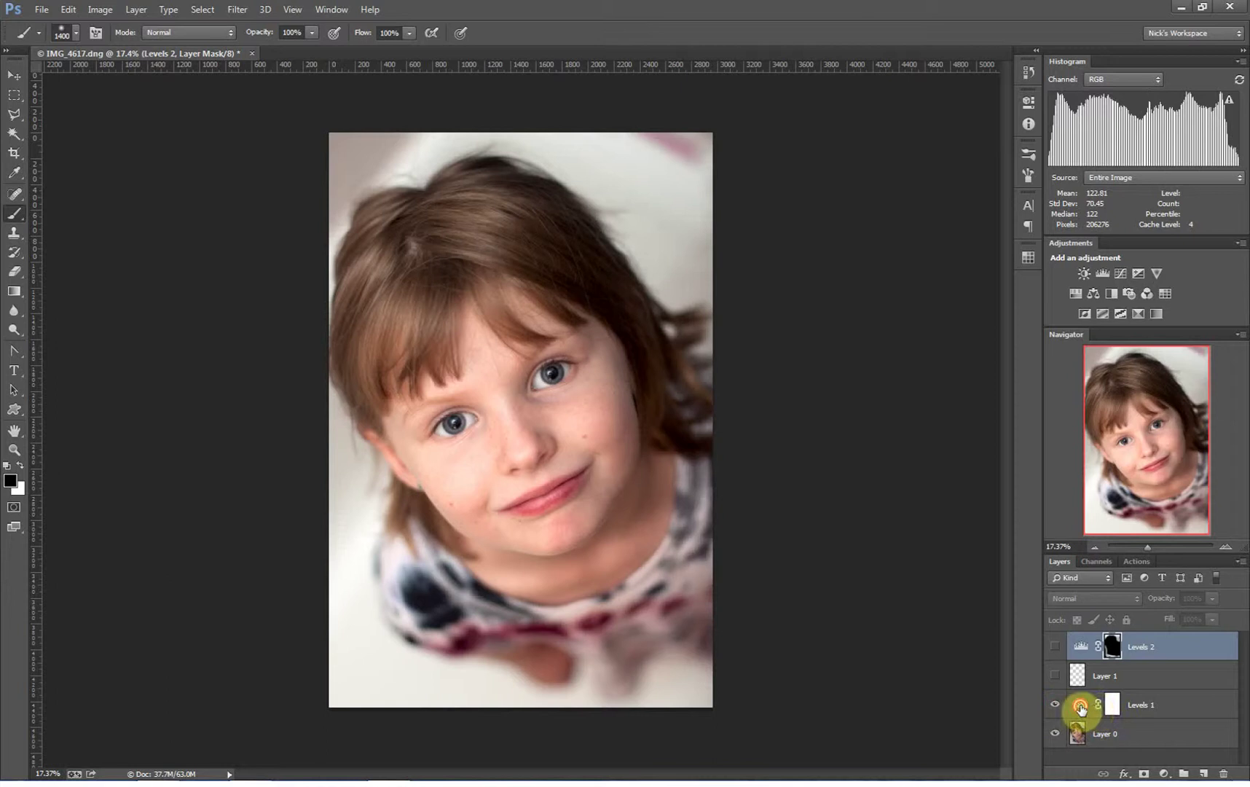
{"action": "left_click", "coordinate": [1082, 711]}
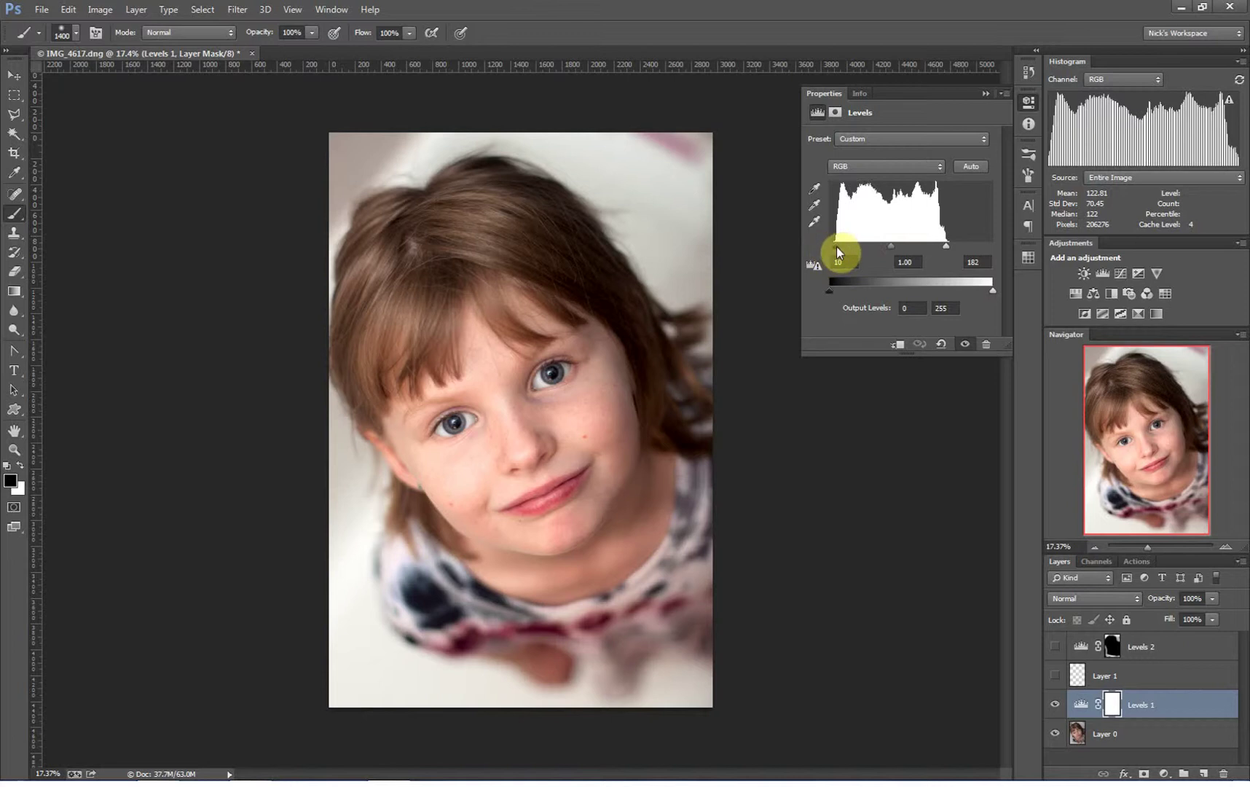
{"action": "left_click", "coordinate": [986, 95]}
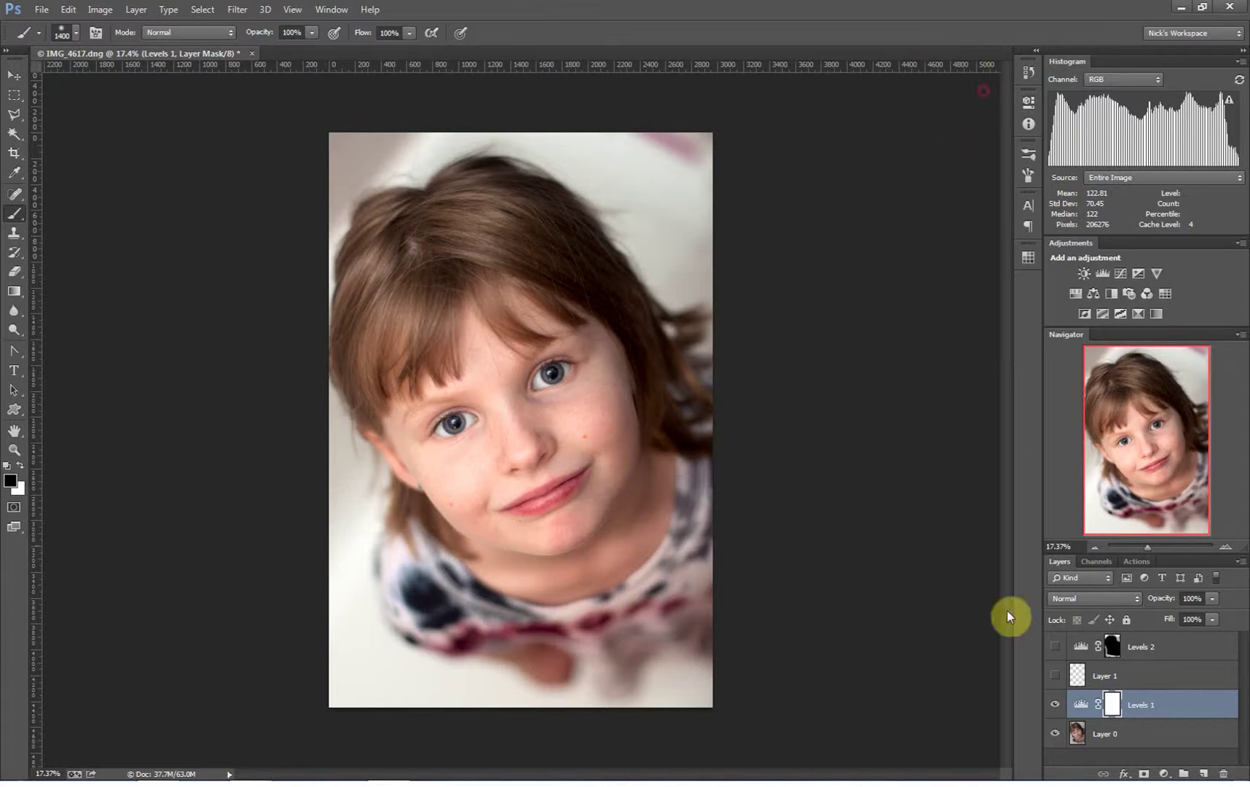
{"action": "left_click", "coordinate": [1054, 705]}
{"action": "left_click", "coordinate": [1054, 705]}
- Turn Layer 1 back on and compare the portrait with and without its skin retouching
{"action": "left_click", "coordinate": [1078, 676]}
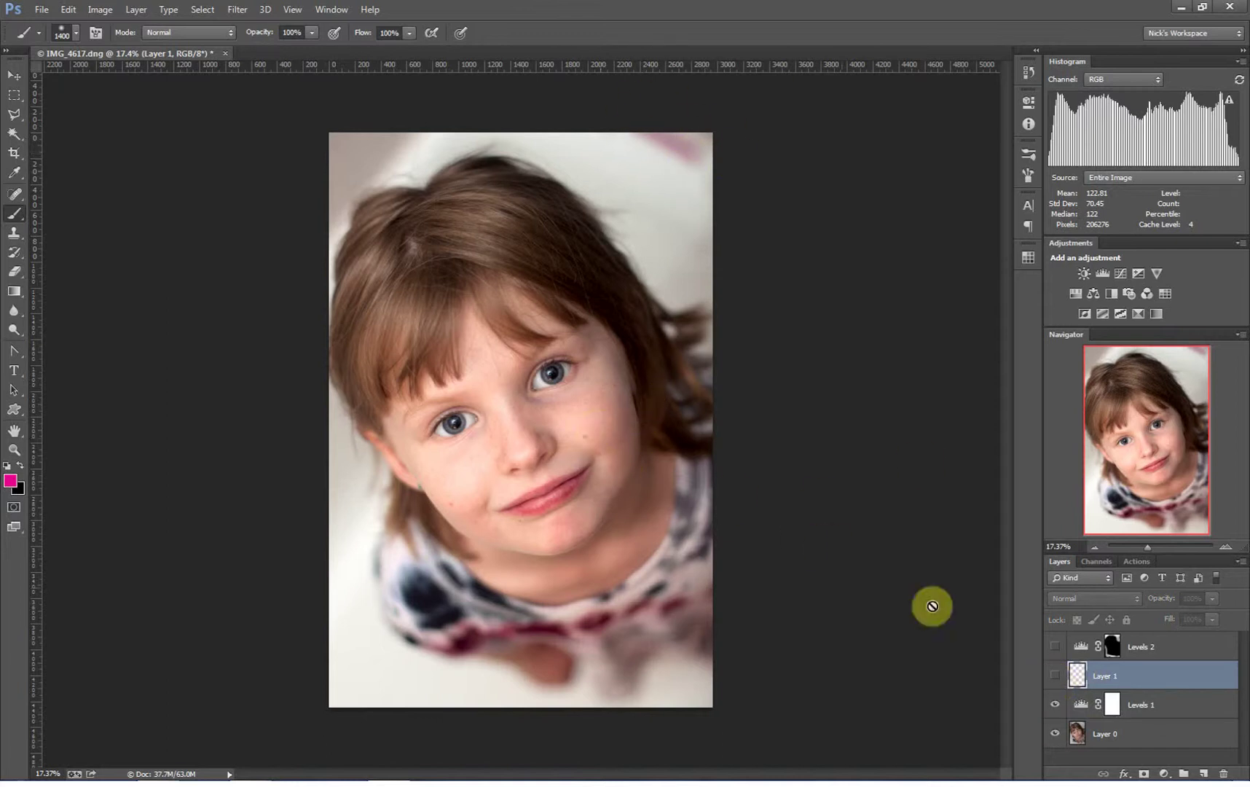
{"action": "left_click", "coordinate": [1054, 677]}
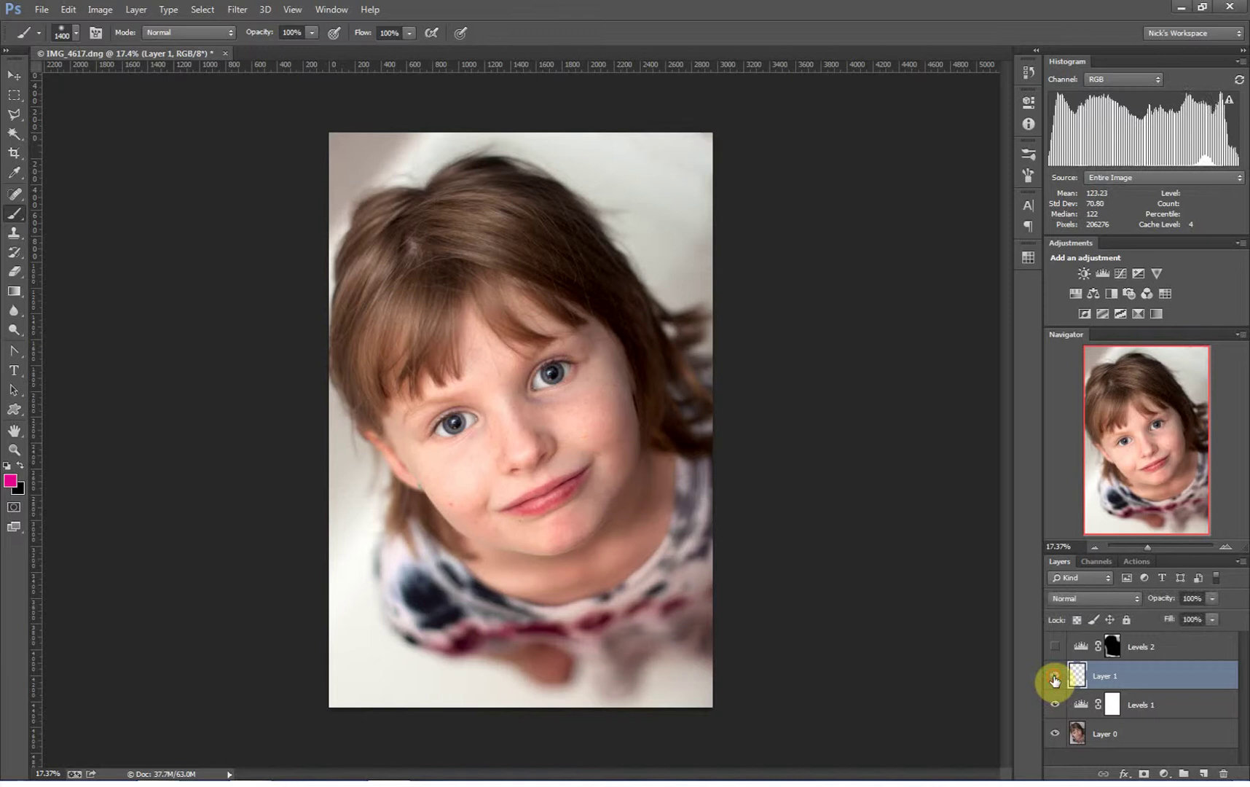
{"action": "left_click", "coordinate": [1054, 678]}
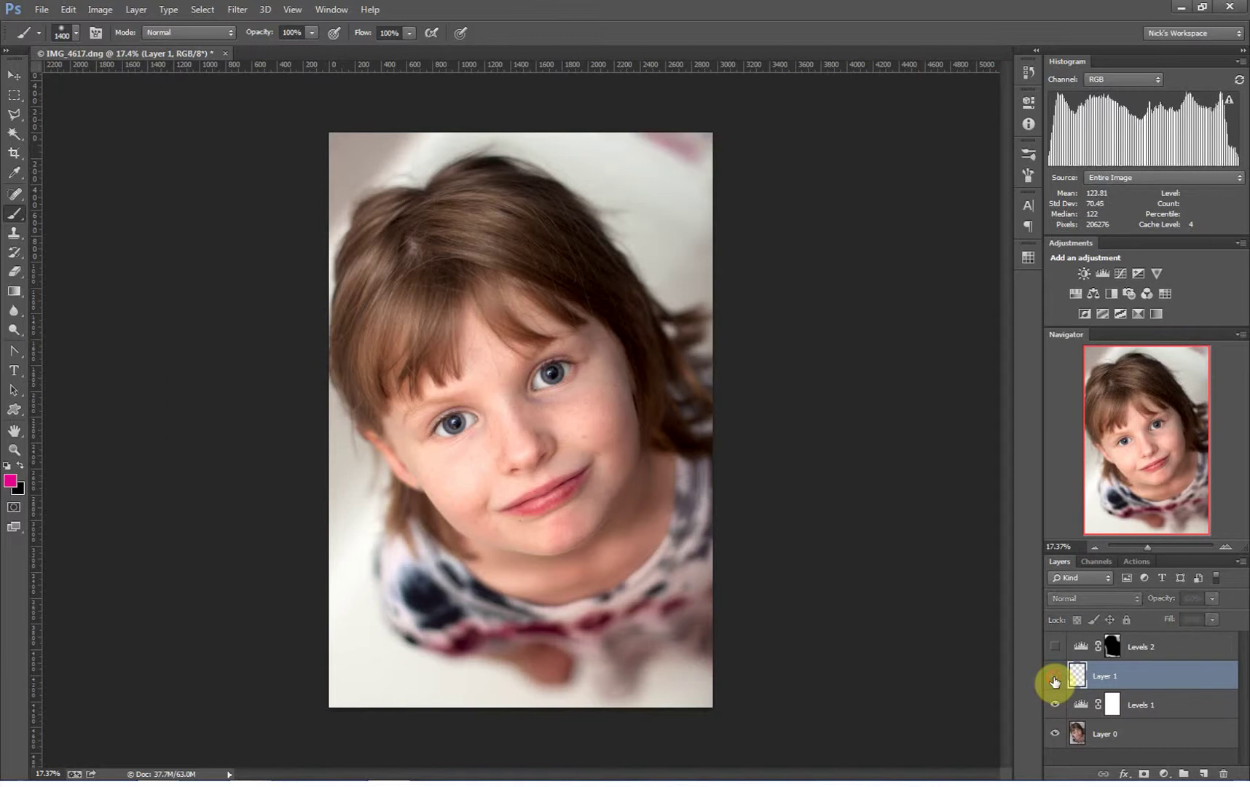
{"action": "left_click", "coordinate": [1054, 678]}
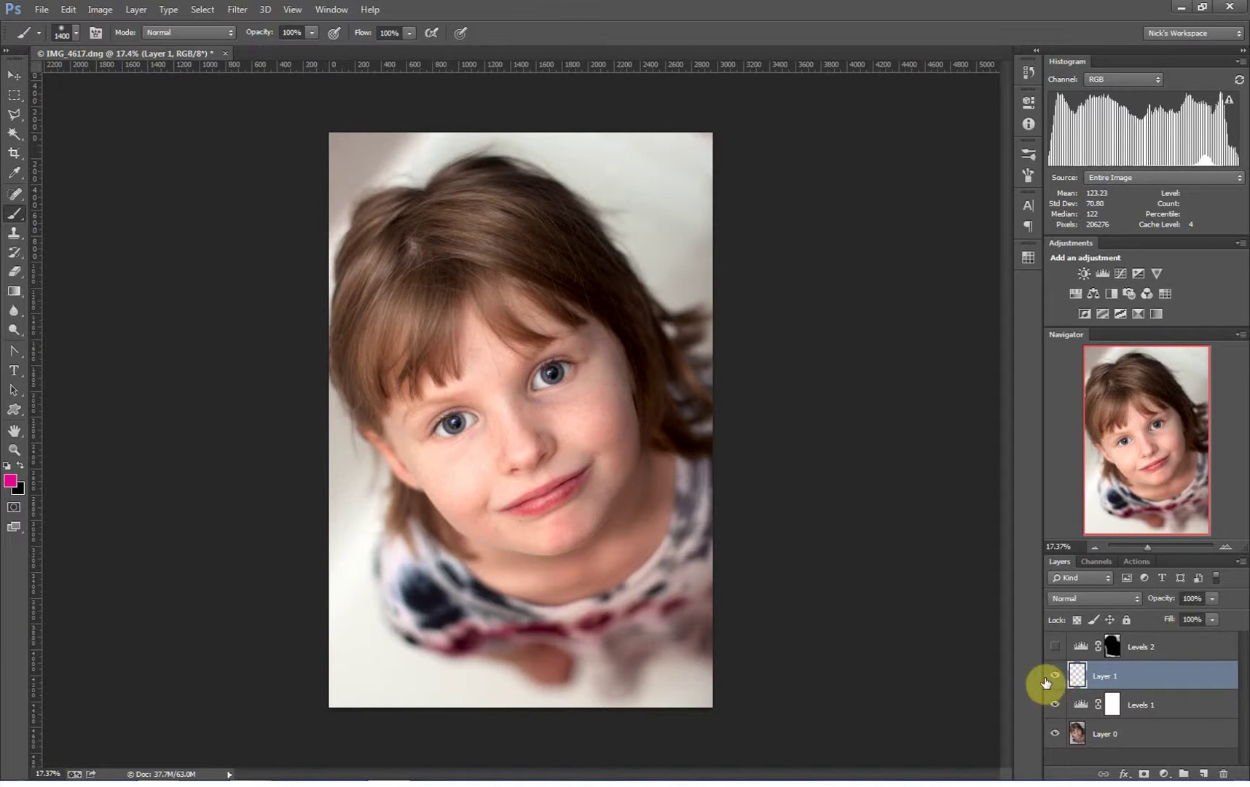
- Inspect the Levels 2 layer mask on its own and turn the Levels 2 adjustment back on over the photo
{"action": "left_click", "coordinate": [1112, 647]}
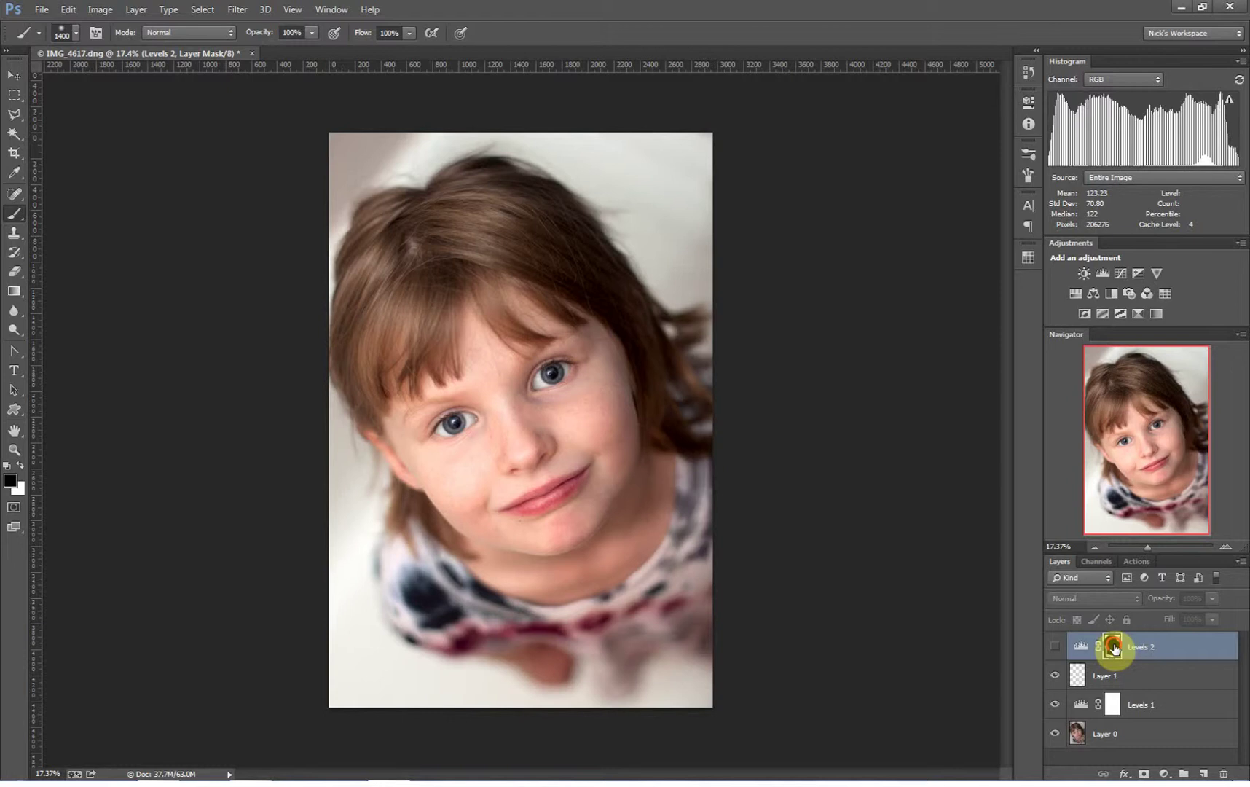
{"action": "left_click", "coordinate": [1112, 647], "text": "alt"}
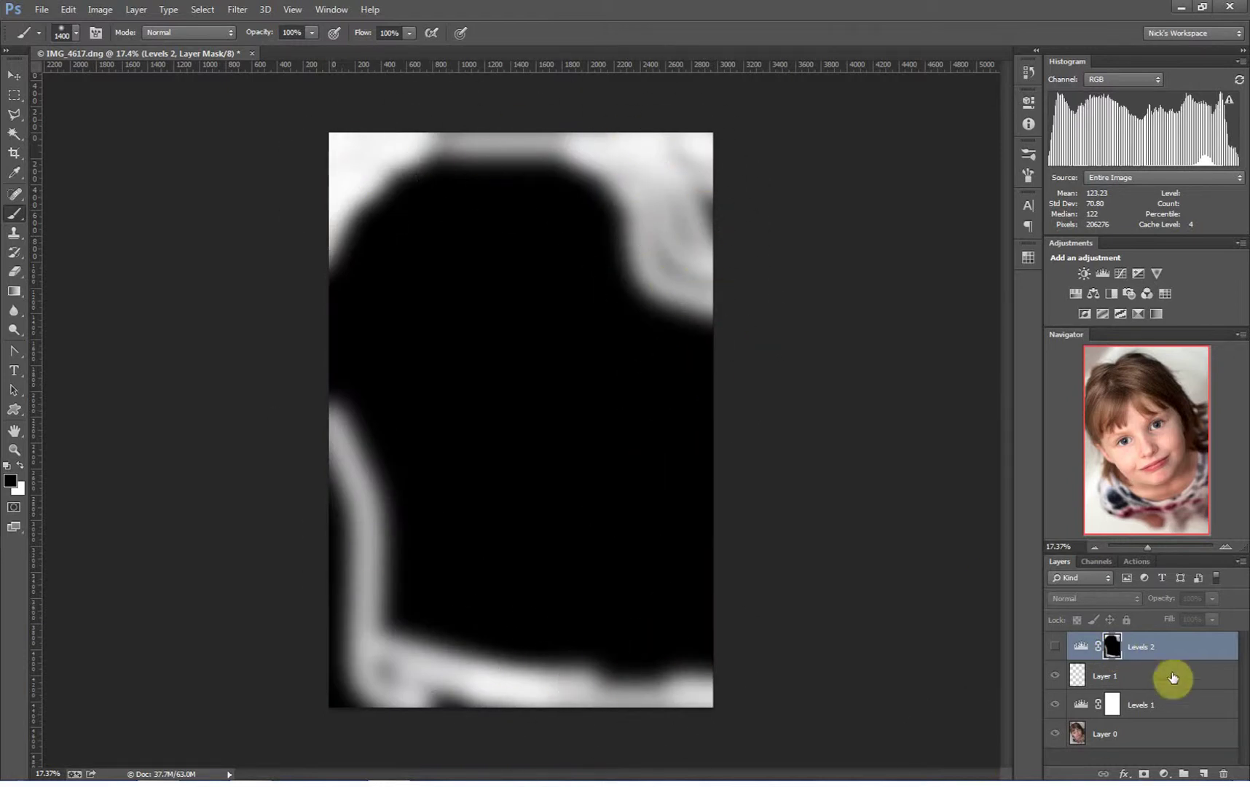
{"action": "left_click", "coordinate": [1111, 656], "text": "alt"}
{"action": "left_click", "coordinate": [1053, 646]}
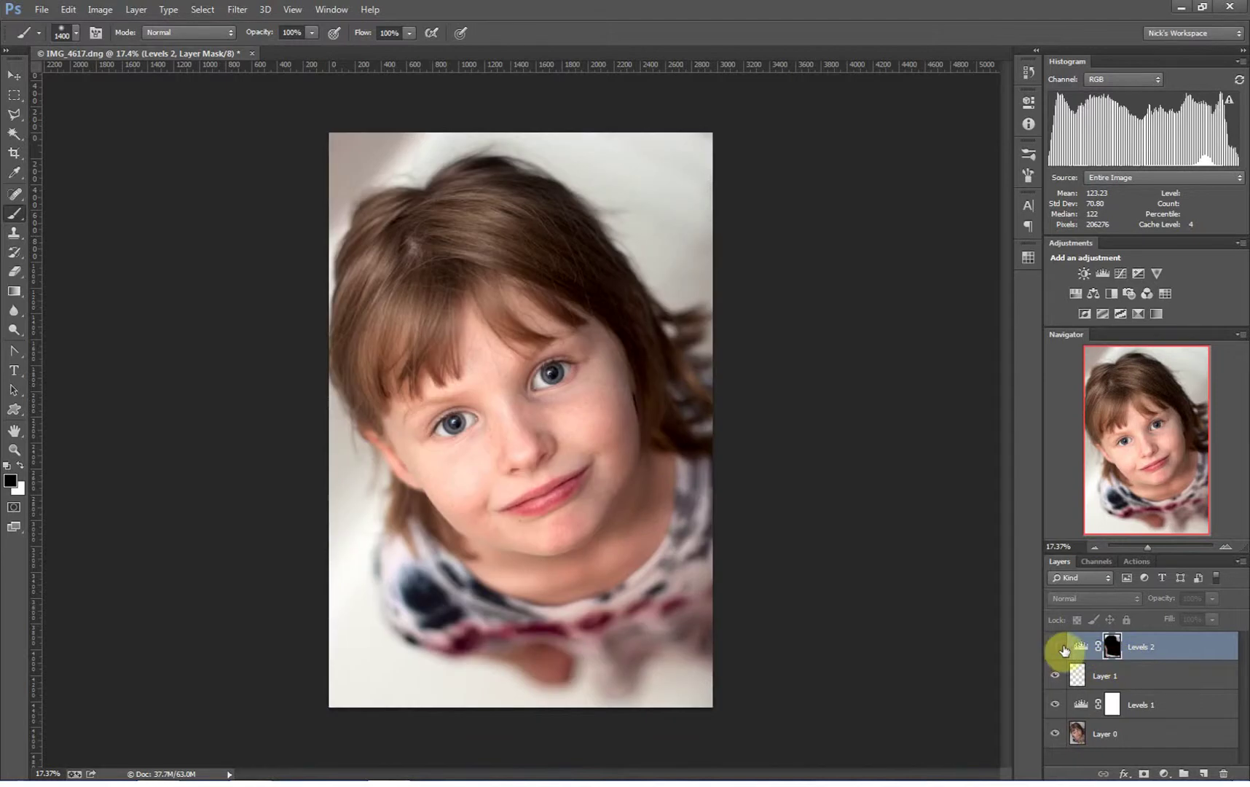
{"action": "left_click", "coordinate": [1055, 646]}
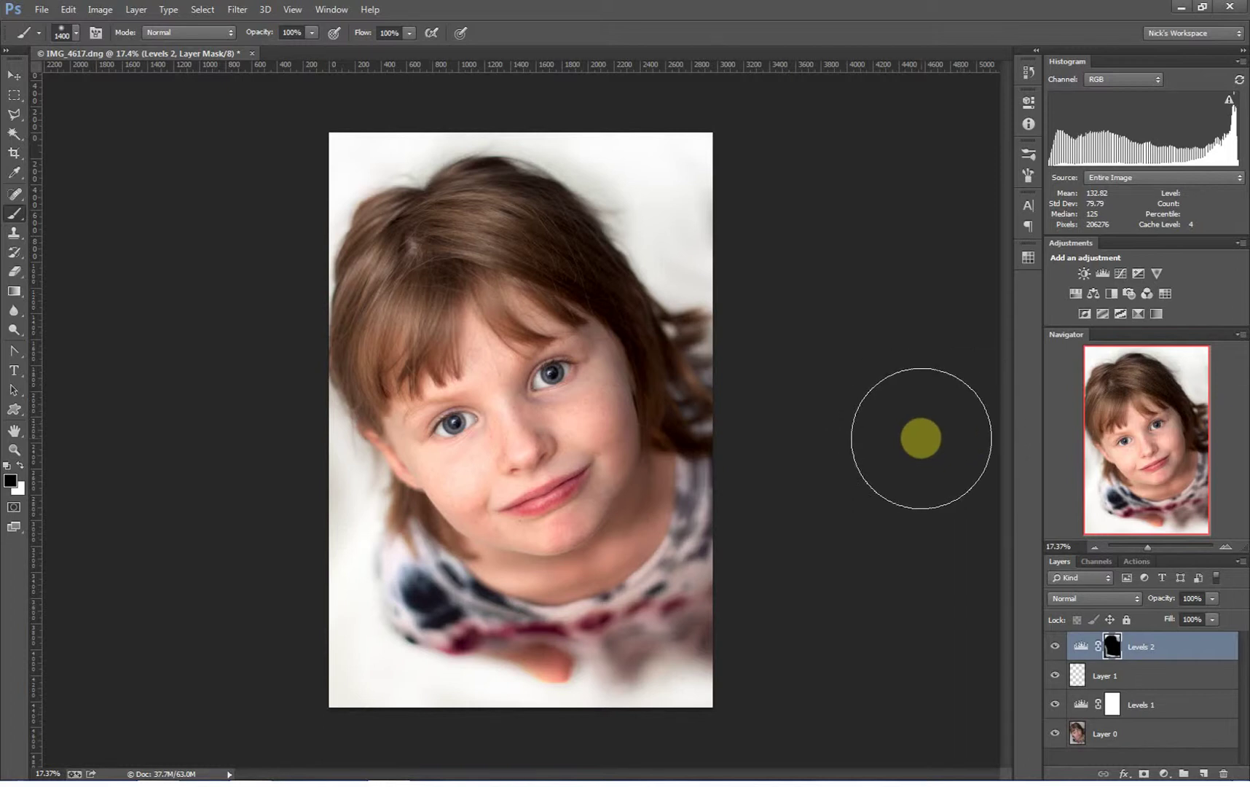
- Compare which filters are available for the Levels 2 adjustment layer and for the Layer 0 image layer
{"action": "left_click", "coordinate": [237, 10]}
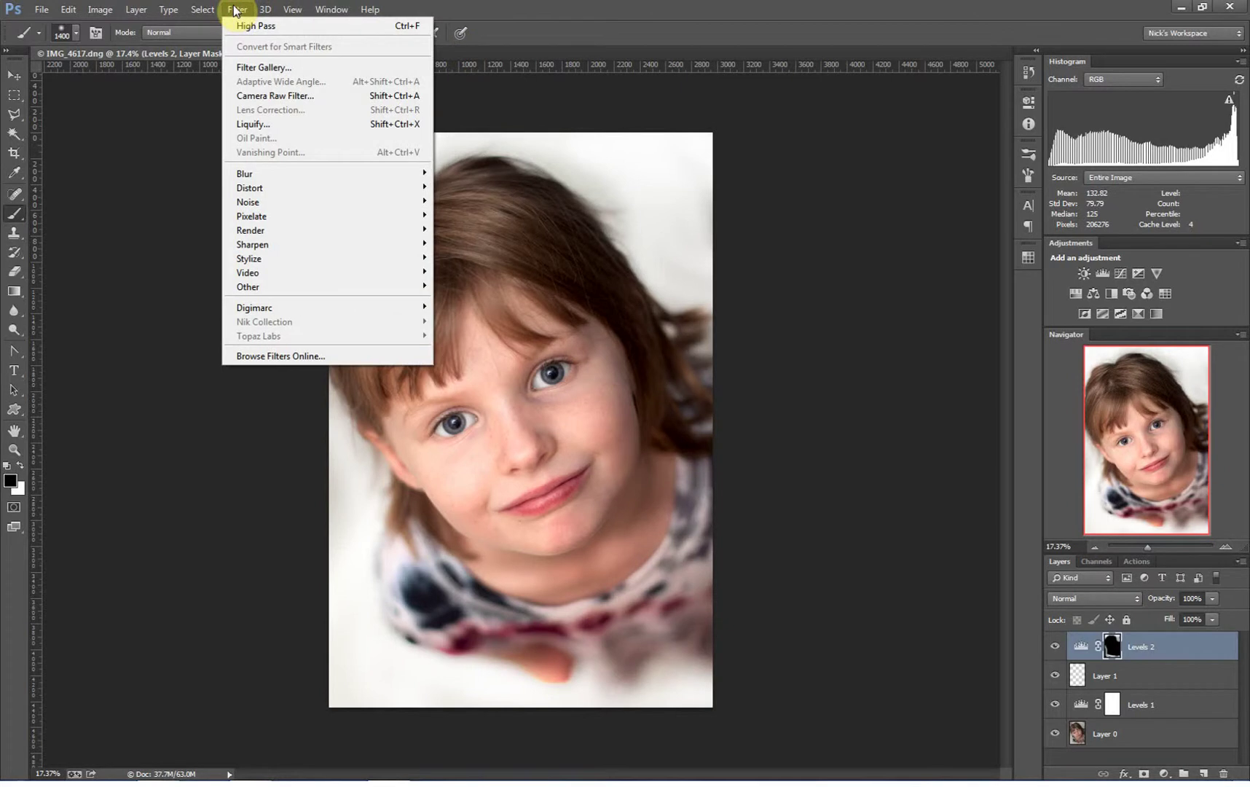
{"action": "left_click", "coordinate": [235, 10]}
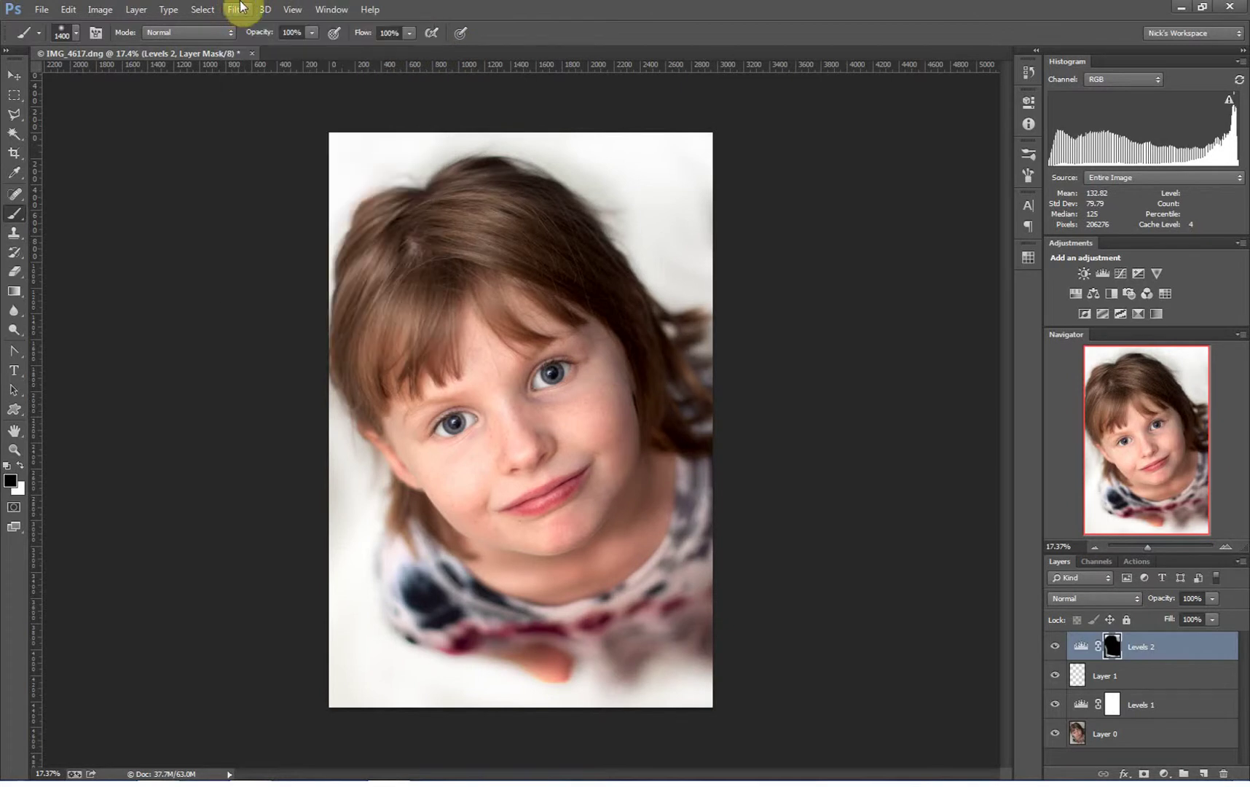
{"action": "left_click", "coordinate": [1142, 647]}
{"action": "left_click", "coordinate": [1140, 703]}
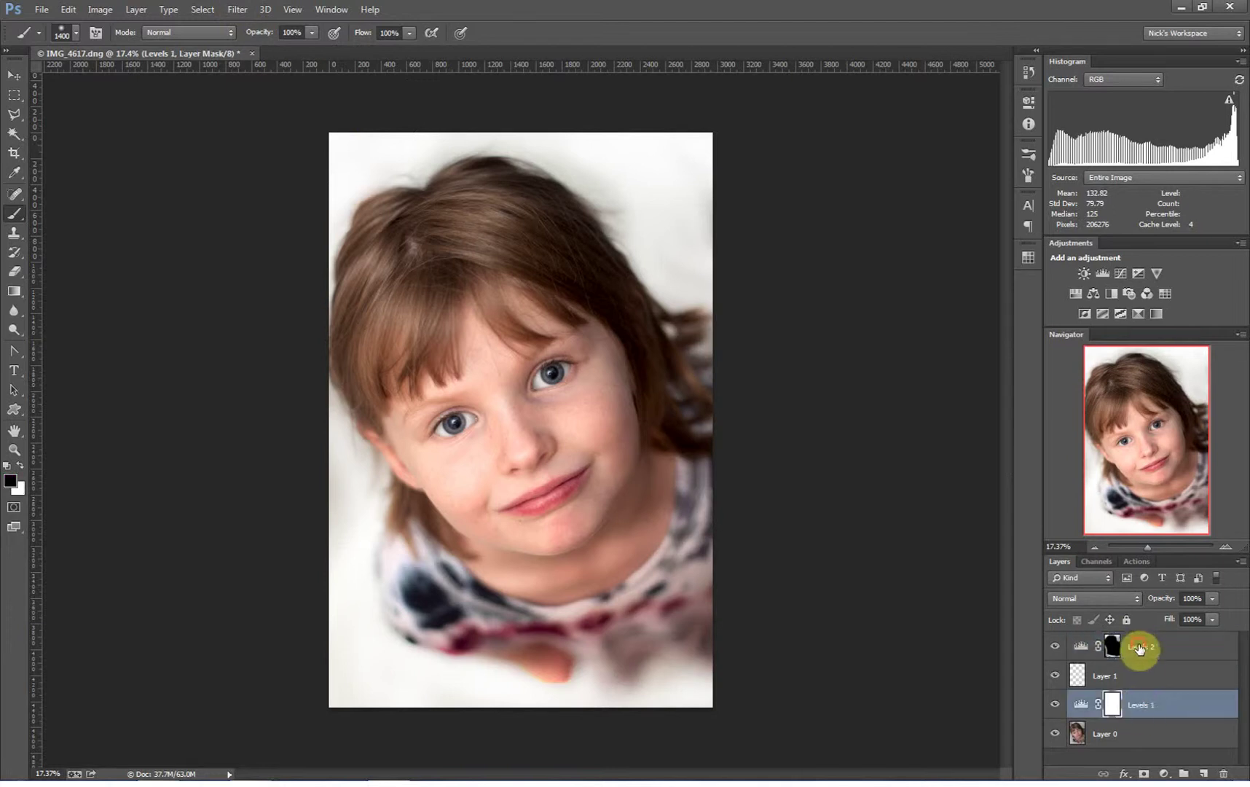
{"action": "left_click", "coordinate": [1140, 647]}
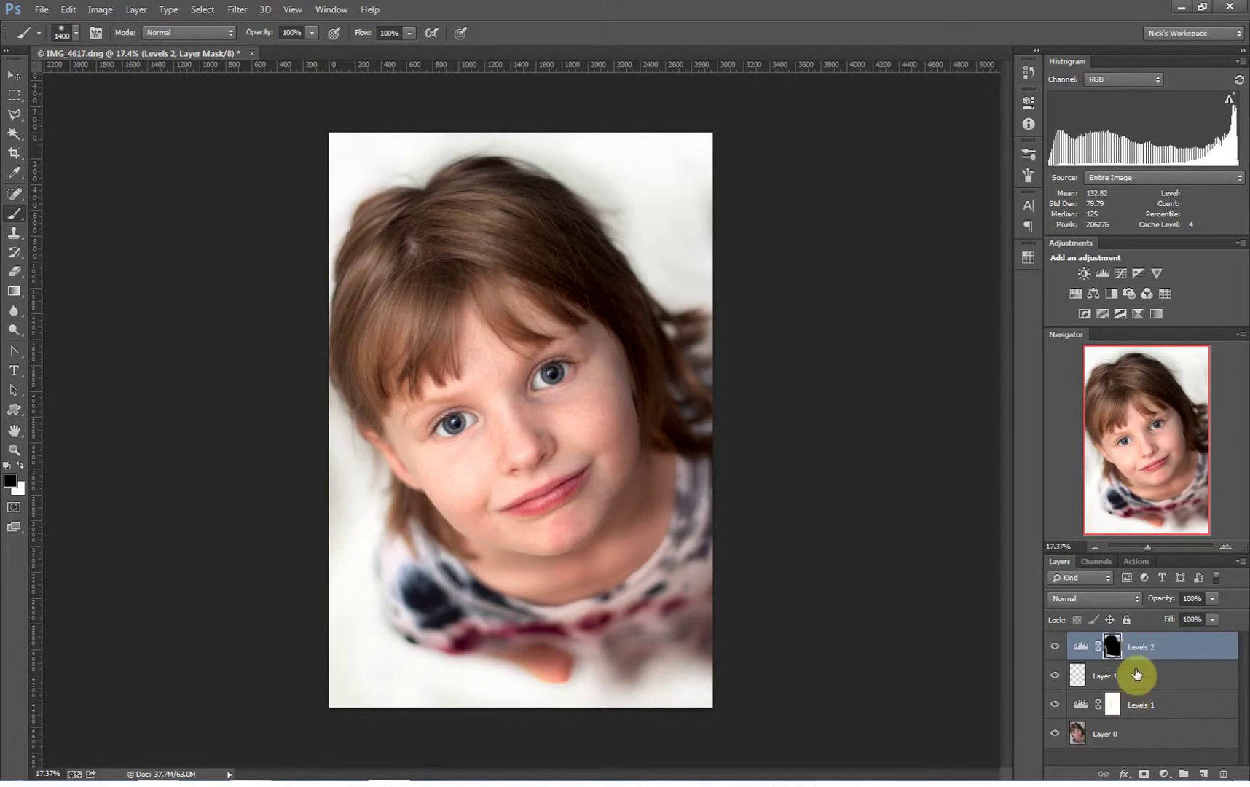
{"action": "left_click", "coordinate": [1105, 740]}
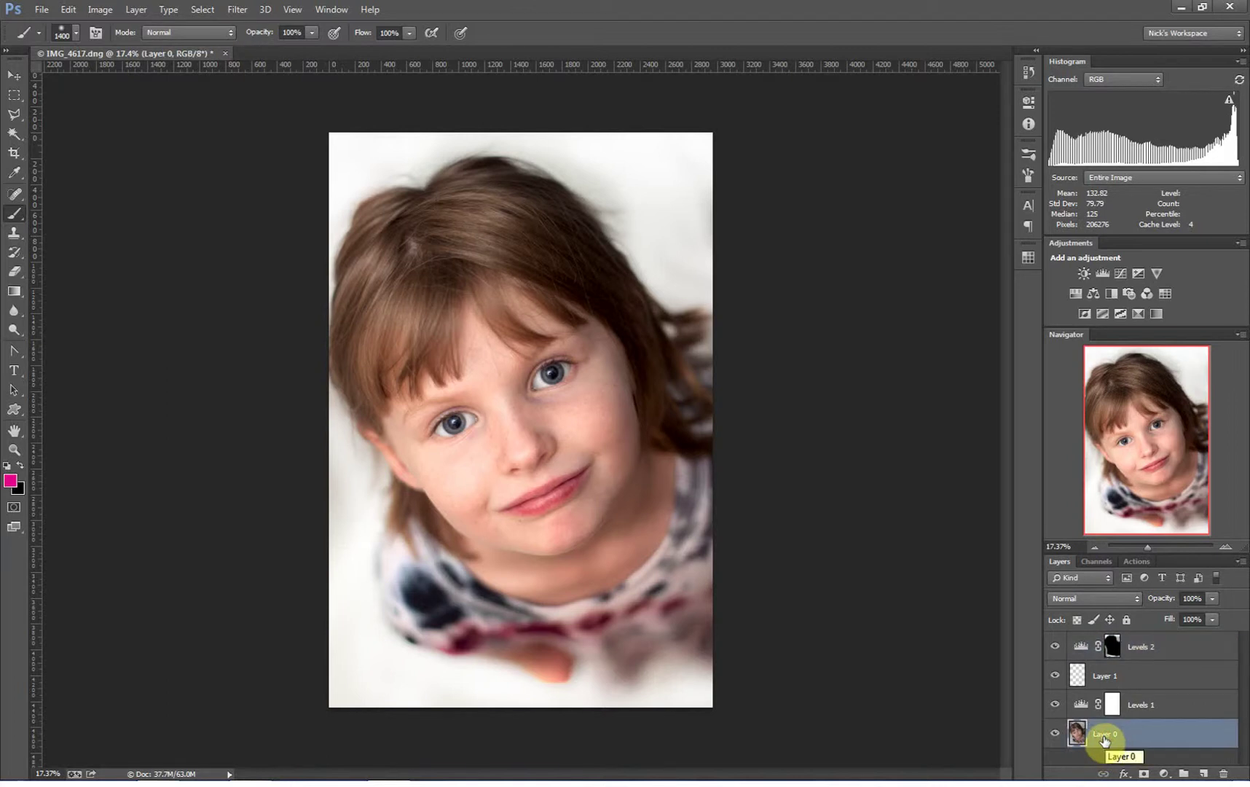
{"action": "left_click", "coordinate": [241, 12]}
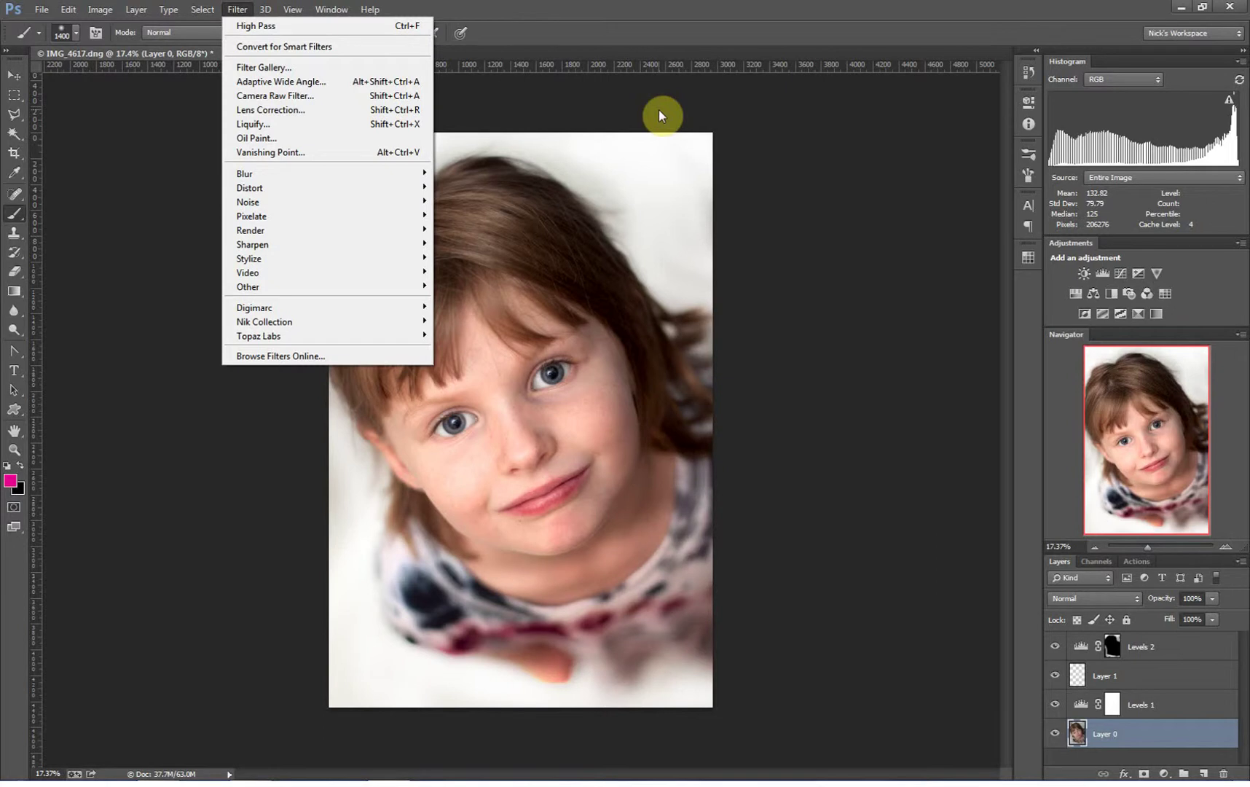
{"action": "left_click", "coordinate": [711, 104]}
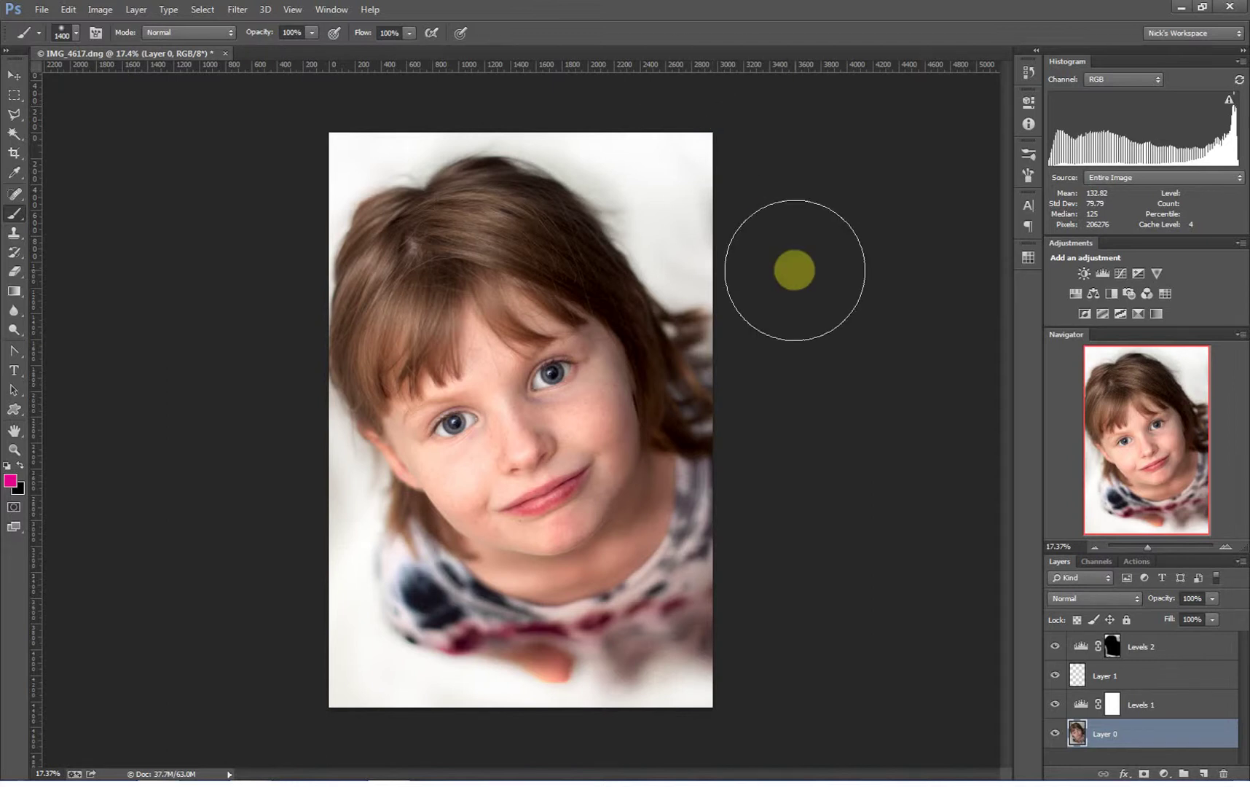
- Try moving Layer 0 above Levels 2 in the layer stack and return it to the bottom
{"action": "left_click", "coordinate": [1141, 648]}
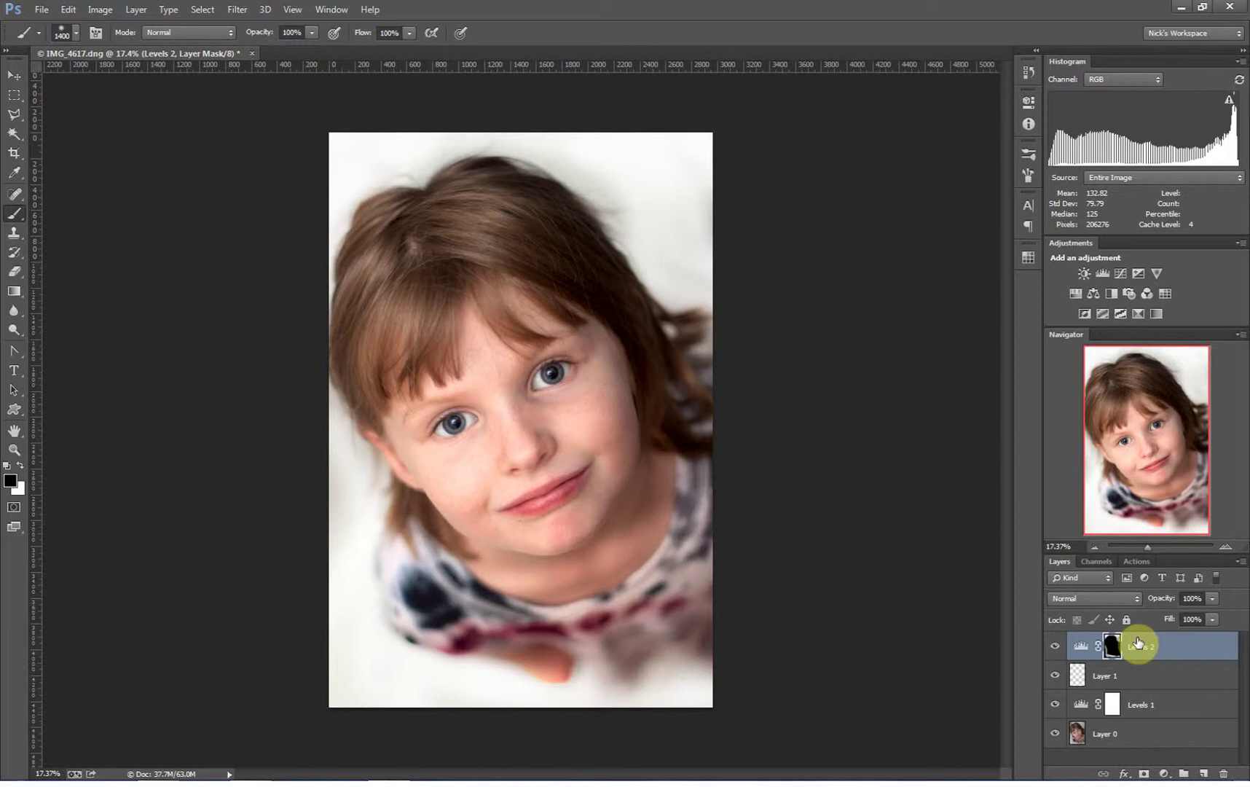
{"action": "left_click", "coordinate": [1119, 736]}
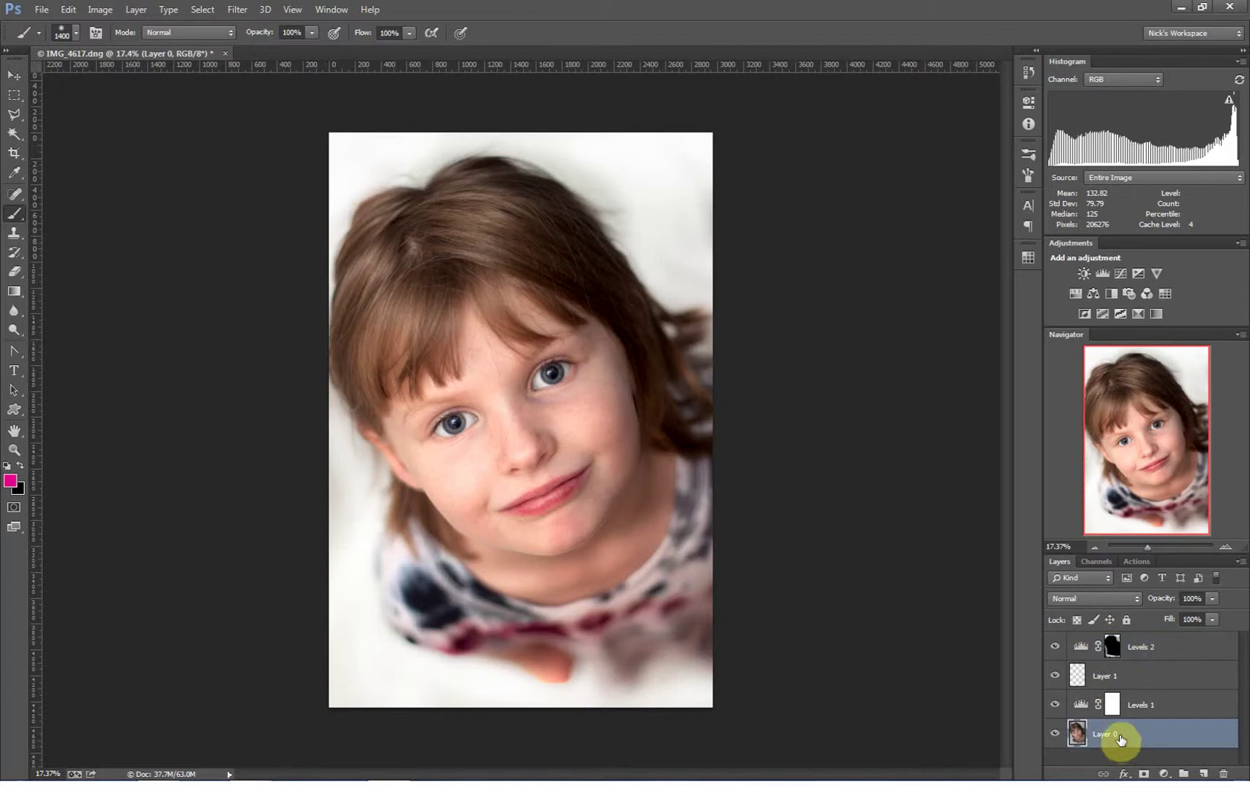
{"action": "left_click_drag", "start_coordinate": [1120, 739], "coordinate": [1111, 631]}
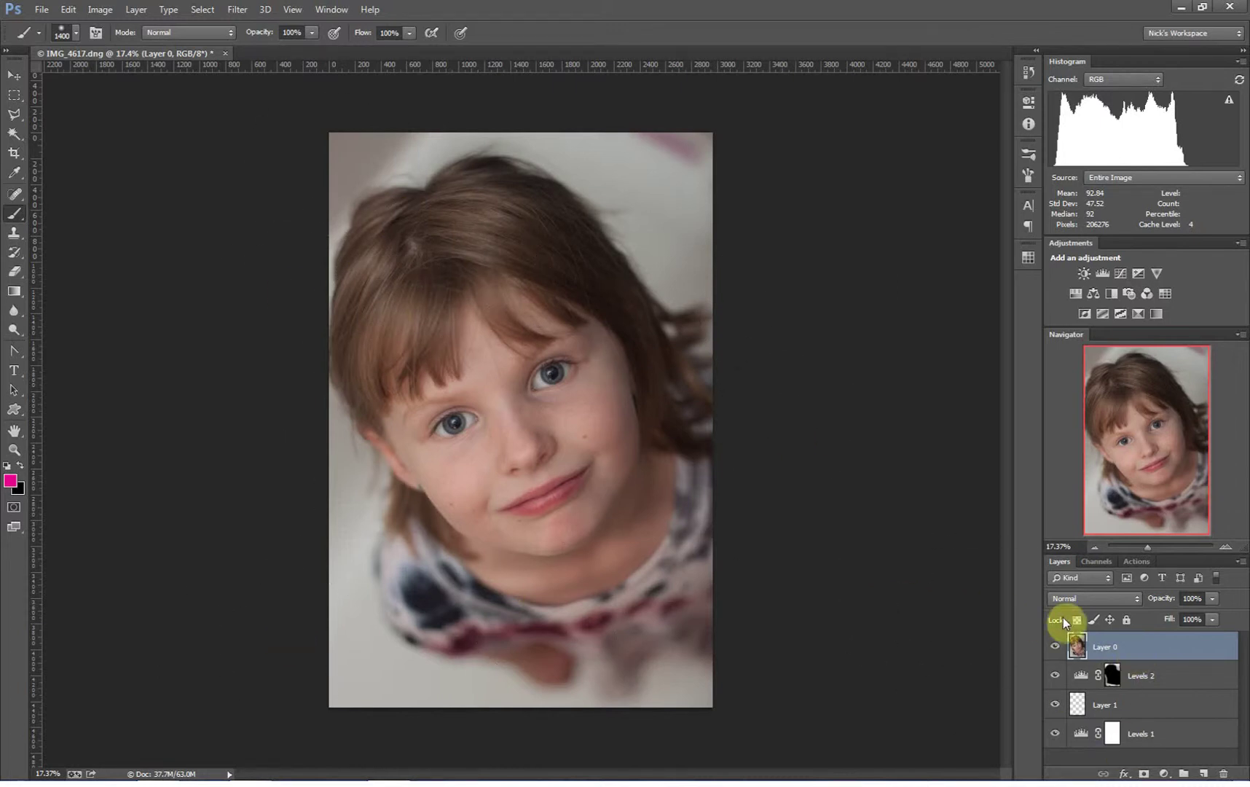
{"action": "left_click_drag", "start_coordinate": [1108, 656], "coordinate": [1103, 743]}
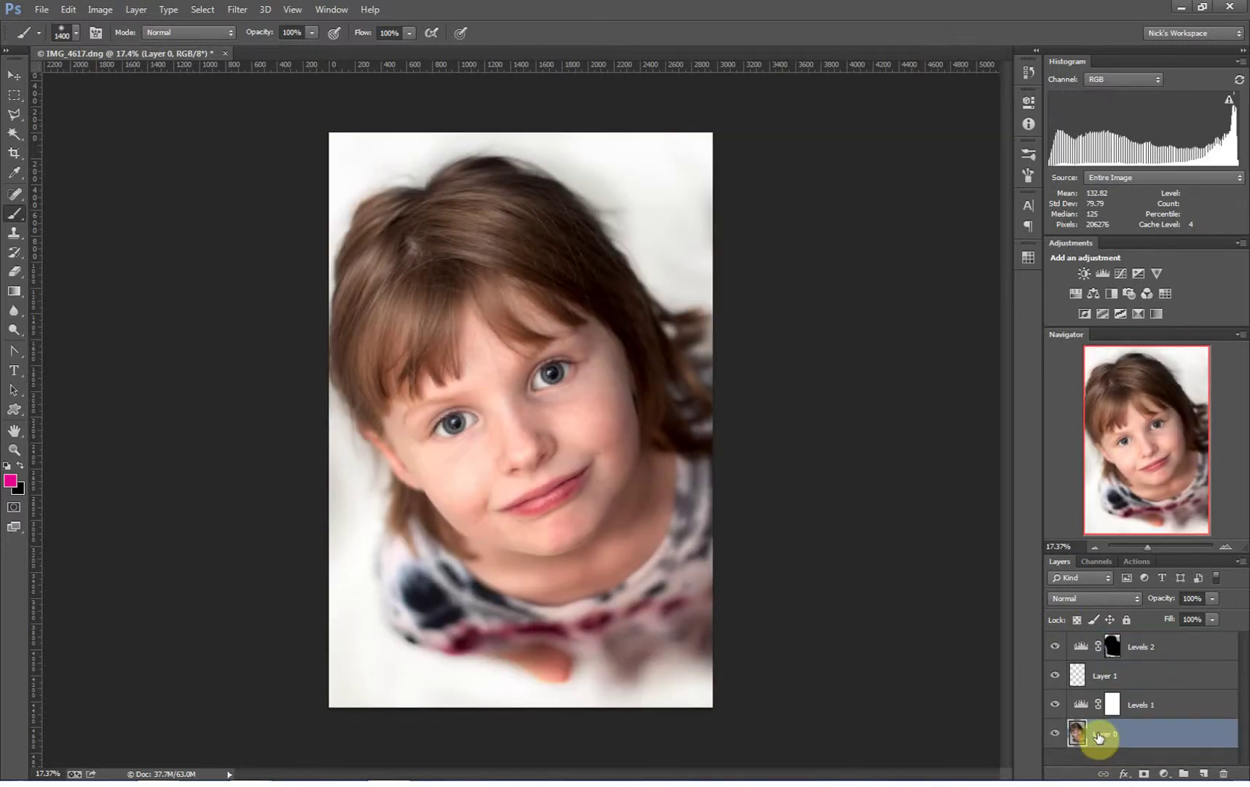
- Try flattening the image into a single background layer and undo the flattening
{"action": "left_click", "coordinate": [134, 9]}
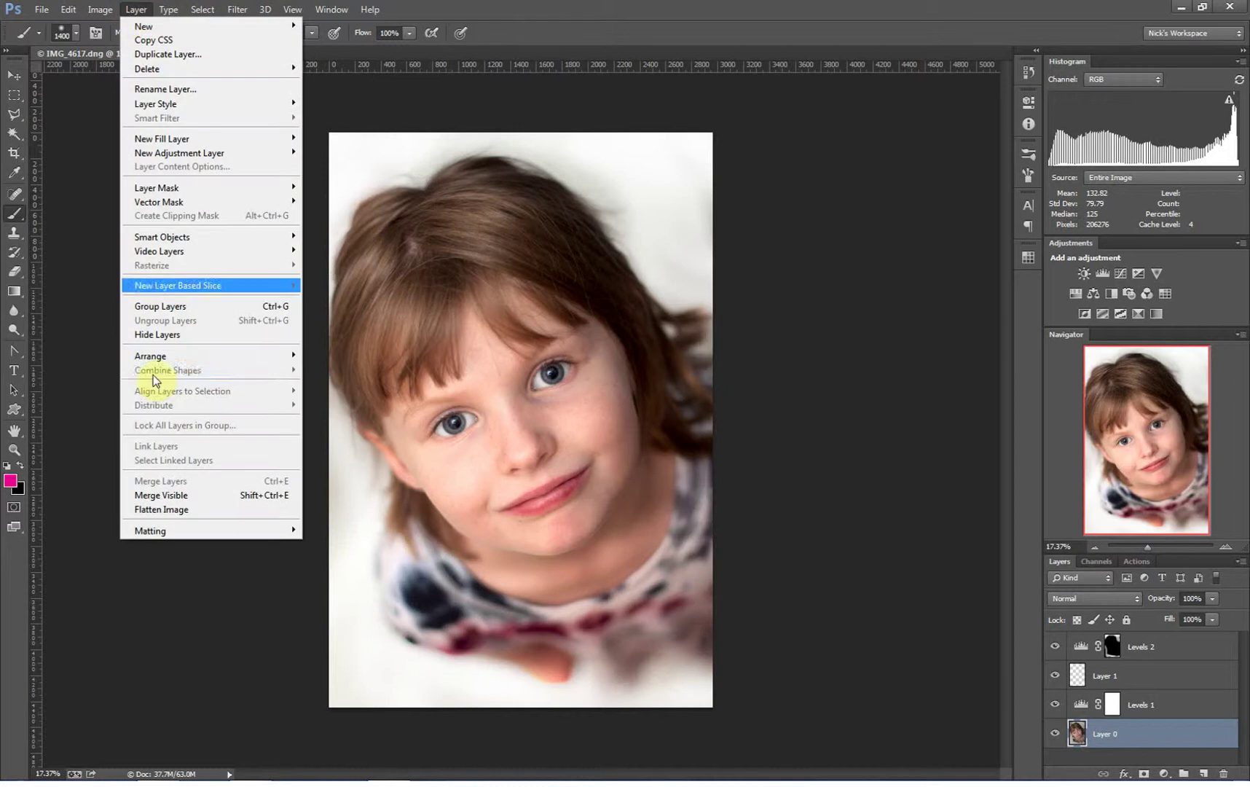
{"action": "left_click", "coordinate": [159, 509]}
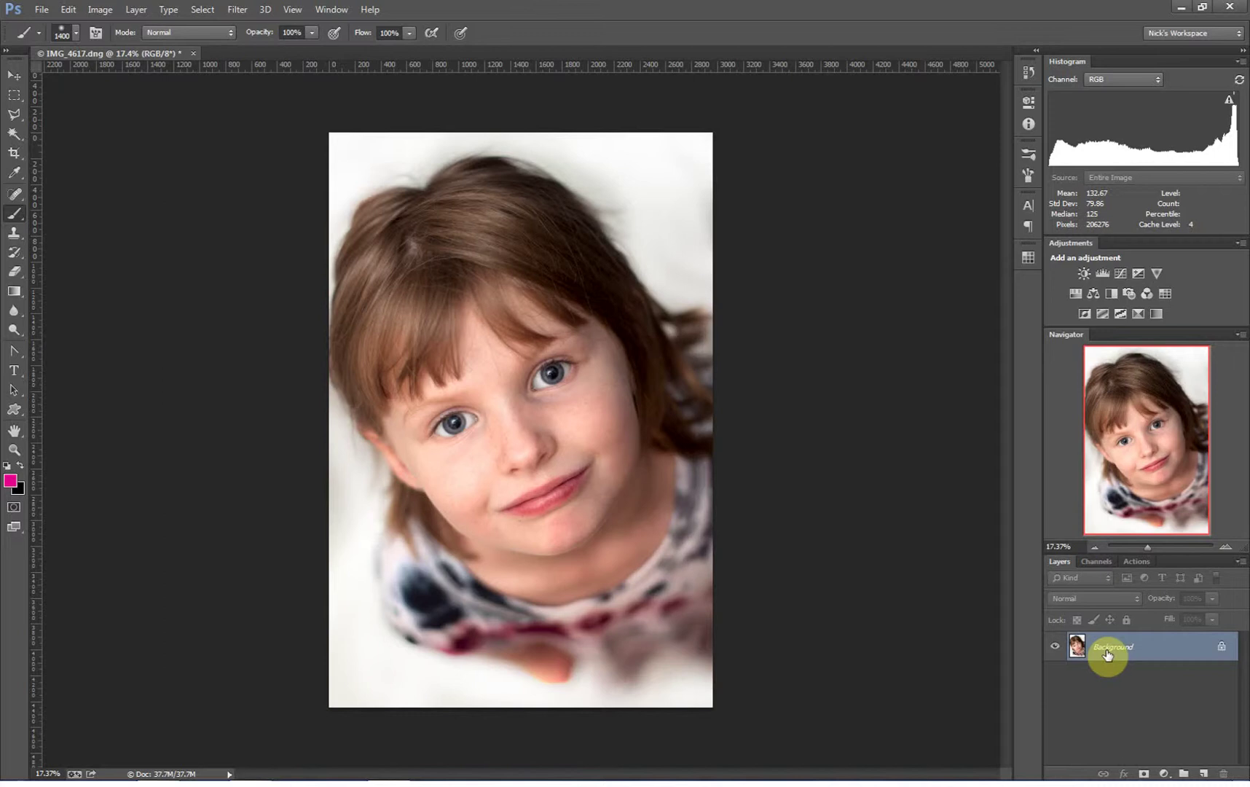
{"action": "left_click_drag", "start_coordinate": [1107, 654], "coordinate": [1106, 650]}
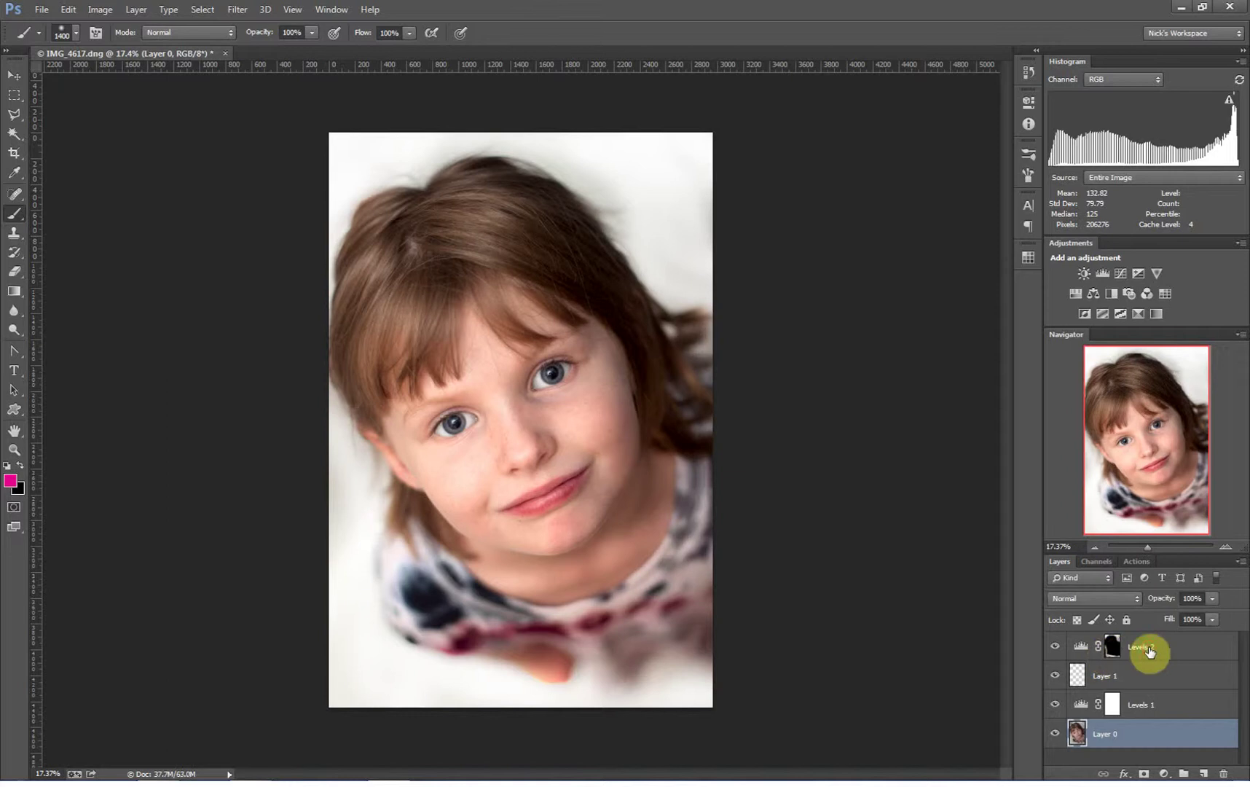
- Stamp all visible layers into a new merged layer directly above the Levels 2 adjustment
{"action": "left_click", "coordinate": [1150, 650]}
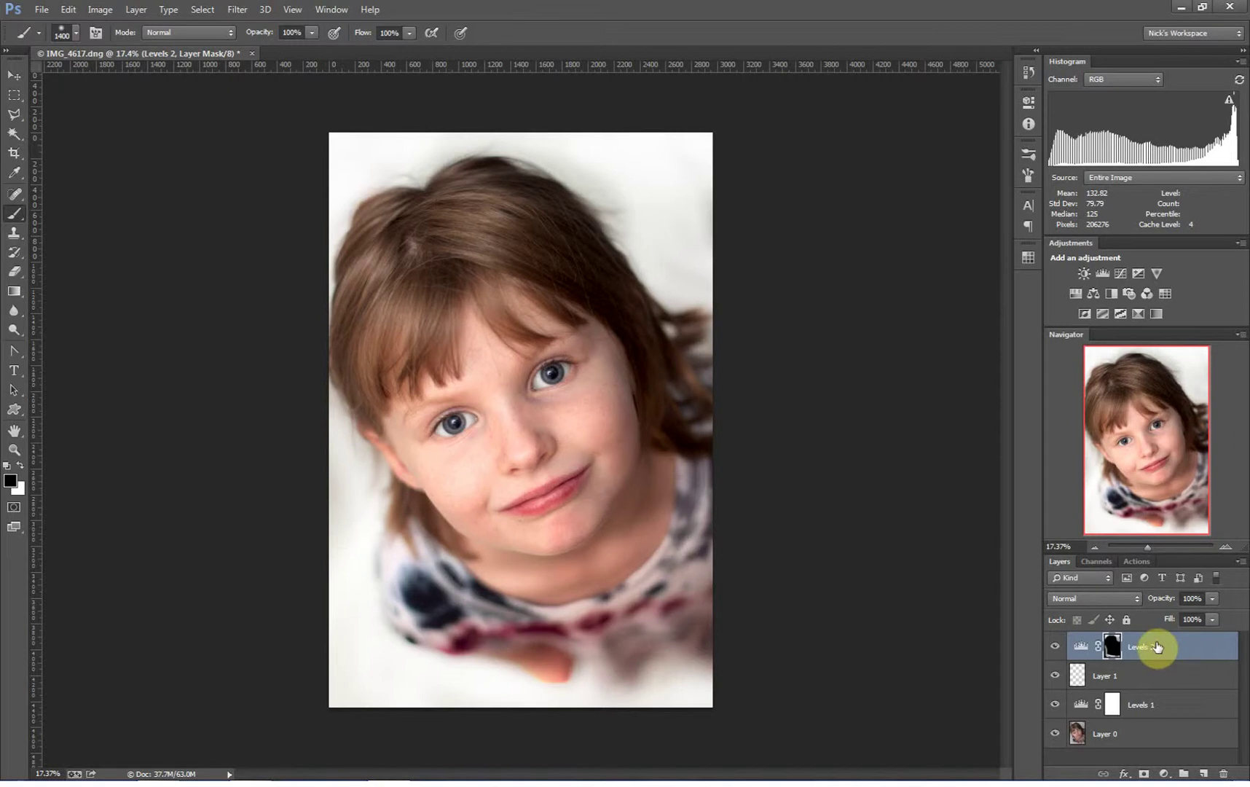
{"action": "key", "text": "ctrl+2"}
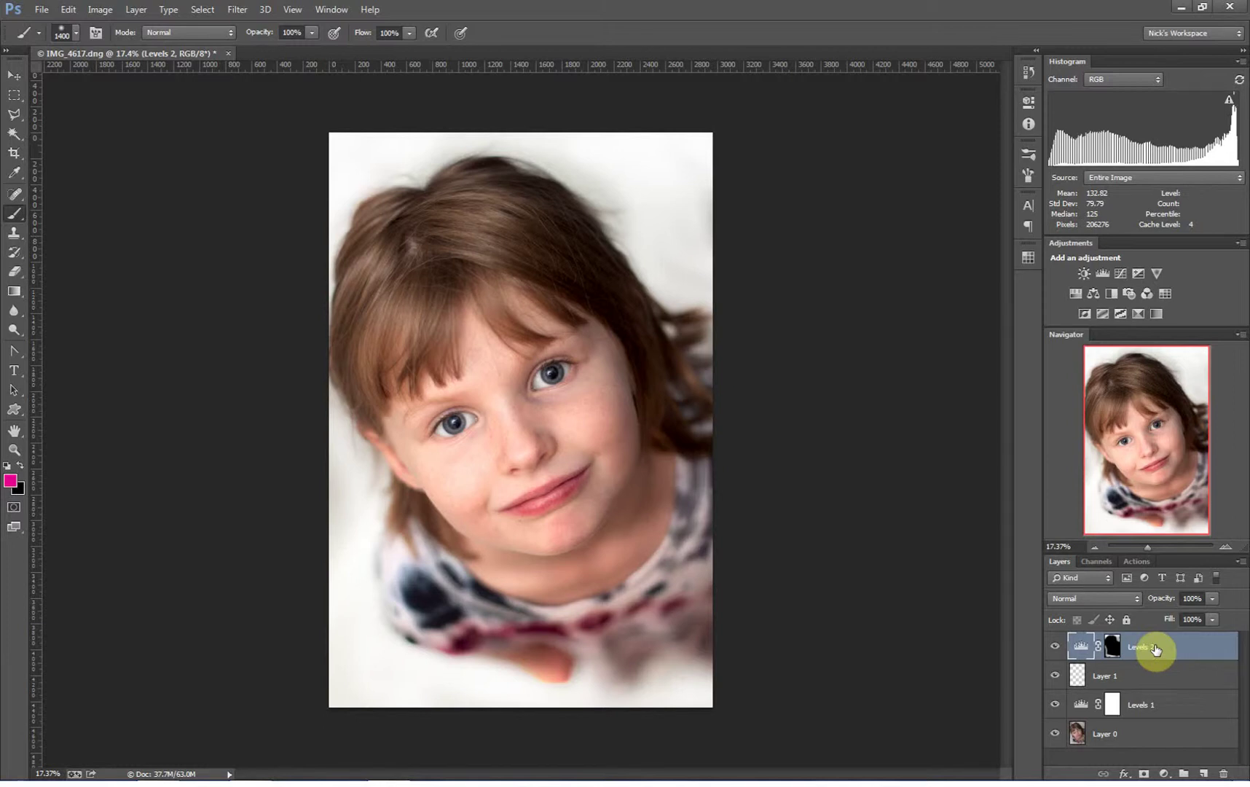
{"action": "key", "text": "ctrl+shift+alt+e"}
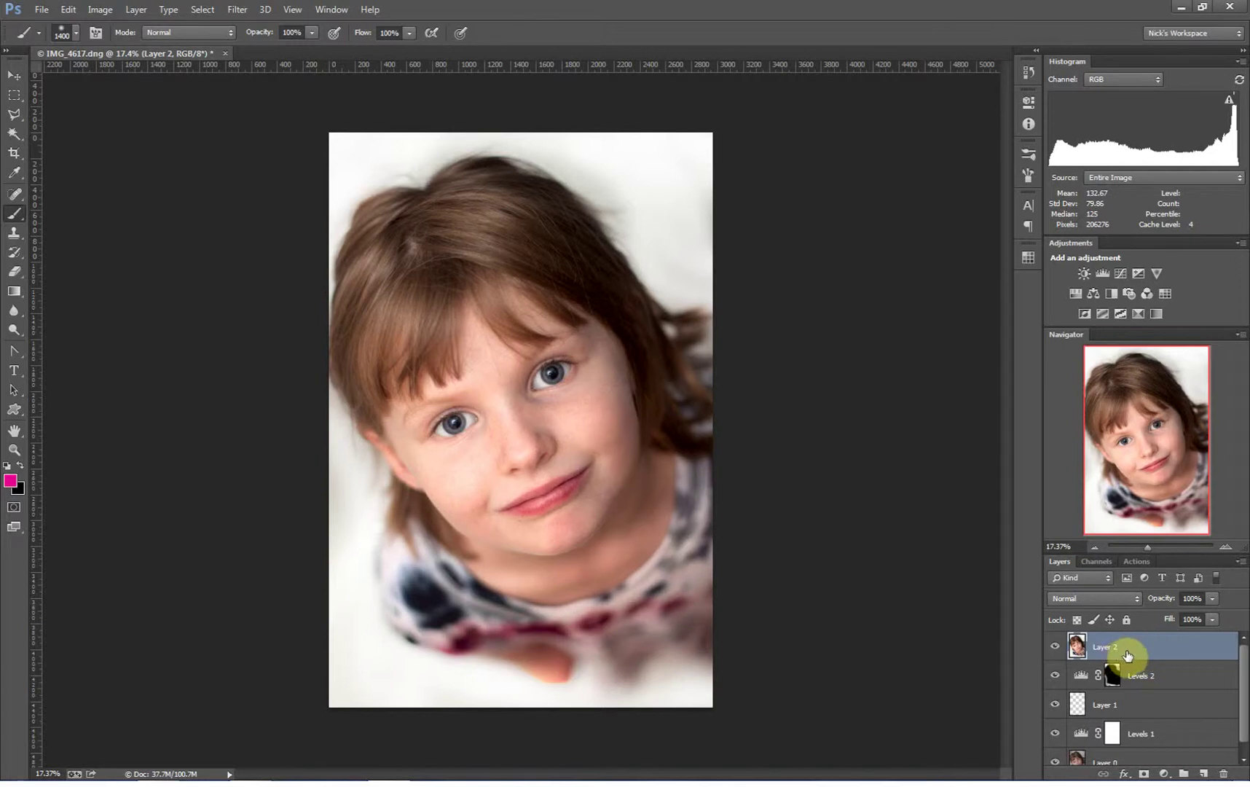
- Toggle the merged layer's visibility repeatedly to compare the photo with and without it, leaving the layer shown
{"action": "left_click", "coordinate": [1055, 648]}
{"action": "left_click", "coordinate": [1056, 650]}
{"action": "left_click", "coordinate": [1056, 650]}
{"action": "left_click", "coordinate": [1055, 650]}
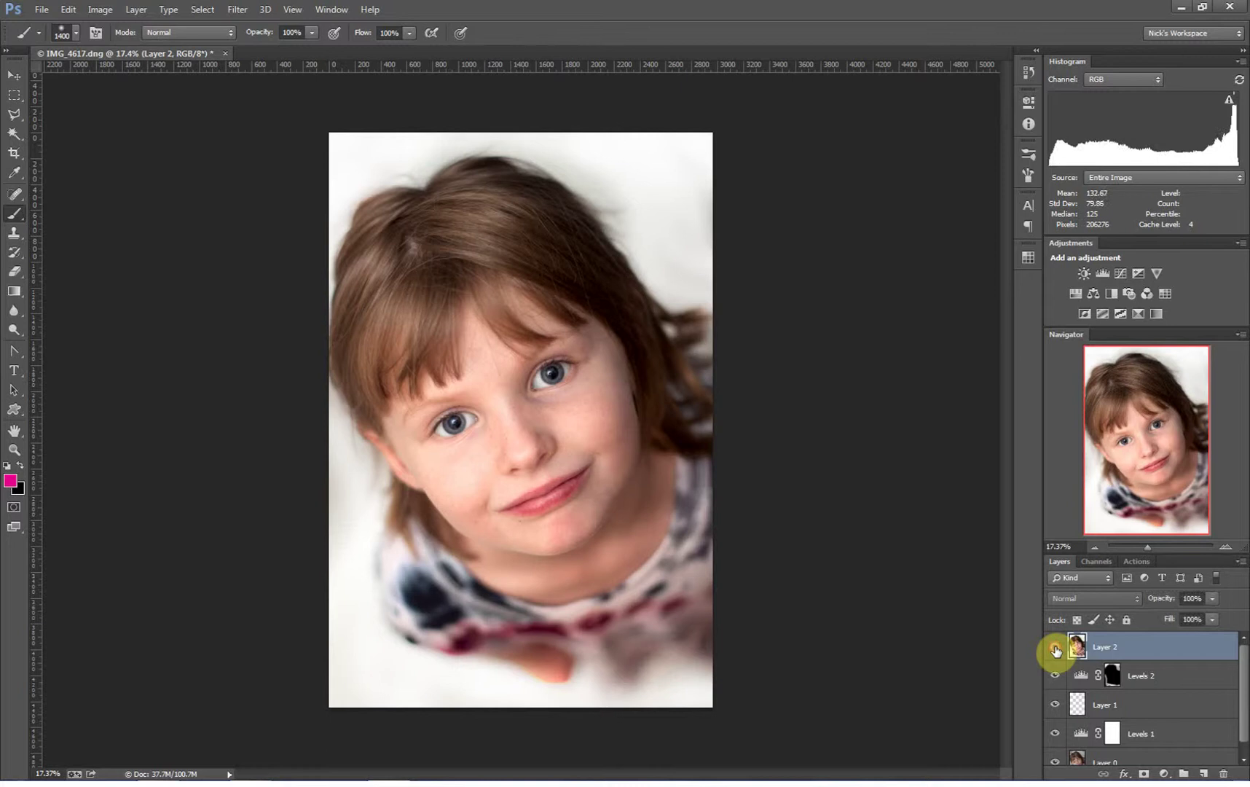
{"action": "left_click", "coordinate": [1055, 651]}
{"action": "left_click", "coordinate": [1056, 650]}
{"action": "left_click", "coordinate": [1056, 651]}
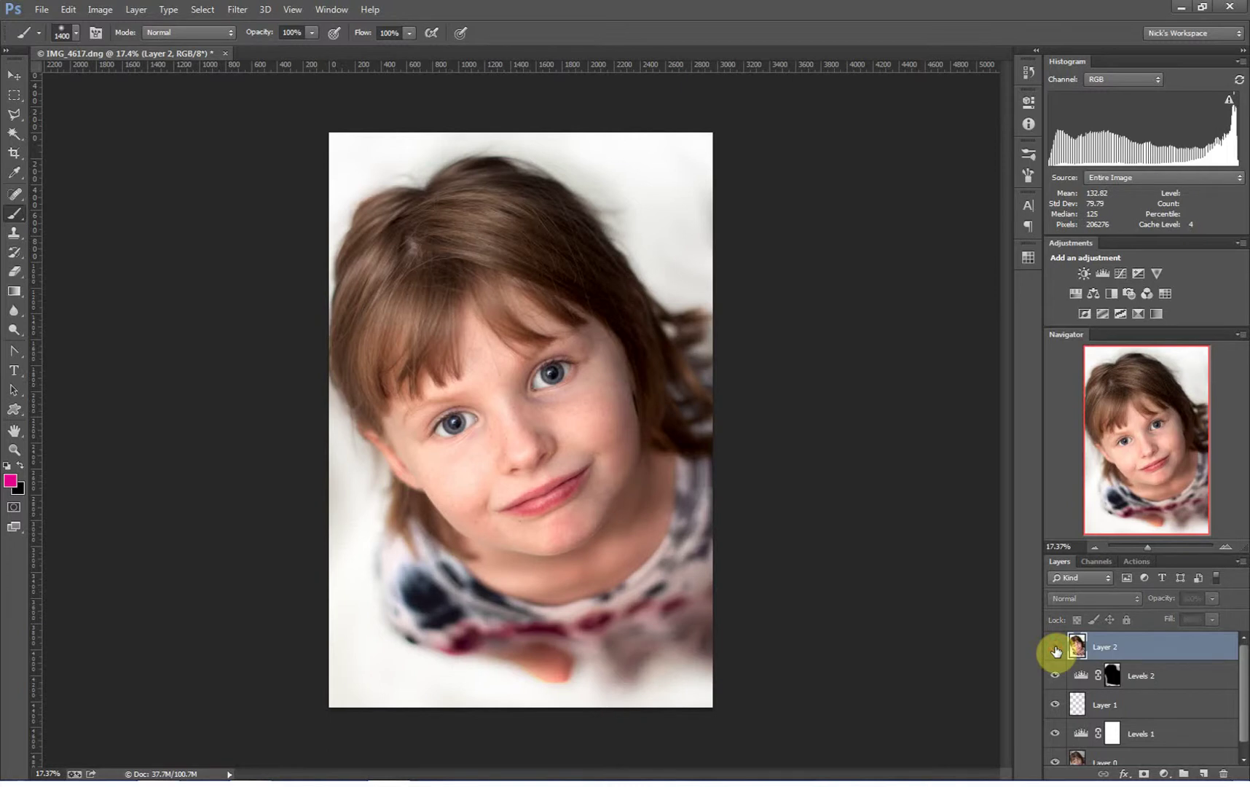
{"action": "left_click", "coordinate": [1056, 651]}
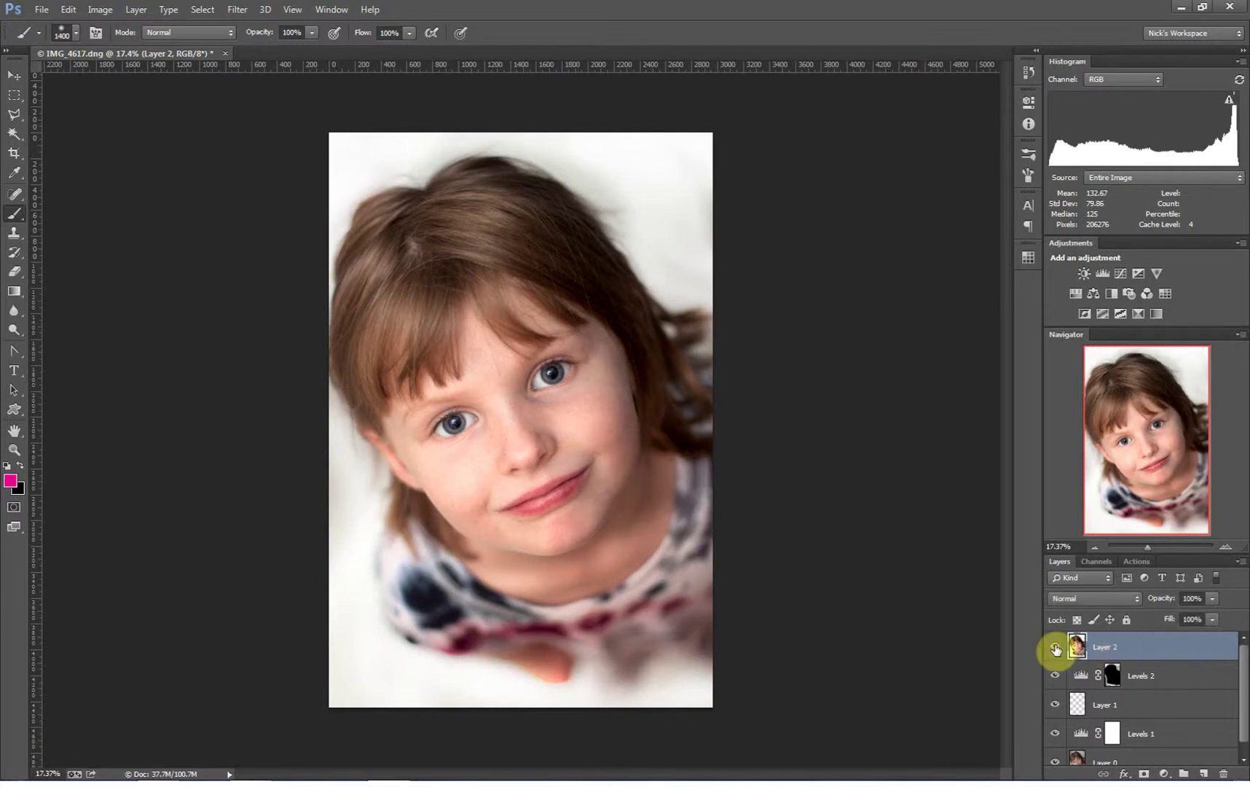
{"action": "left_click", "coordinate": [1055, 651]}
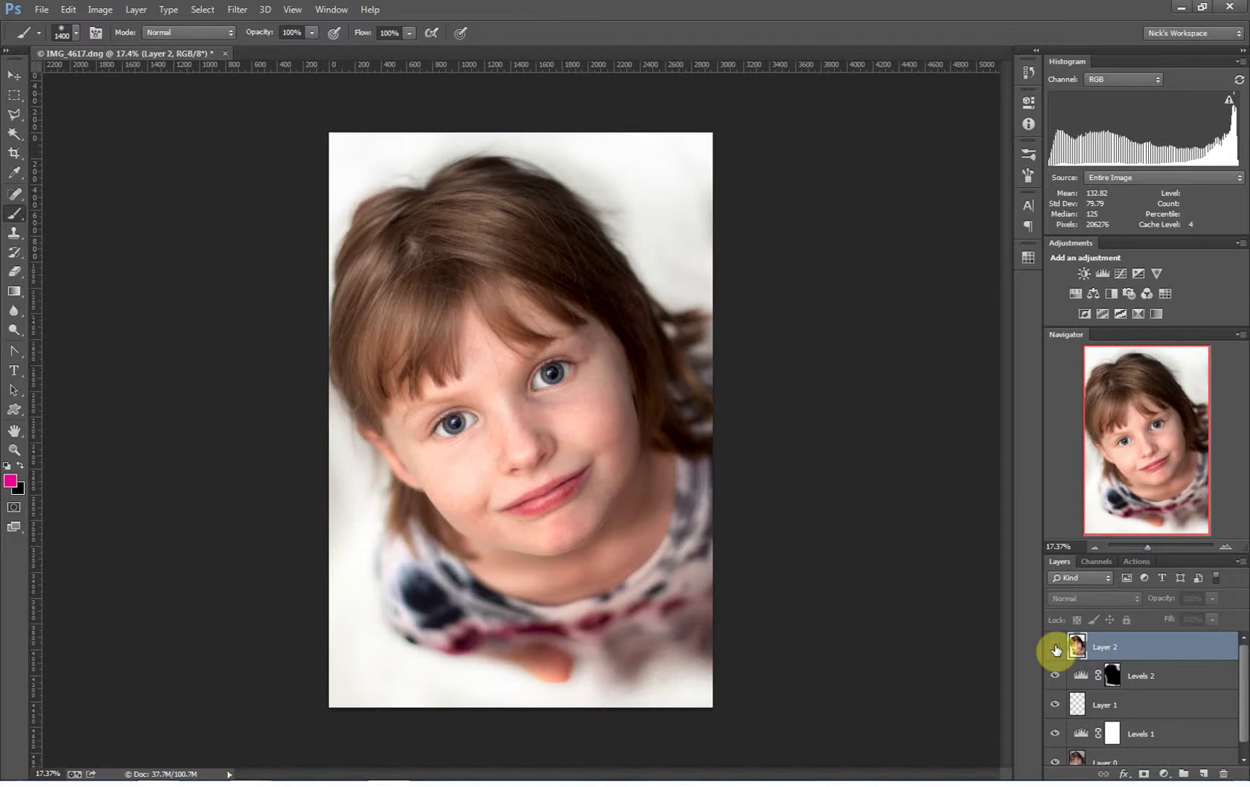
{"action": "left_click", "coordinate": [1055, 650]}
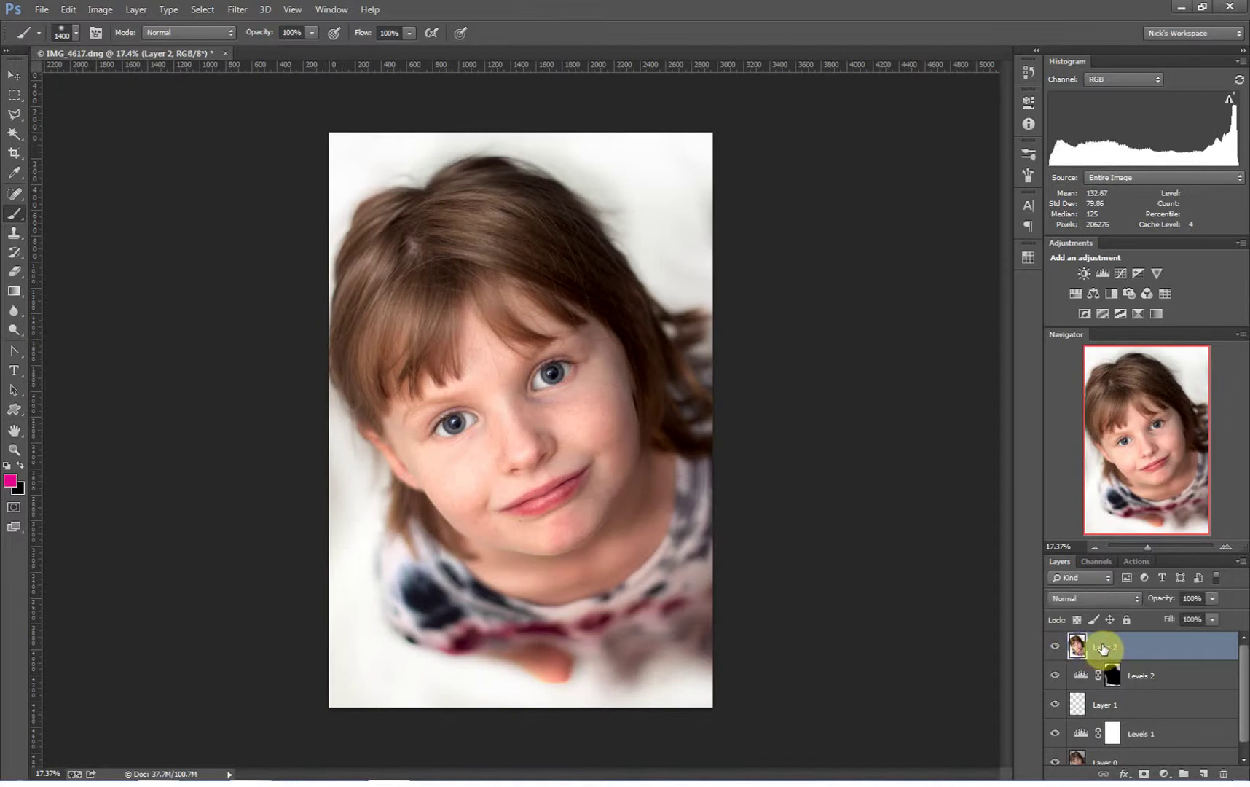
- Rename the merged layer at the top of the stack as Glow
{"action": "double_click", "coordinate": [1102, 646]}
{"action": "type", "text": "Glow"}
{"action": "key", "text": "Return"}
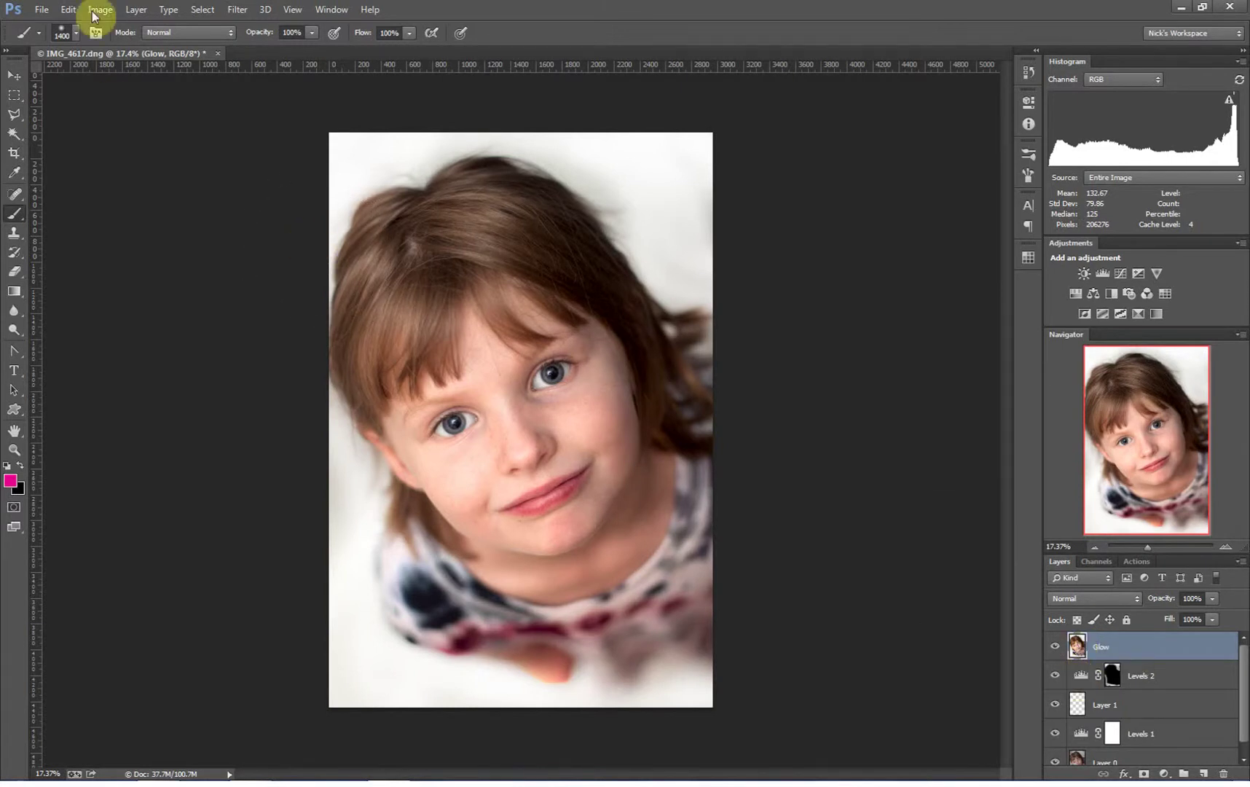
- Apply a Gaussian Blur with a radius of 140.5 pixels to the Glow layer
{"action": "left_click", "coordinate": [236, 10]}
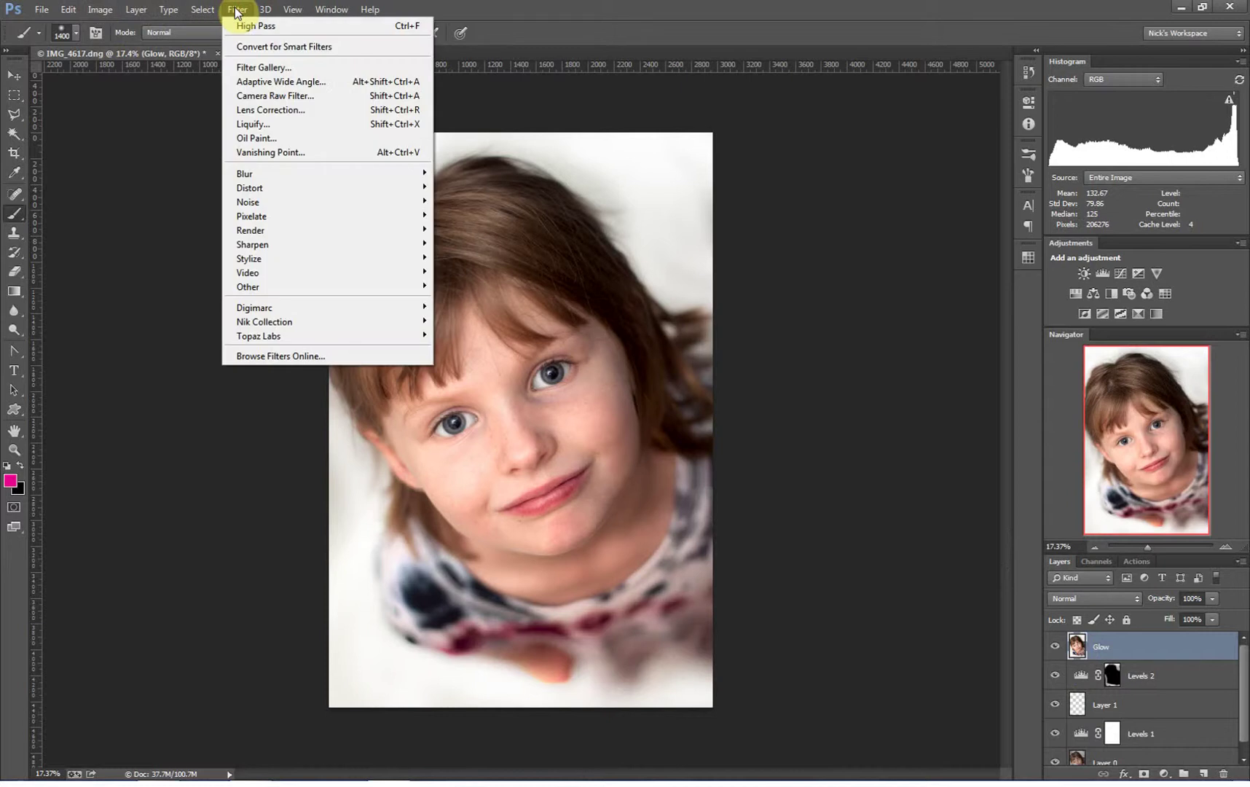
{"action": "mouse_move", "coordinate": [270, 173]}
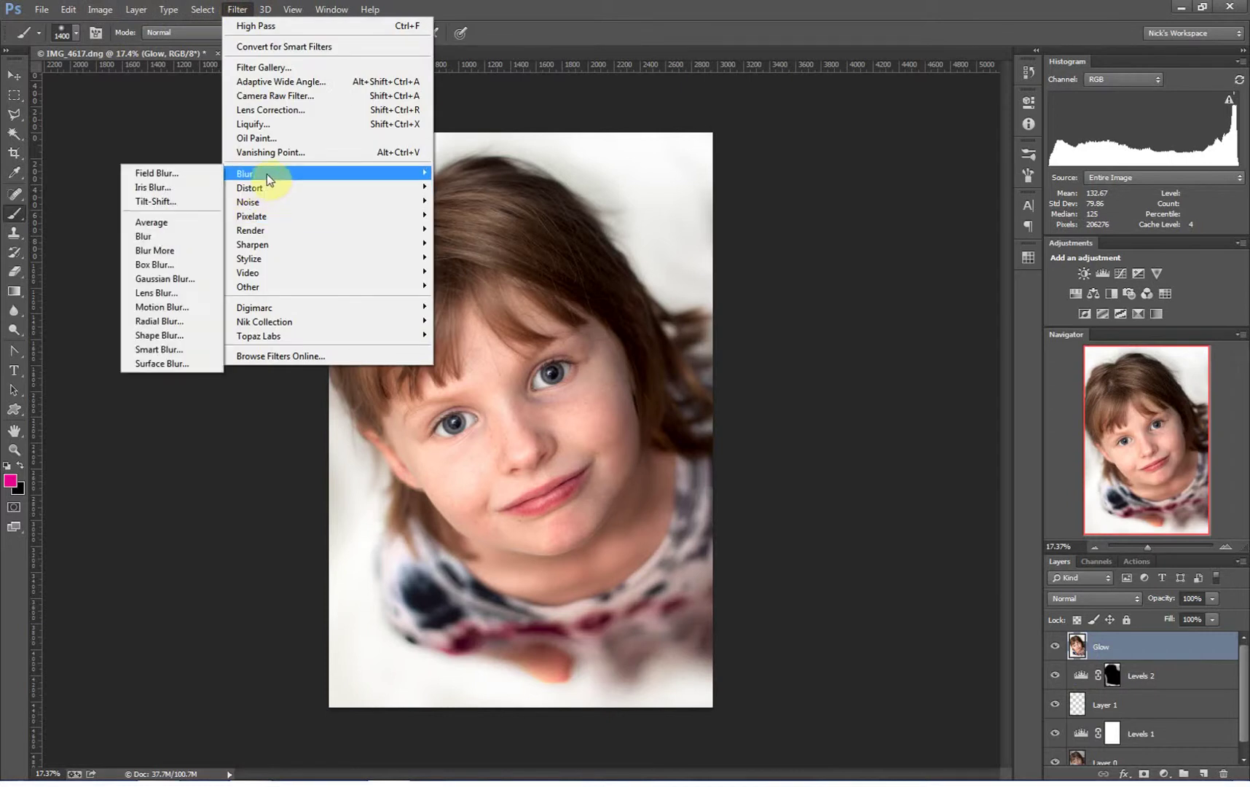
{"action": "left_click", "coordinate": [164, 278]}
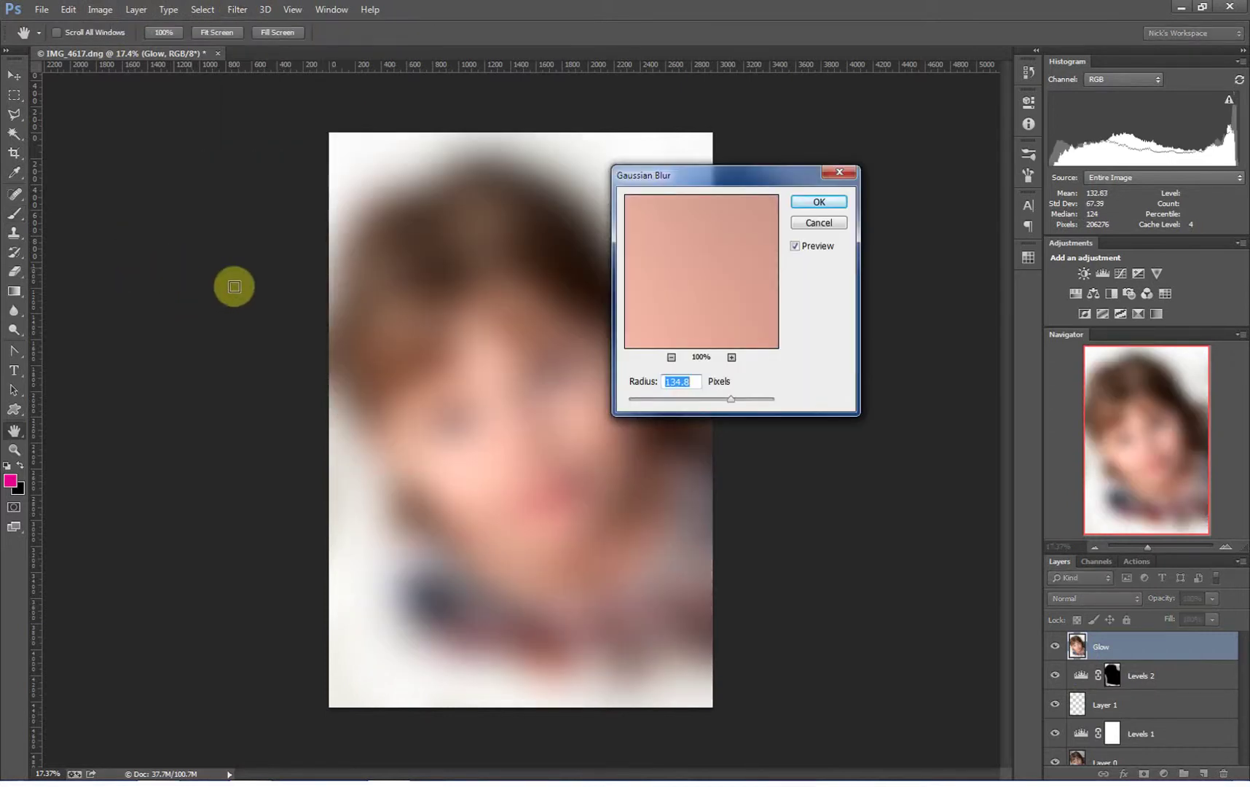
{"action": "left_click_drag", "start_coordinate": [730, 400], "coordinate": [631, 399]}
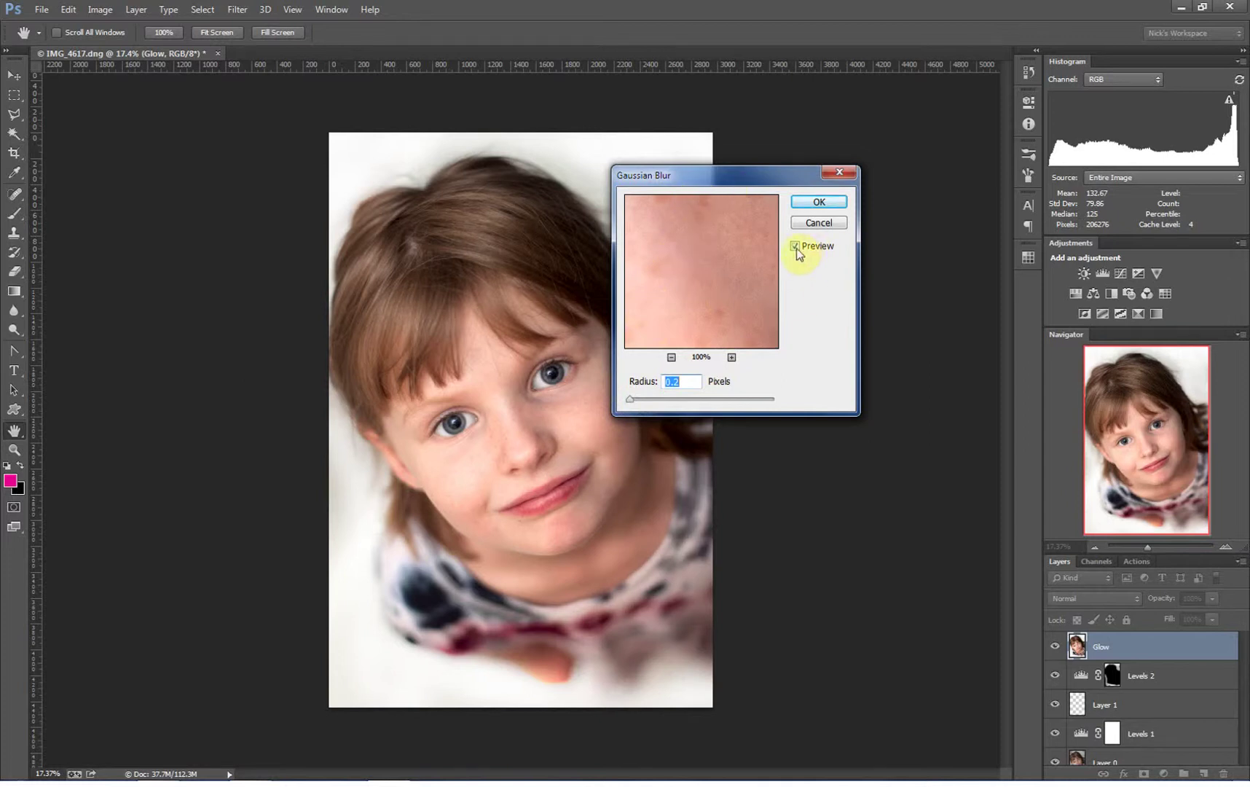
{"action": "left_click_drag", "start_coordinate": [741, 175], "coordinate": [823, 193]}
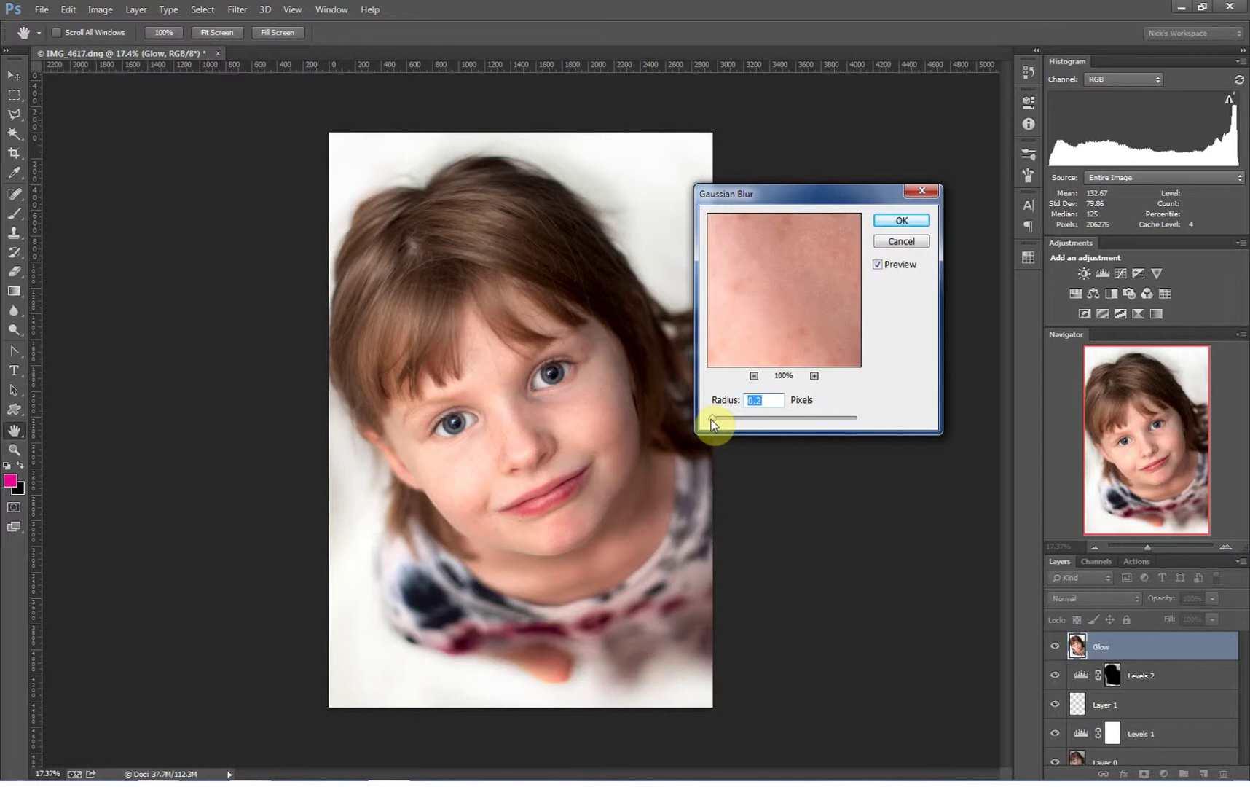
{"action": "left_click_drag", "start_coordinate": [711, 419], "coordinate": [736, 421]}
{"action": "mouse_move", "coordinate": [765, 421]}
{"action": "left_mouse_down"}
{"action": "mouse_move", "coordinate": [777, 421]}
{"action": "mouse_move", "coordinate": [763, 419]}
{"action": "left_mouse_up"}
{"action": "left_click_drag", "start_coordinate": [751, 418], "coordinate": [816, 421]}
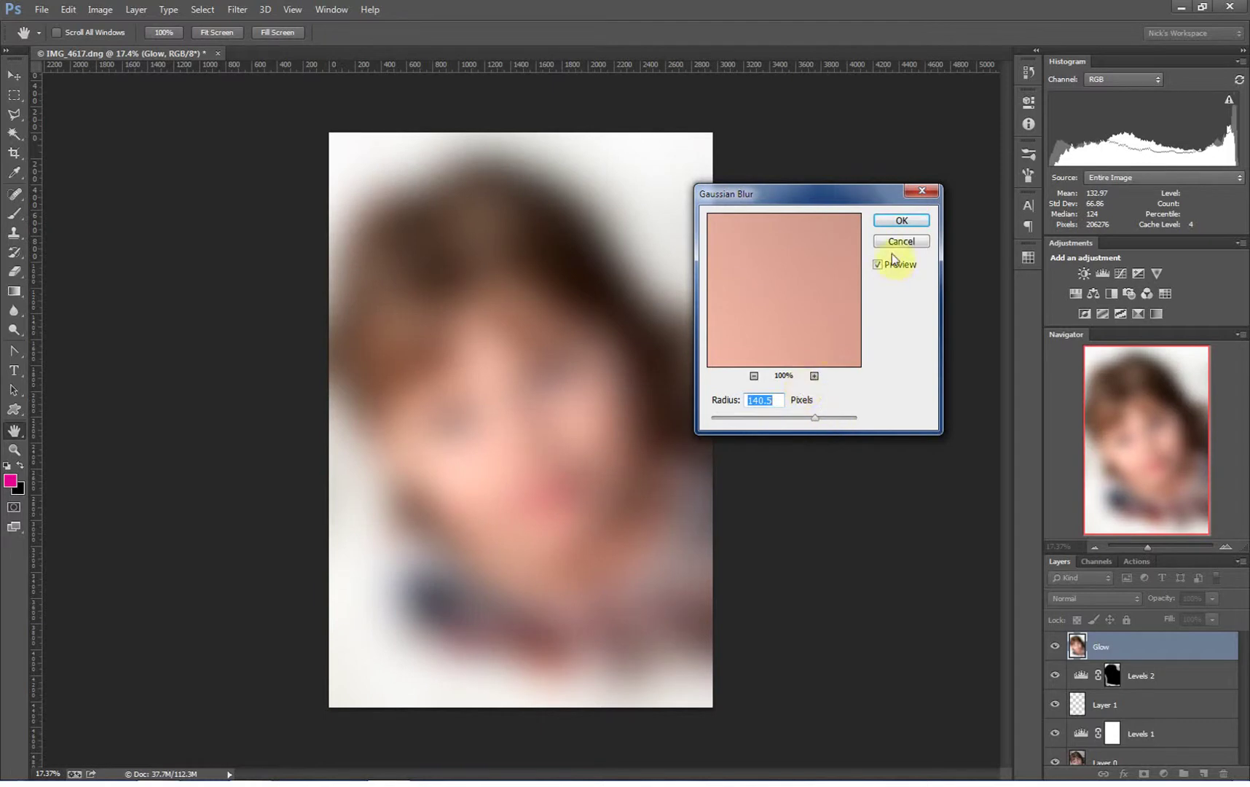
{"action": "left_click", "coordinate": [900, 220]}
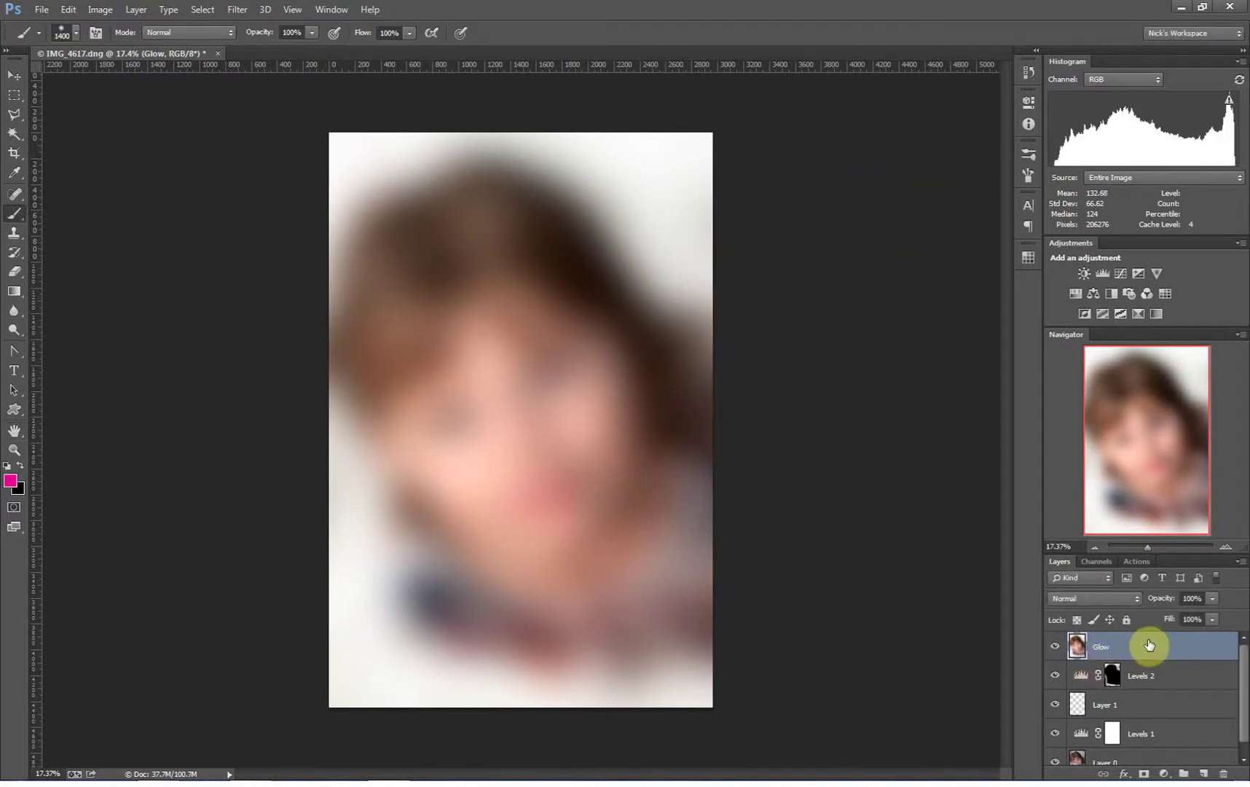
- Toggle the blurred Glow layer's visibility repeatedly to compare it with the sharp photo, leaving the layer shown
{"action": "left_click", "coordinate": [1056, 648]}
{"action": "left_click", "coordinate": [1056, 648]}
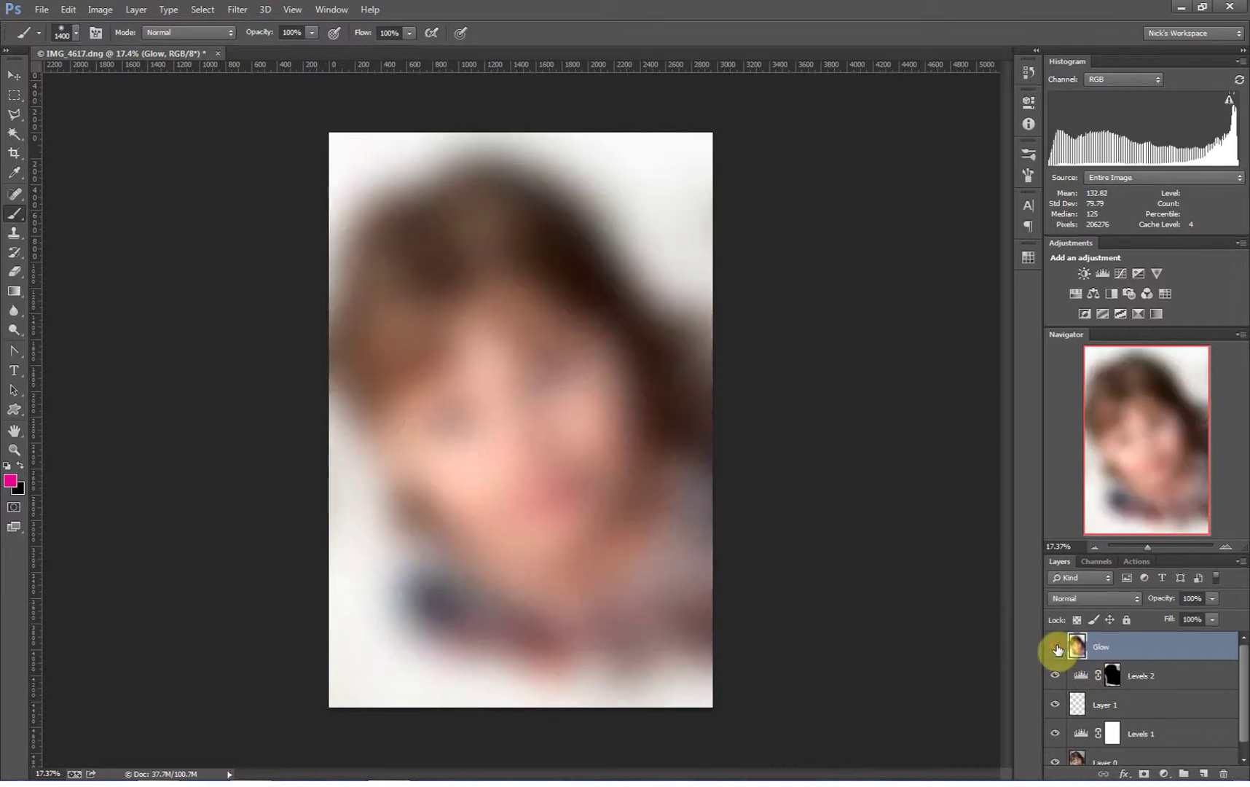
{"action": "left_click", "coordinate": [1056, 648]}
{"action": "left_click", "coordinate": [1056, 648]}
{"action": "left_click", "coordinate": [1056, 647]}
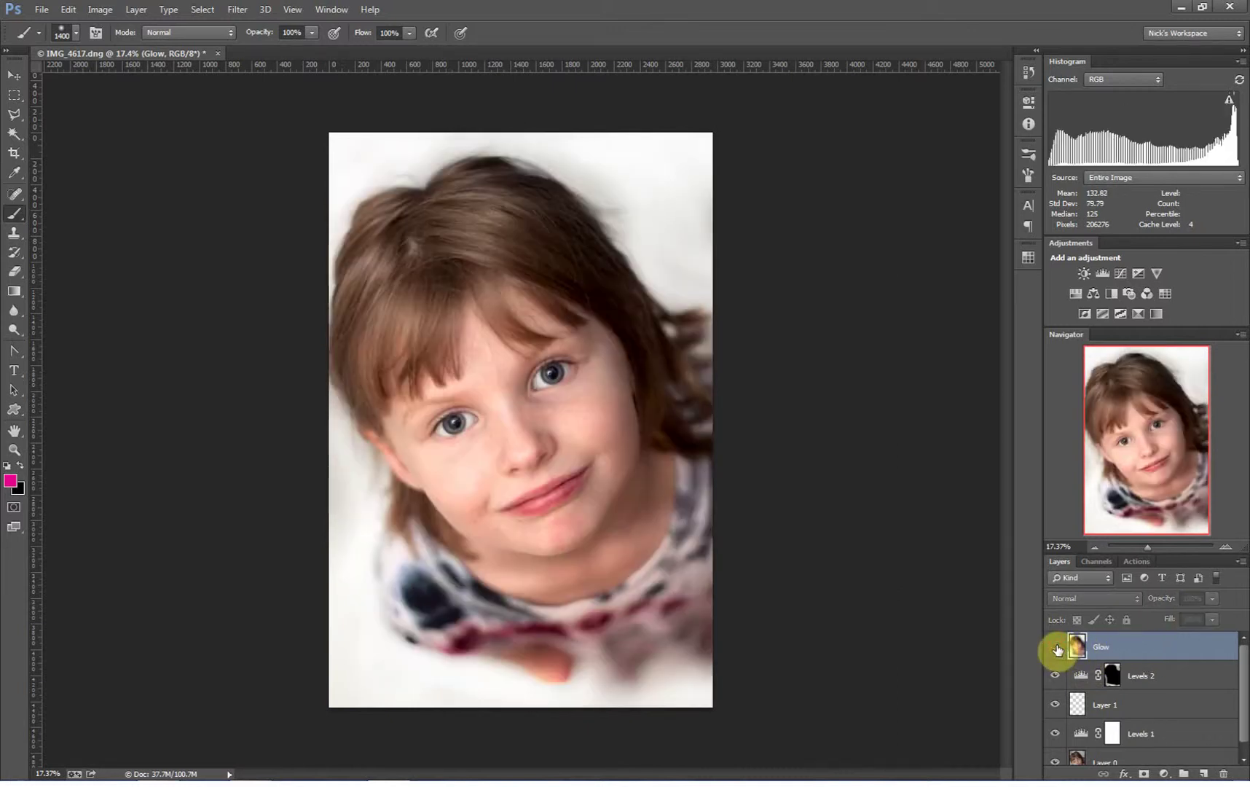
{"action": "left_click", "coordinate": [1057, 647]}
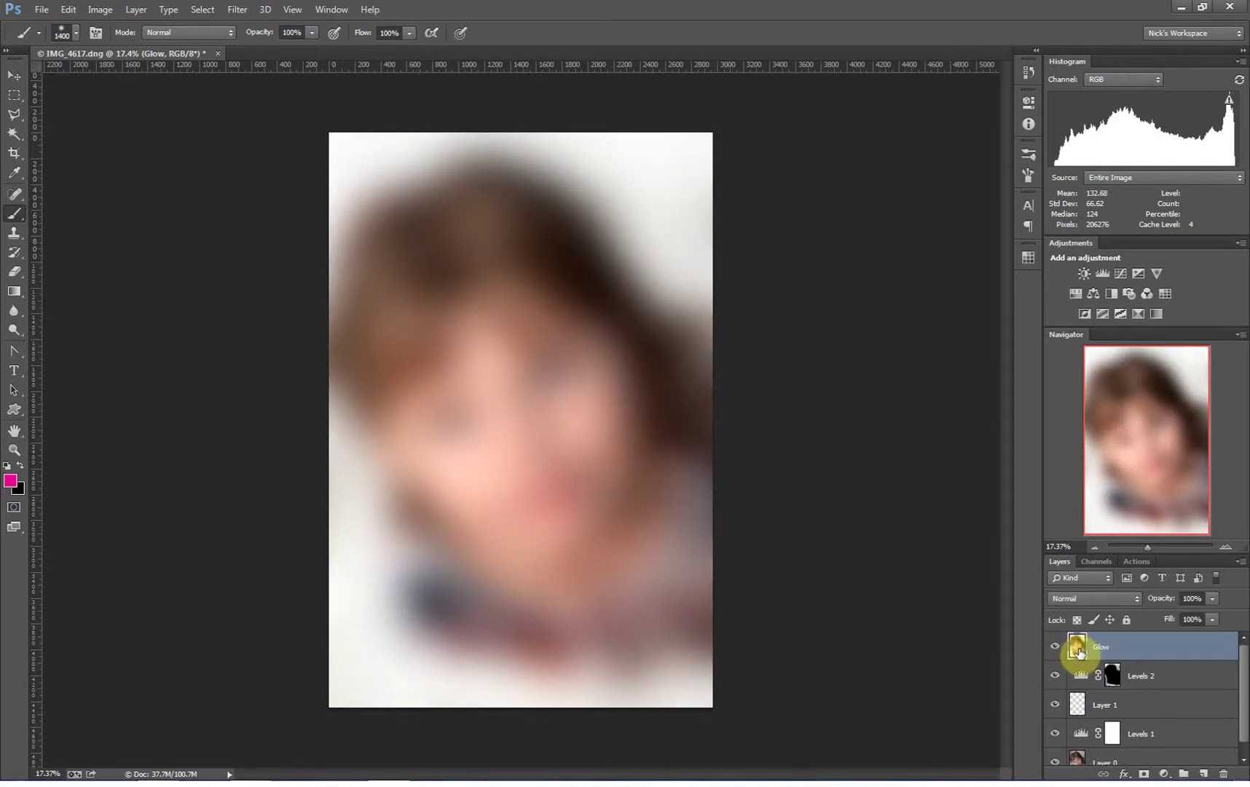
- Try the Overlay blend mode on the Glow layer
{"action": "left_click", "coordinate": [1100, 598]}
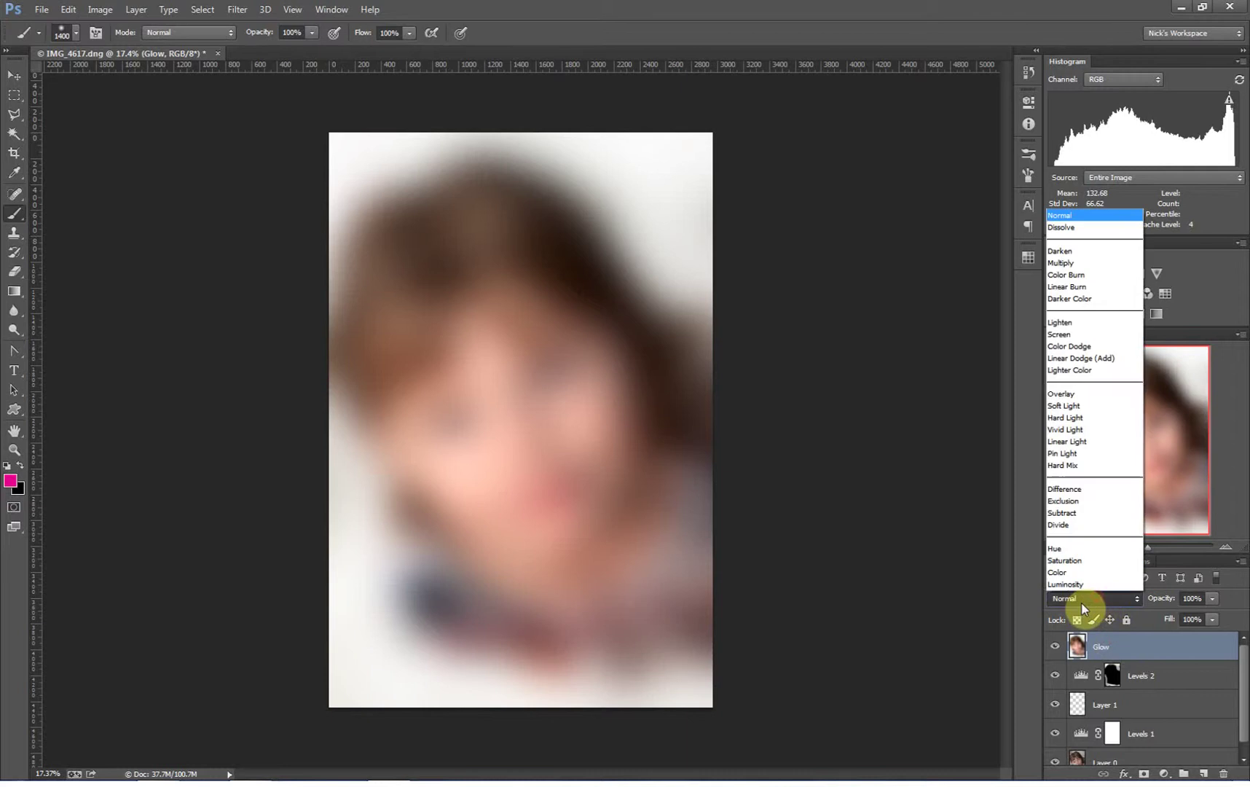
{"action": "left_click", "coordinate": [1078, 395]}
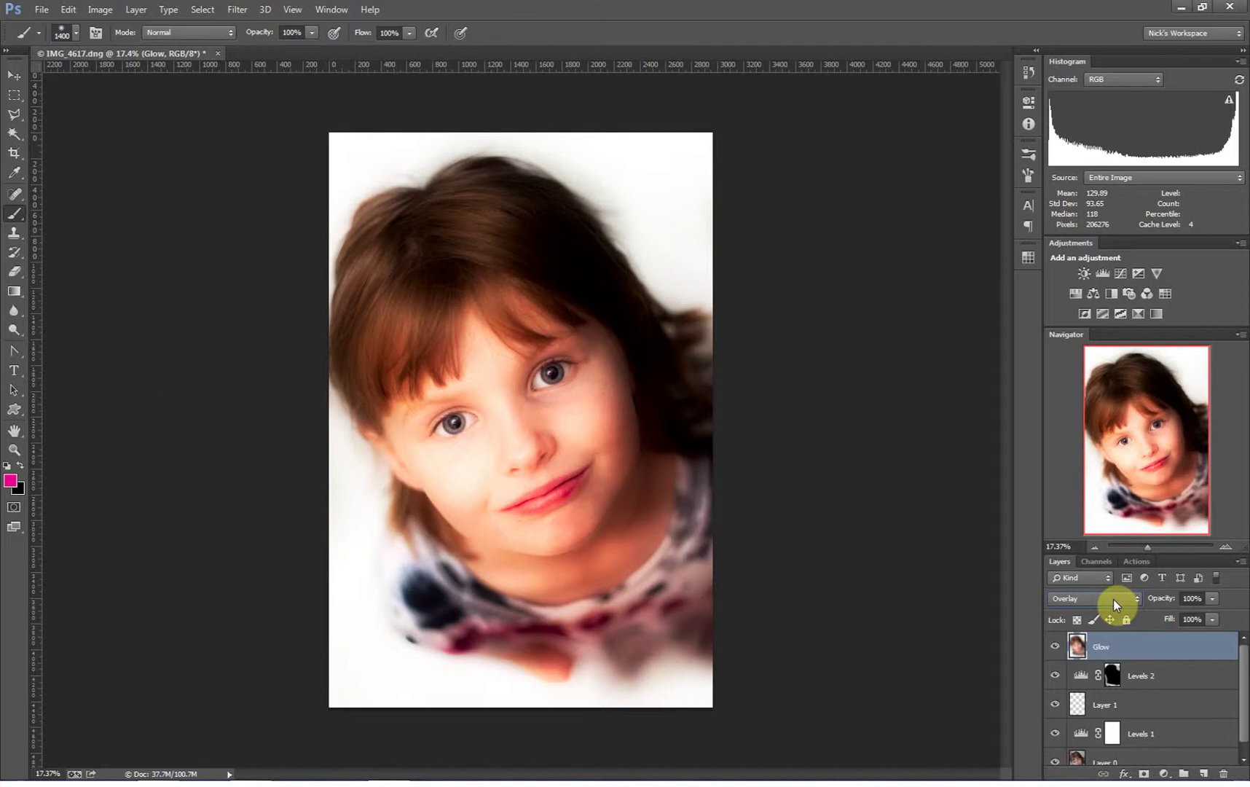
{"action": "left_click_drag", "start_coordinate": [1164, 591], "coordinate": [1215, 596]}
- Set the Glow layer's blend mode to Soft Light and its opacity to 91%
{"action": "left_click", "coordinate": [1106, 598]}
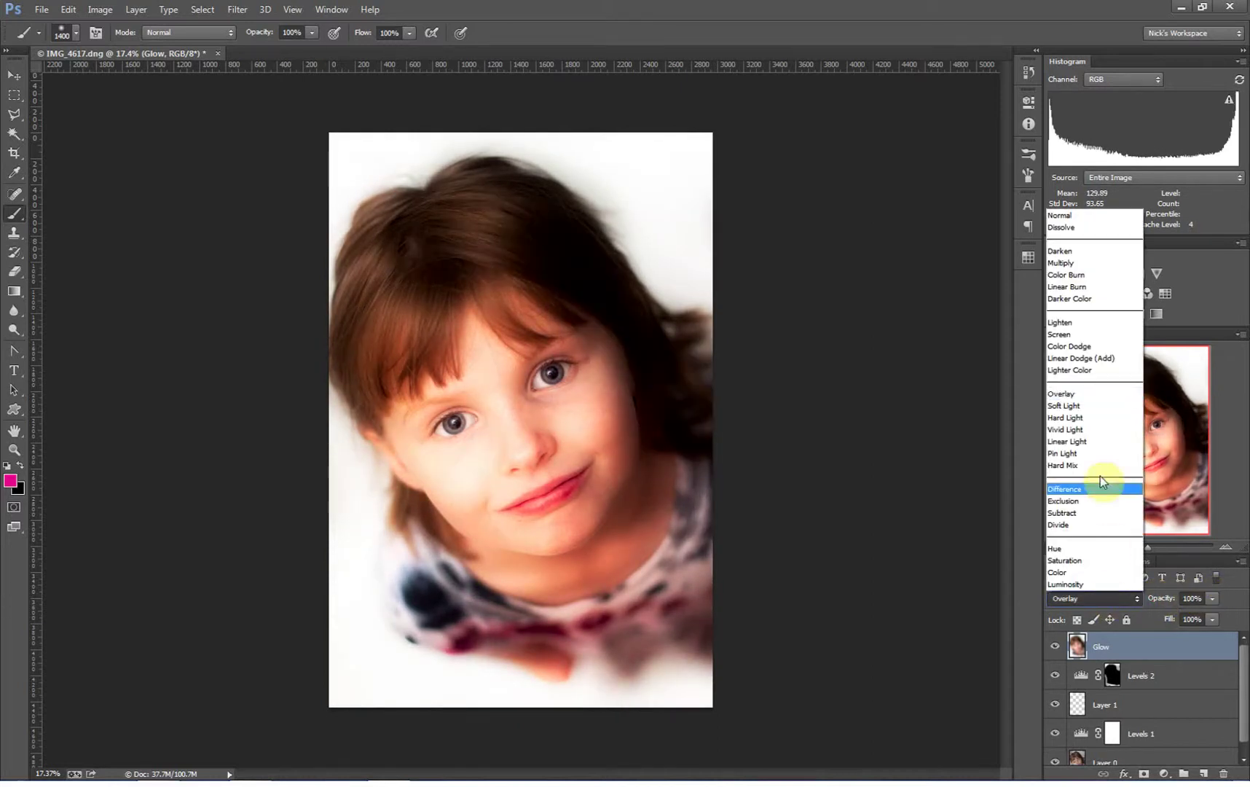
{"action": "left_click", "coordinate": [1078, 406]}
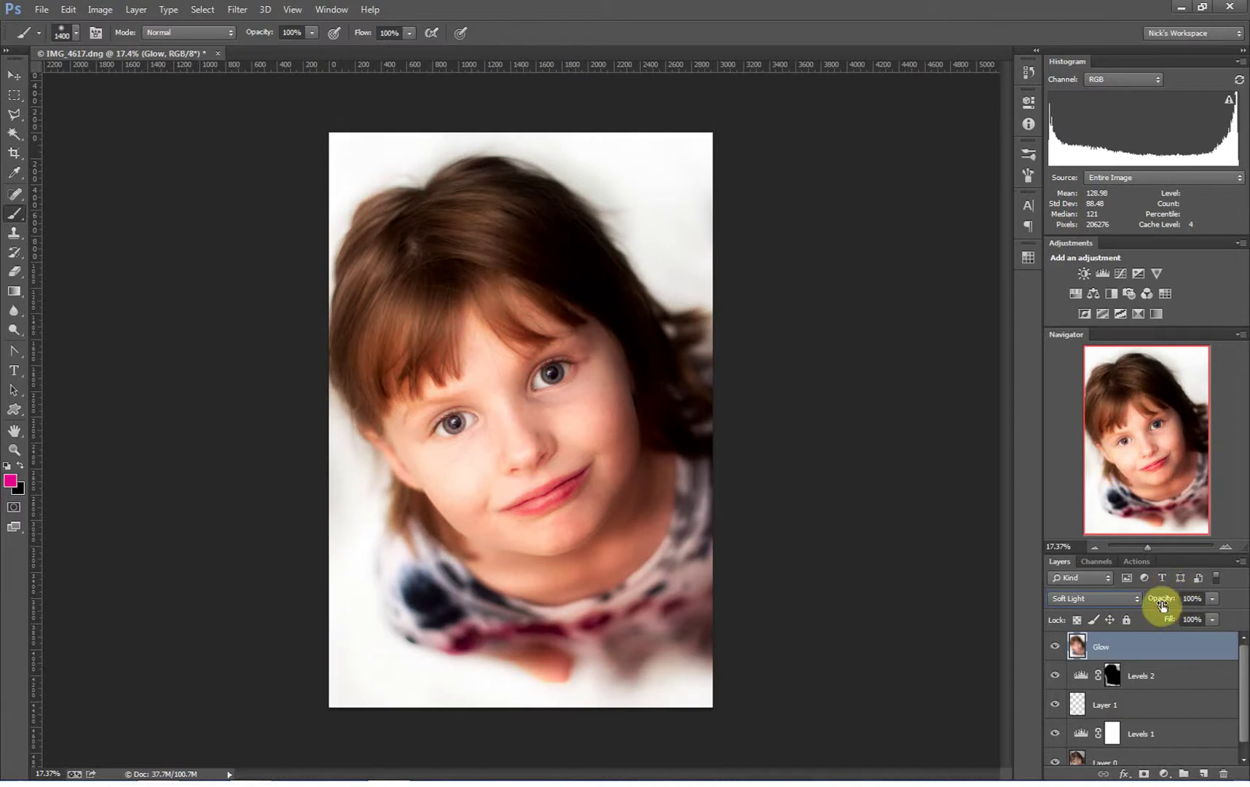
{"action": "left_click_drag", "start_coordinate": [1162, 606], "coordinate": [1162, 600]}
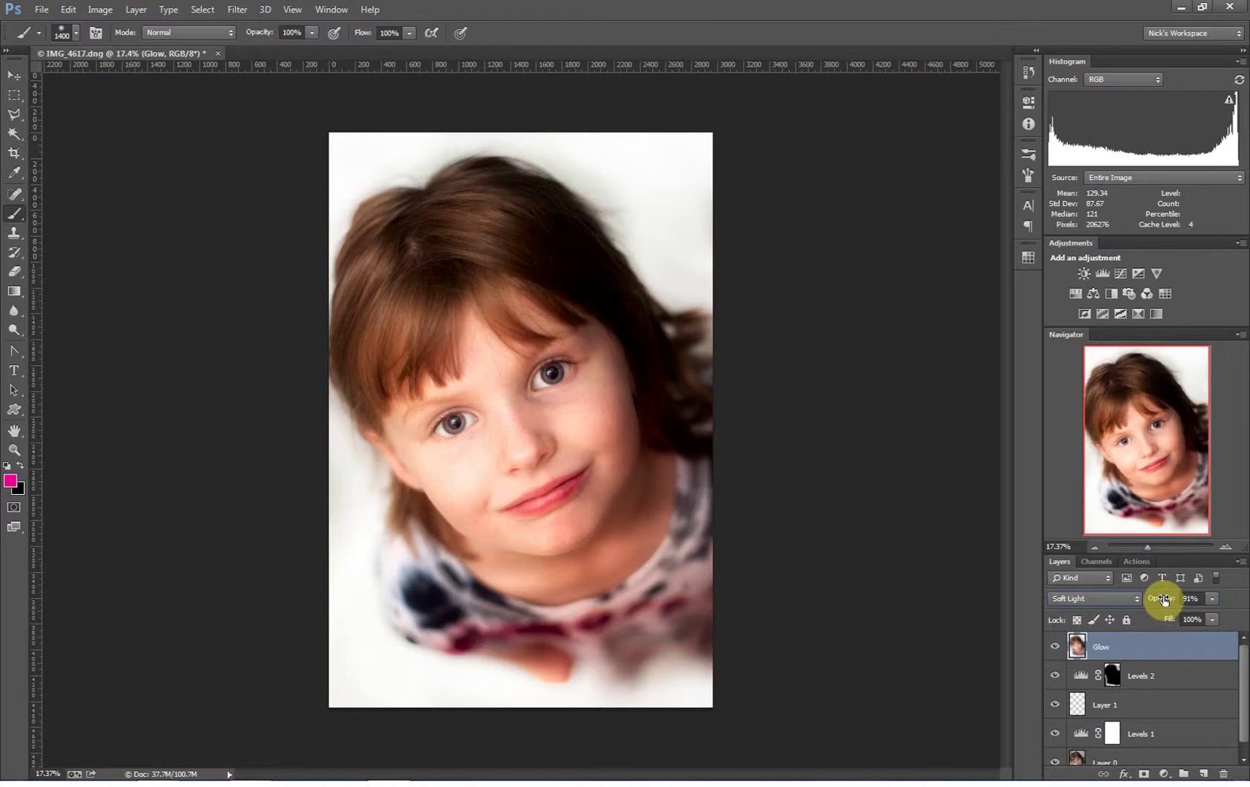
- Compare the portrait with and without the Soft Light glow by toggling the Glow layer, leaving it shown
{"action": "left_click", "coordinate": [1056, 646]}
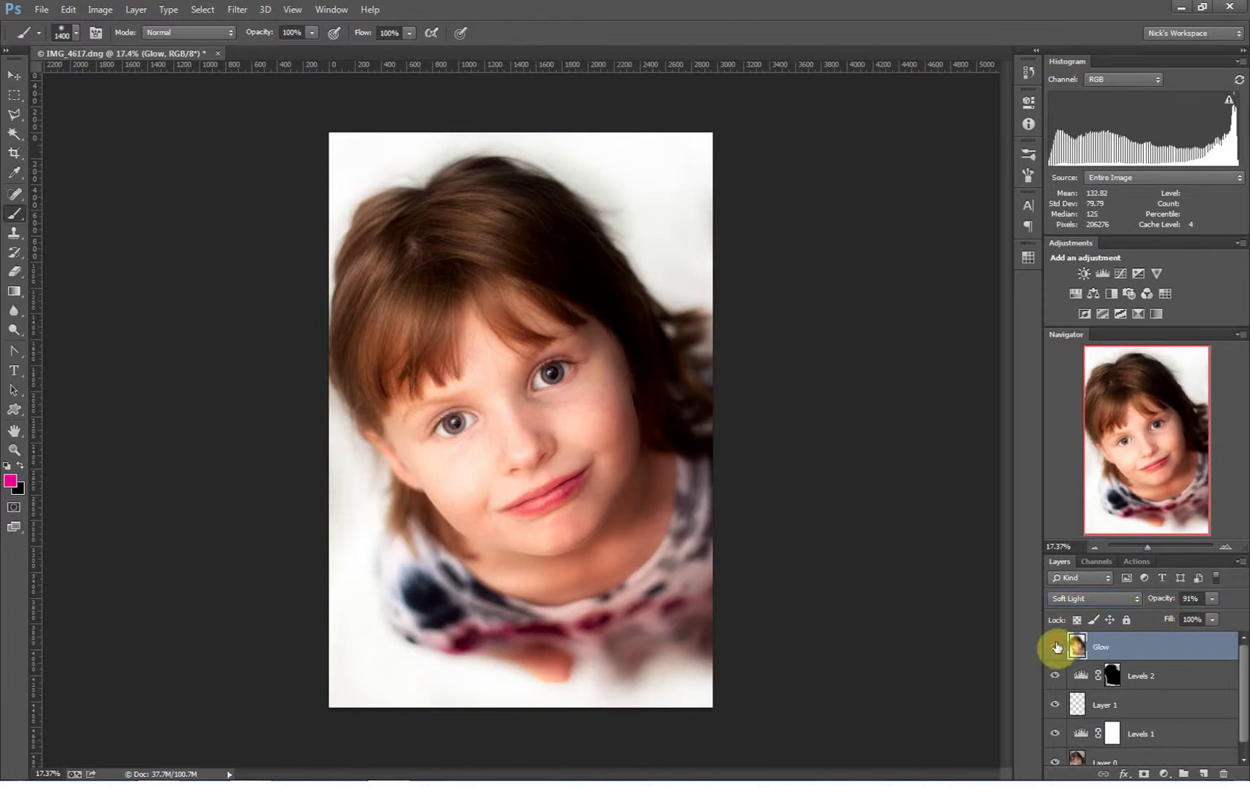
{"action": "left_click", "coordinate": [1057, 646]}
{"action": "left_click", "coordinate": [1056, 646]}
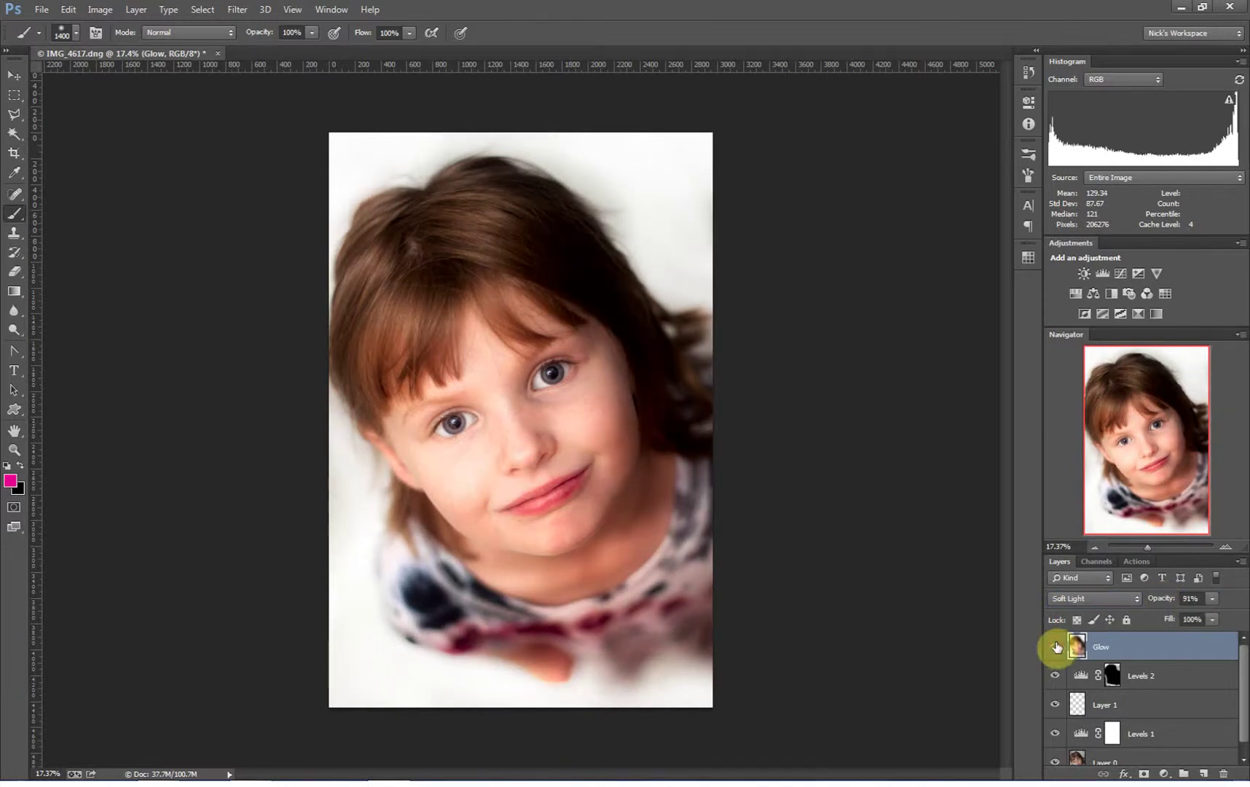
{"action": "left_click", "coordinate": [1057, 646]}
{"action": "left_click", "coordinate": [1056, 646]}
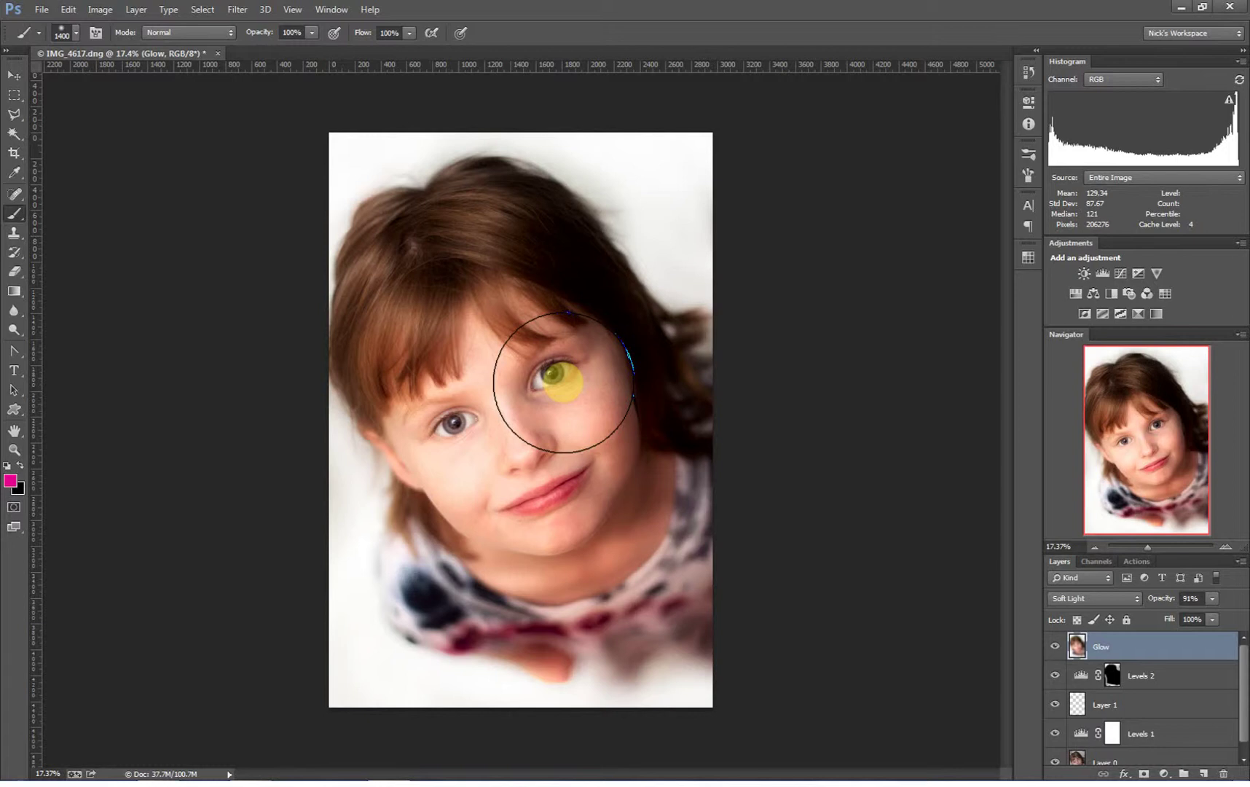
- Reduce the brush size to 250 px
{"action": "key", "text": "bracketleft"}
{"action": "key", "text": "bracketleft"}
{"action": "key", "text": "bracketleft"}
{"action": "key", "text": "bracketleft"}
{"action": "key", "text": "bracketleft"}
{"action": "key", "text": "bracketleft"}
{"action": "key", "text": "bracketleft"}
{"action": "key", "text": "bracketleft"}
{"action": "key", "text": "bracketleft"}
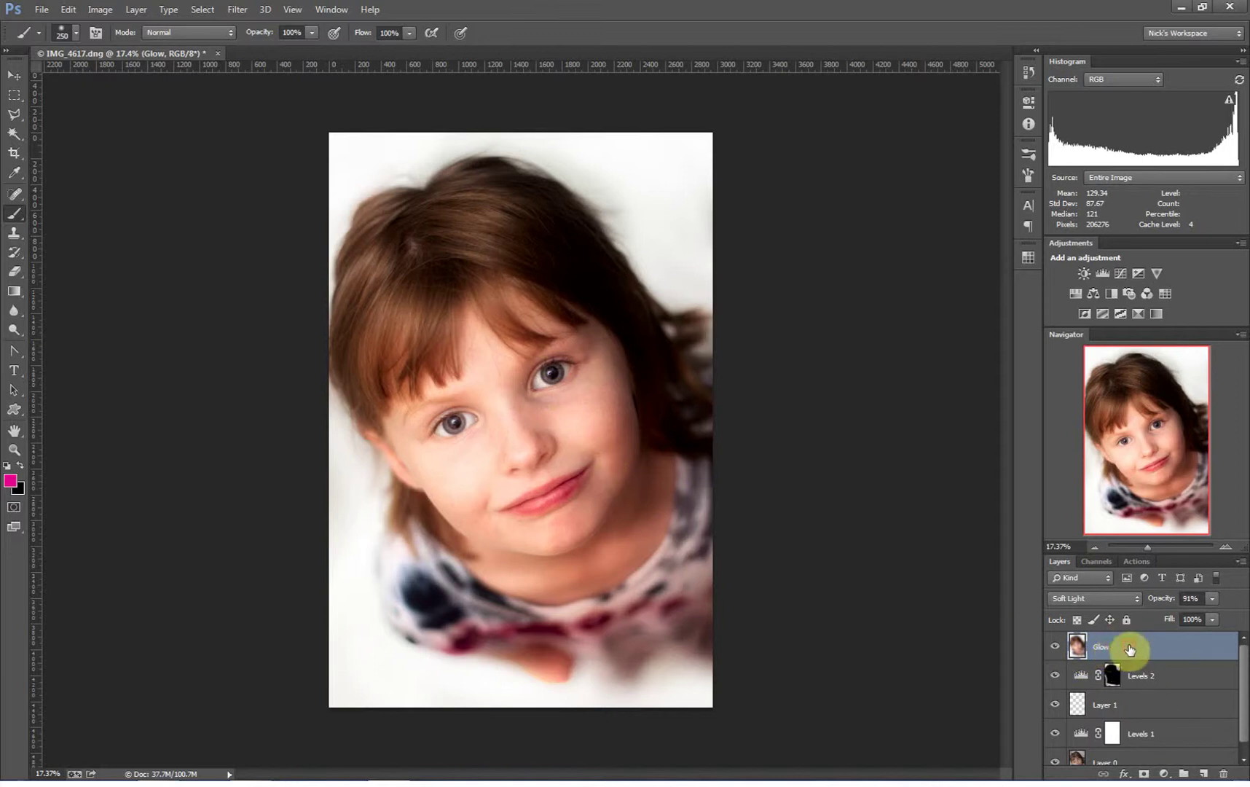
- Add a white layer mask to the Glow layer and set black as the foreground colour, keeping the mask active
{"action": "left_click", "coordinate": [1143, 774]}
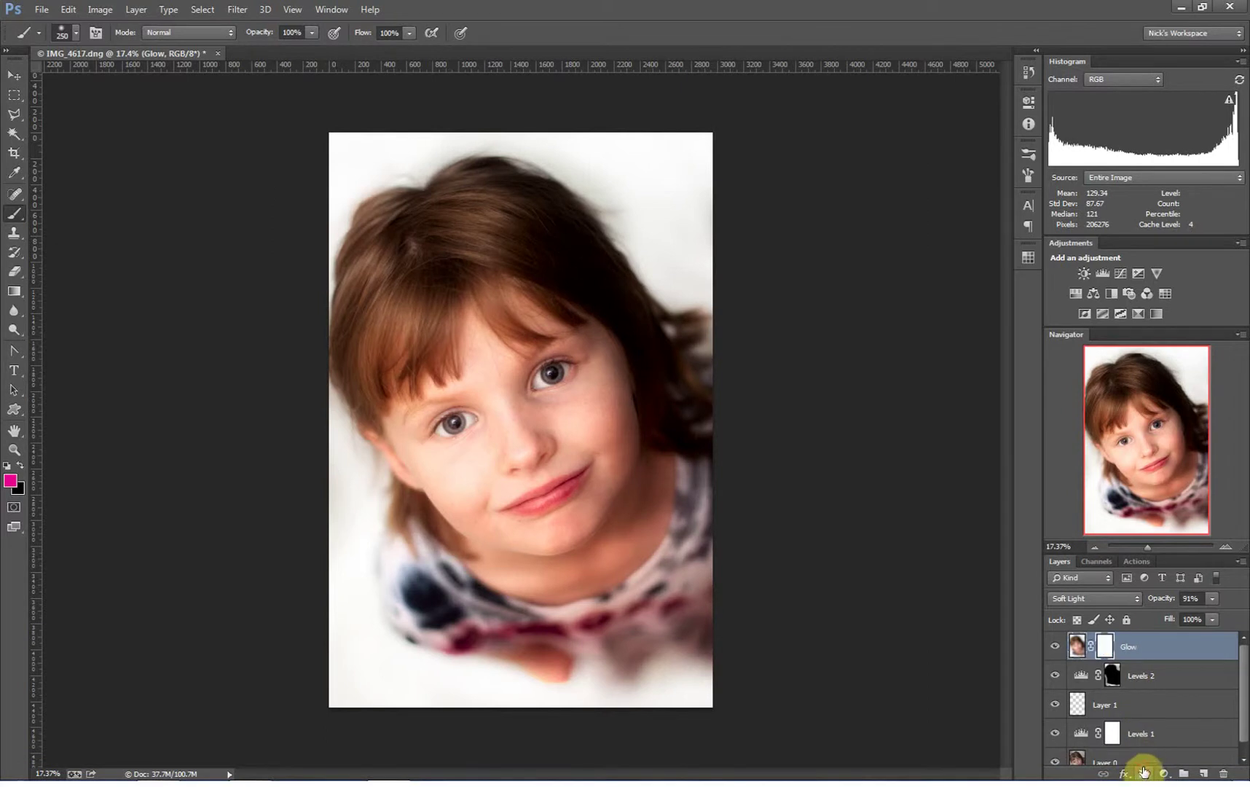
{"action": "key", "text": "d"}
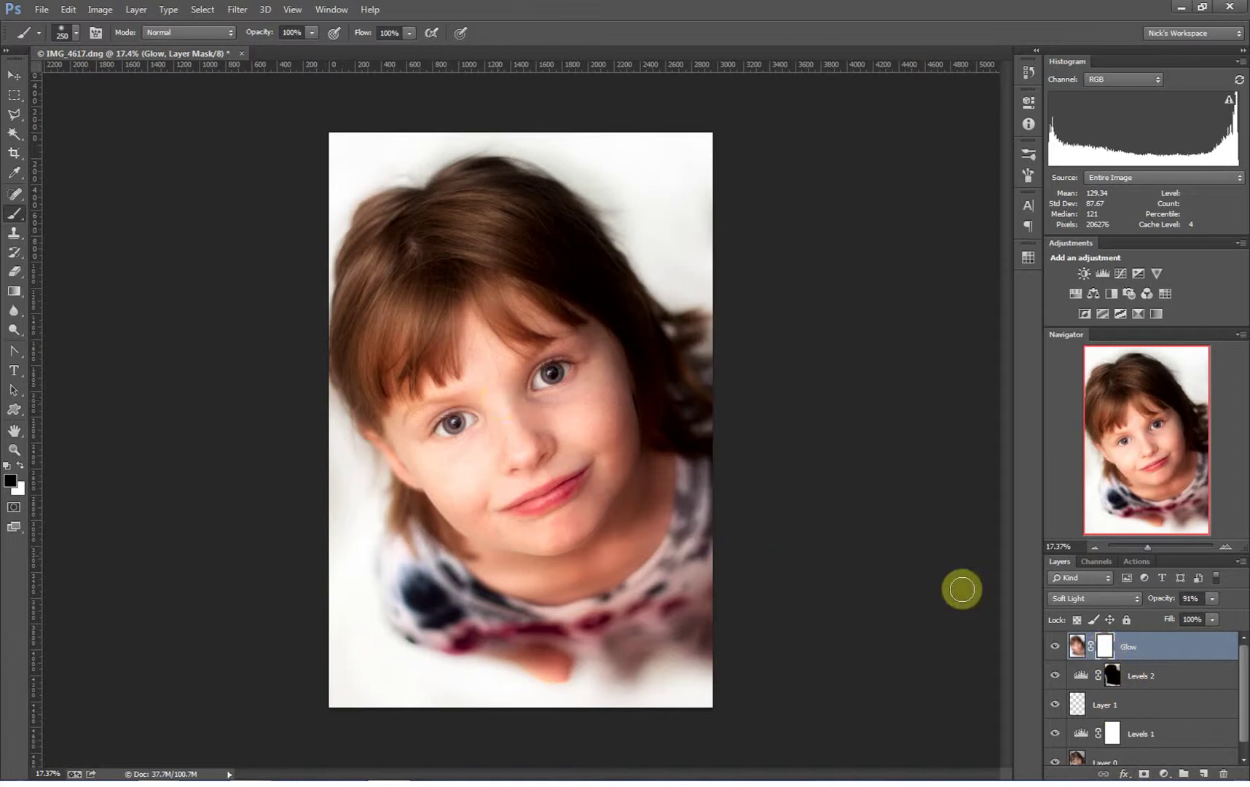
{"action": "left_click", "coordinate": [1078, 647]}
{"action": "left_click", "coordinate": [1106, 647]}
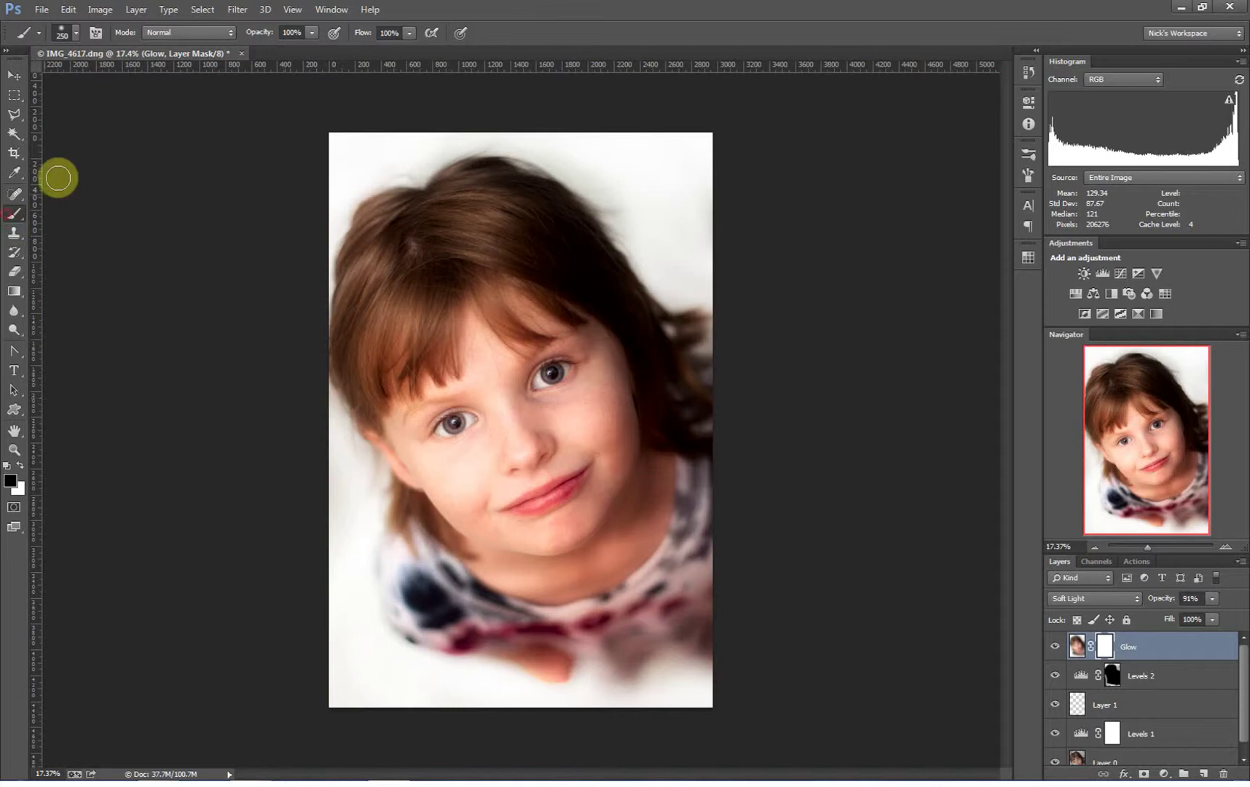
- Check that the brush hardness is 0% and reduce the brush size to 125 px
{"action": "left_click", "coordinate": [76, 33]}
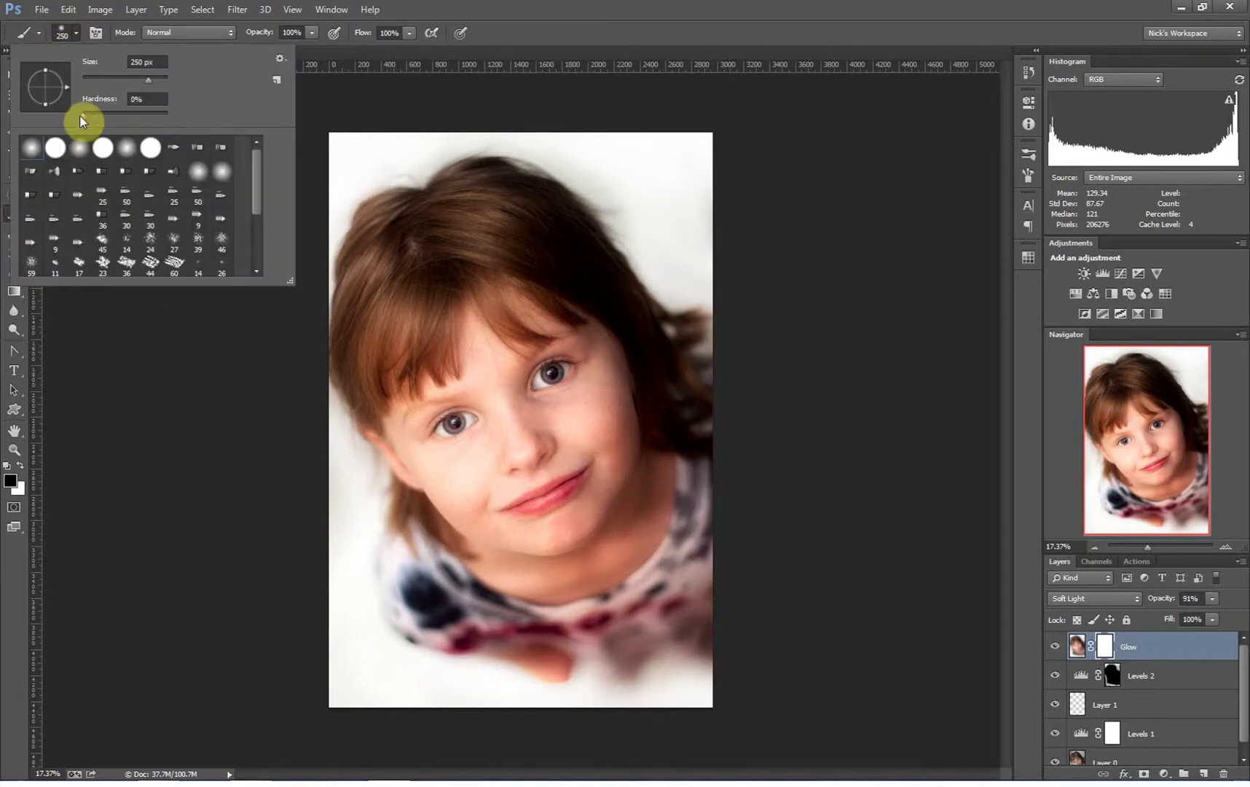
{"action": "left_click", "coordinate": [75, 34]}
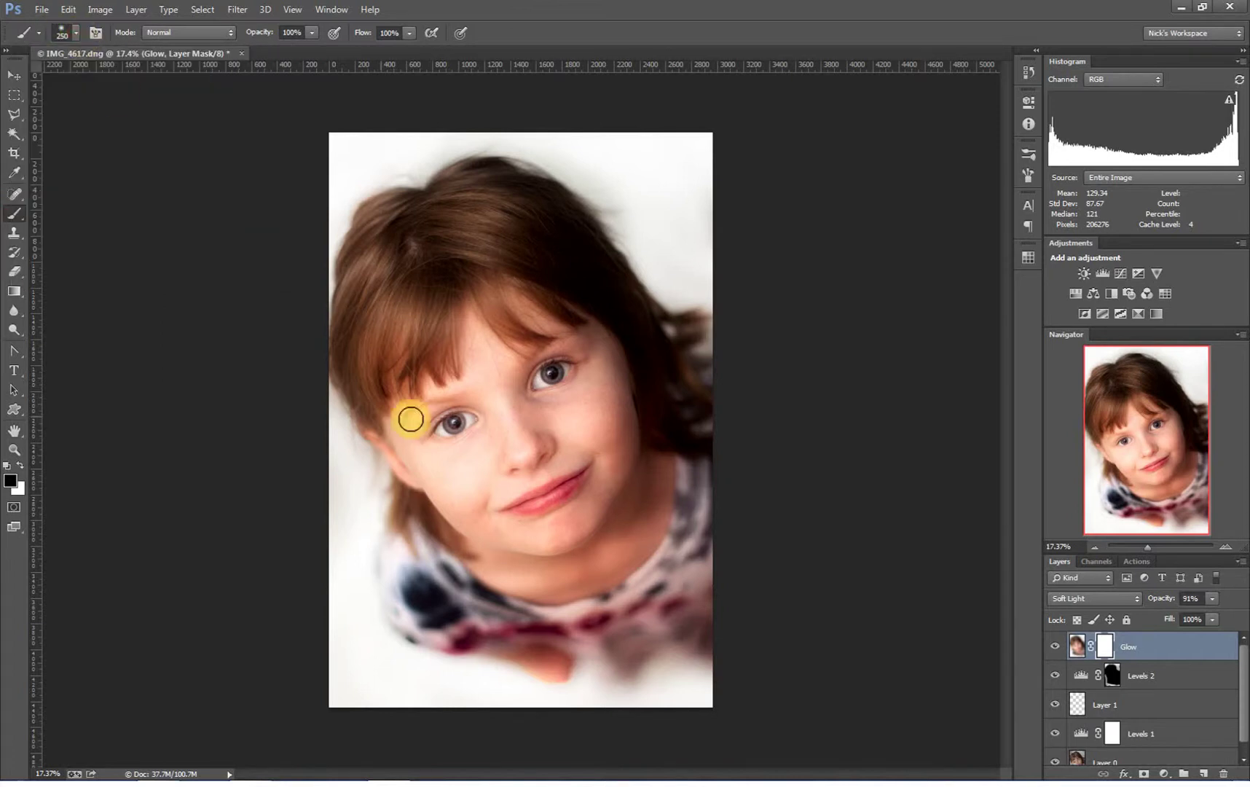
{"action": "key", "text": "bracketleft"}
{"action": "key", "text": "bracketleft"}
{"action": "key", "text": "bracketleft"}
{"action": "key", "text": "bracketleft"}
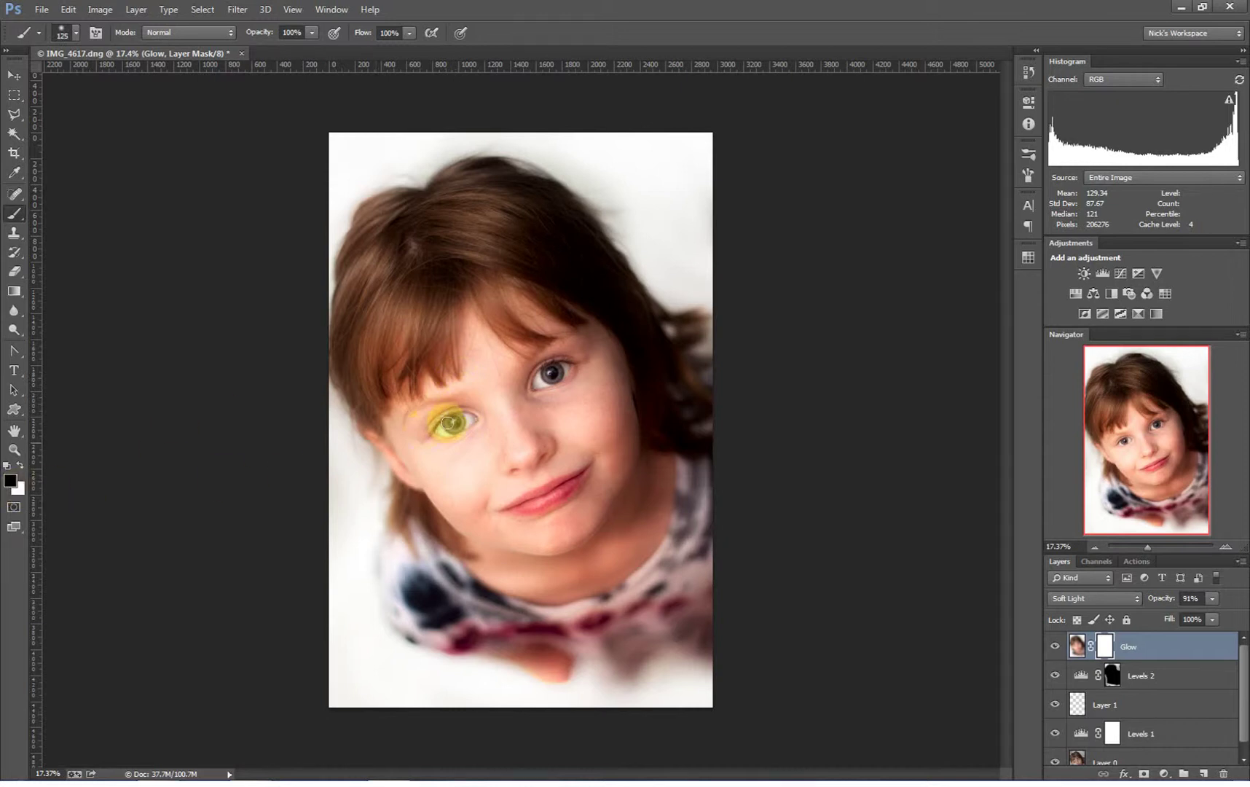
- Paint black over both eyes on the Glow layer's mask, and compare the result with the mask disabled and enabled
{"action": "left_click", "coordinate": [1077, 646]}
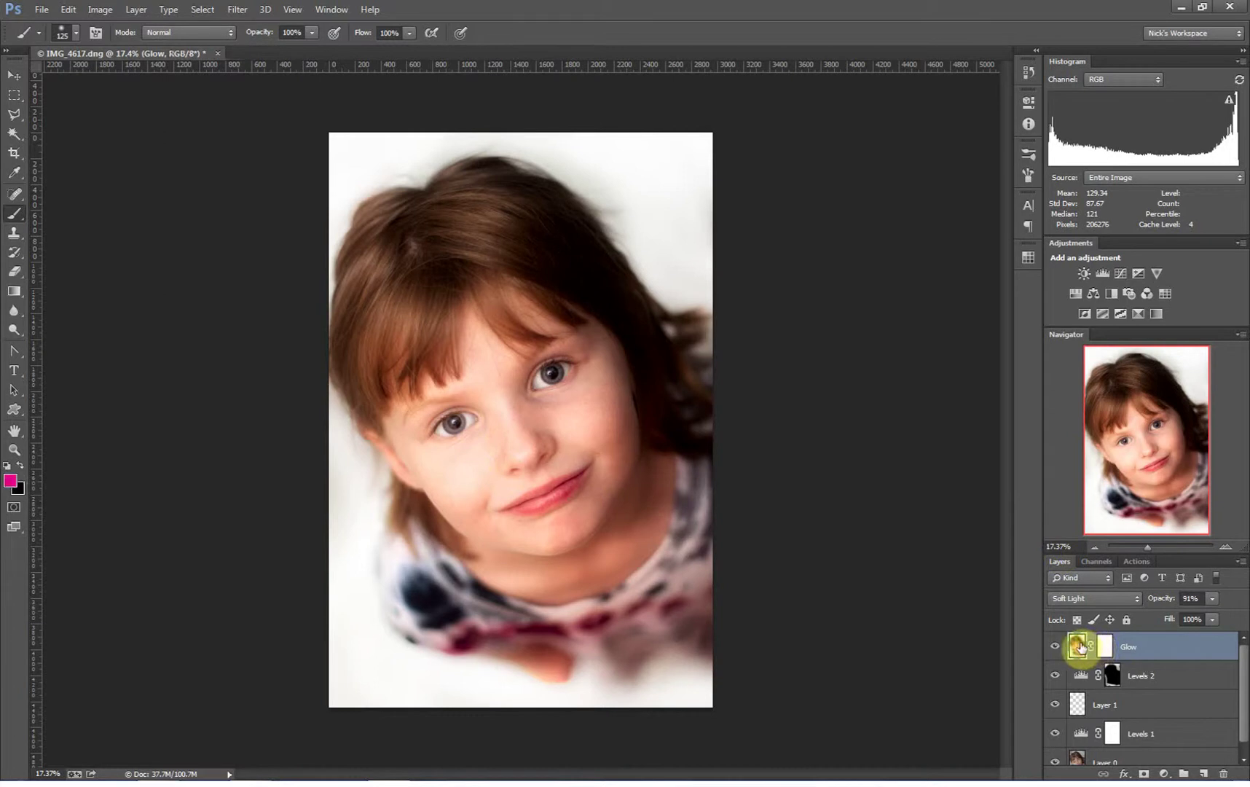
{"action": "left_click", "coordinate": [1104, 644]}
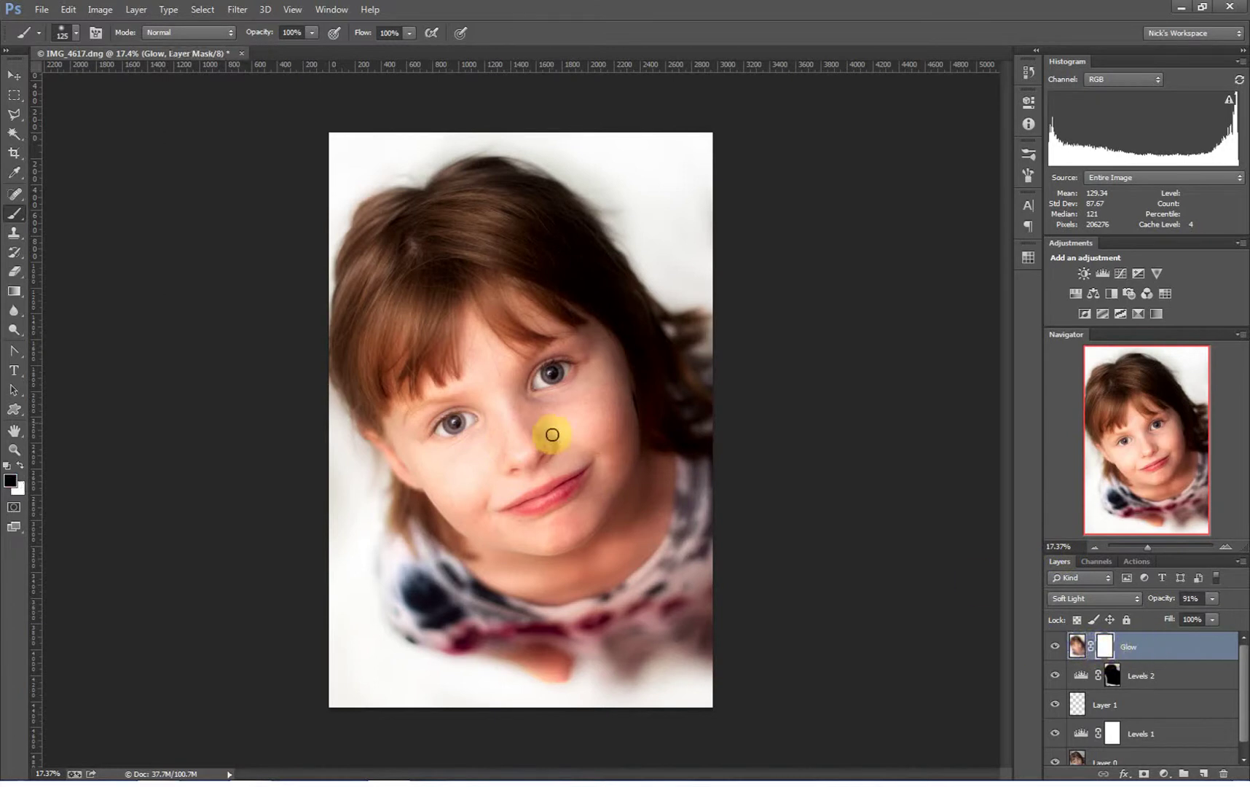
{"action": "mouse_move", "coordinate": [481, 424]}
{"action": "left_mouse_down"}
{"action": "mouse_move", "coordinate": [317, 454]}
{"action": "mouse_move", "coordinate": [475, 418]}
{"action": "left_mouse_up"}
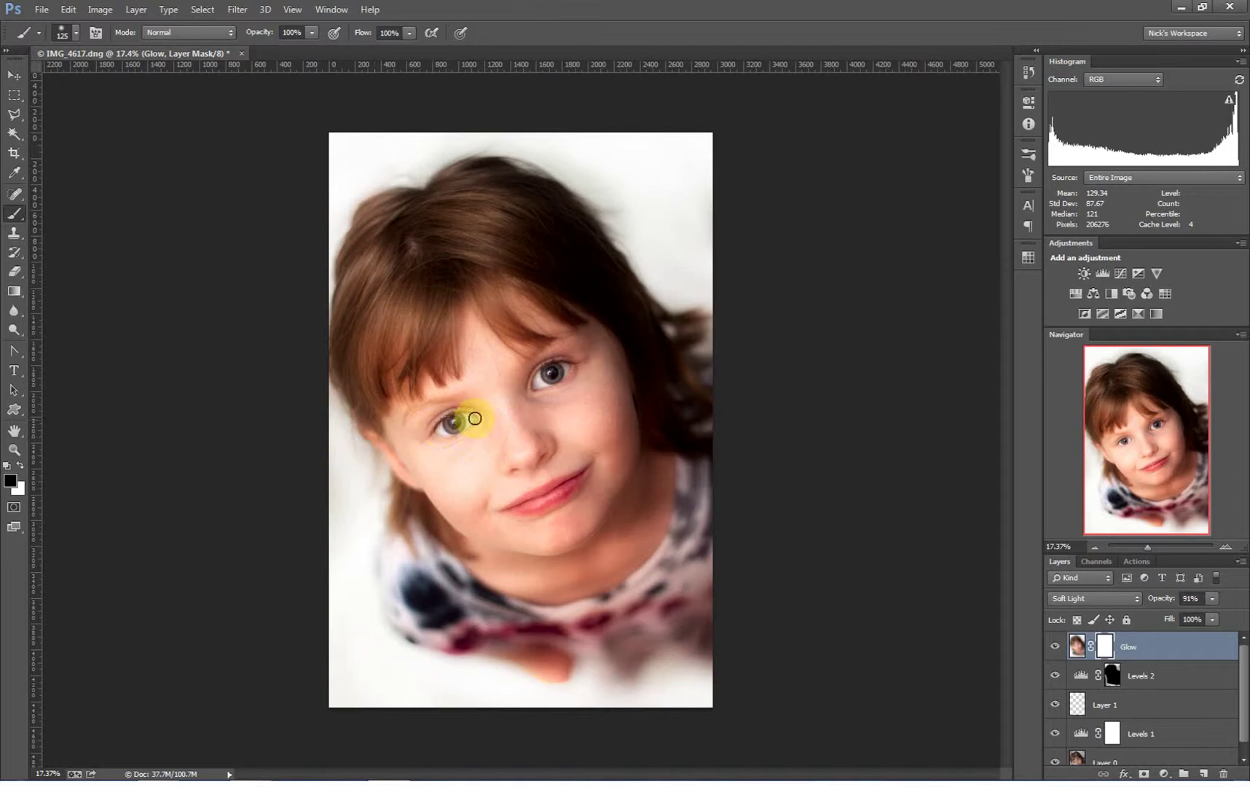
{"action": "left_click", "coordinate": [10, 480]}
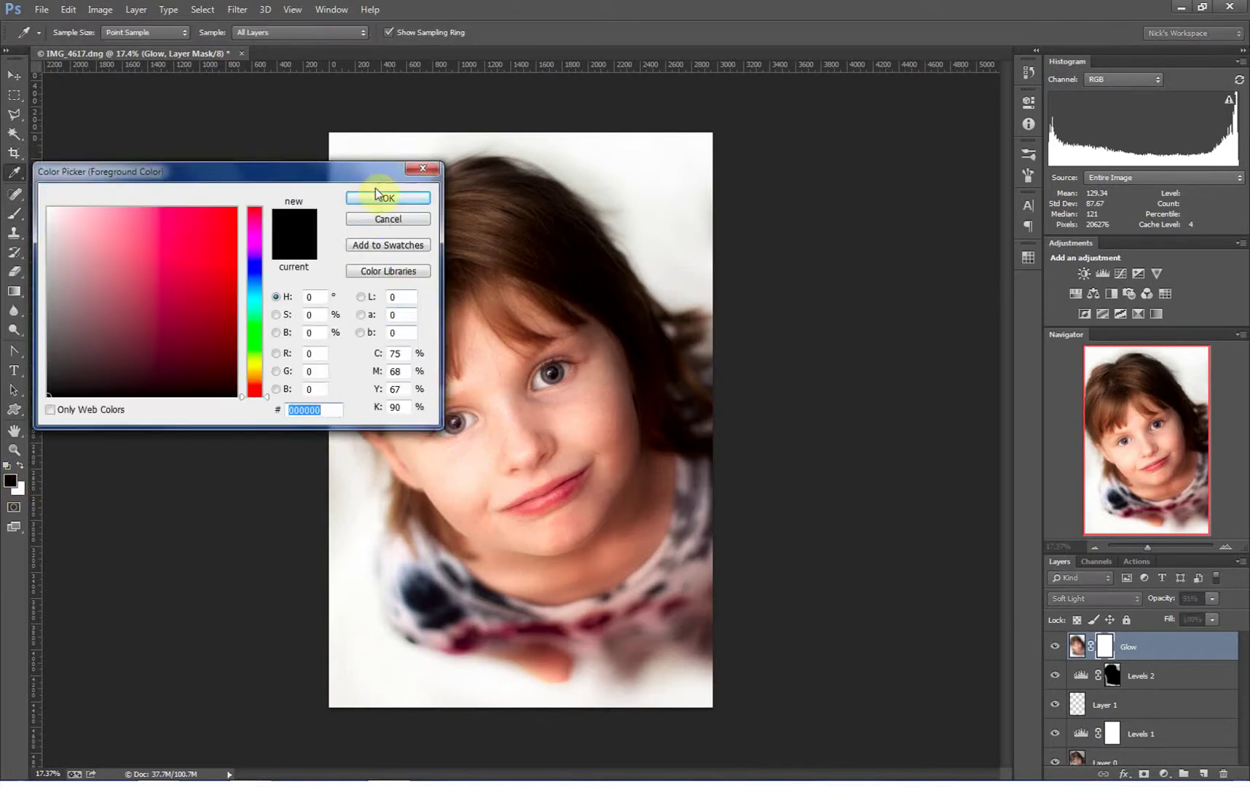
{"action": "left_click", "coordinate": [384, 219]}
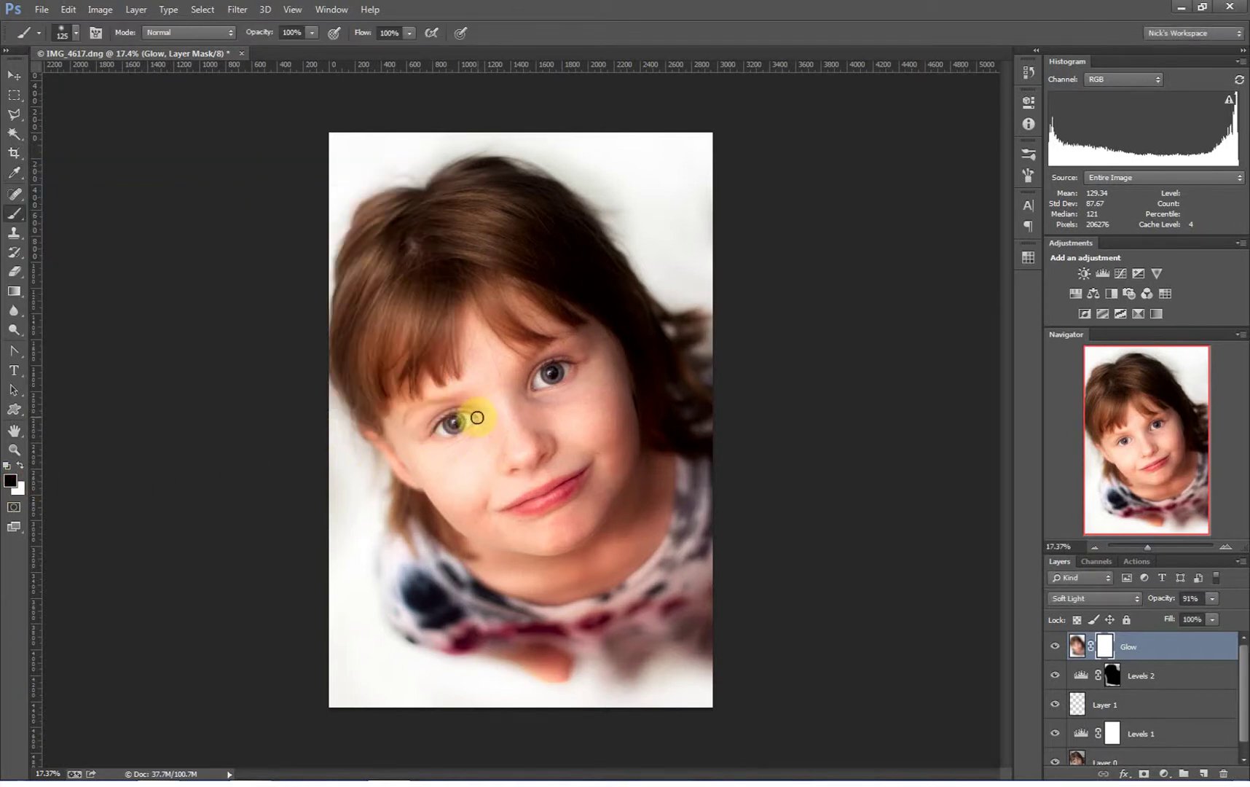
{"action": "mouse_move", "coordinate": [478, 419]}
{"action": "left_mouse_down"}
{"action": "mouse_move", "coordinate": [441, 429]}
{"action": "mouse_move", "coordinate": [459, 421]}
{"action": "left_mouse_up"}
{"action": "mouse_move", "coordinate": [535, 368]}
{"action": "left_mouse_down"}
{"action": "mouse_move", "coordinate": [531, 382]}
{"action": "mouse_move", "coordinate": [560, 368]}
{"action": "left_mouse_up"}
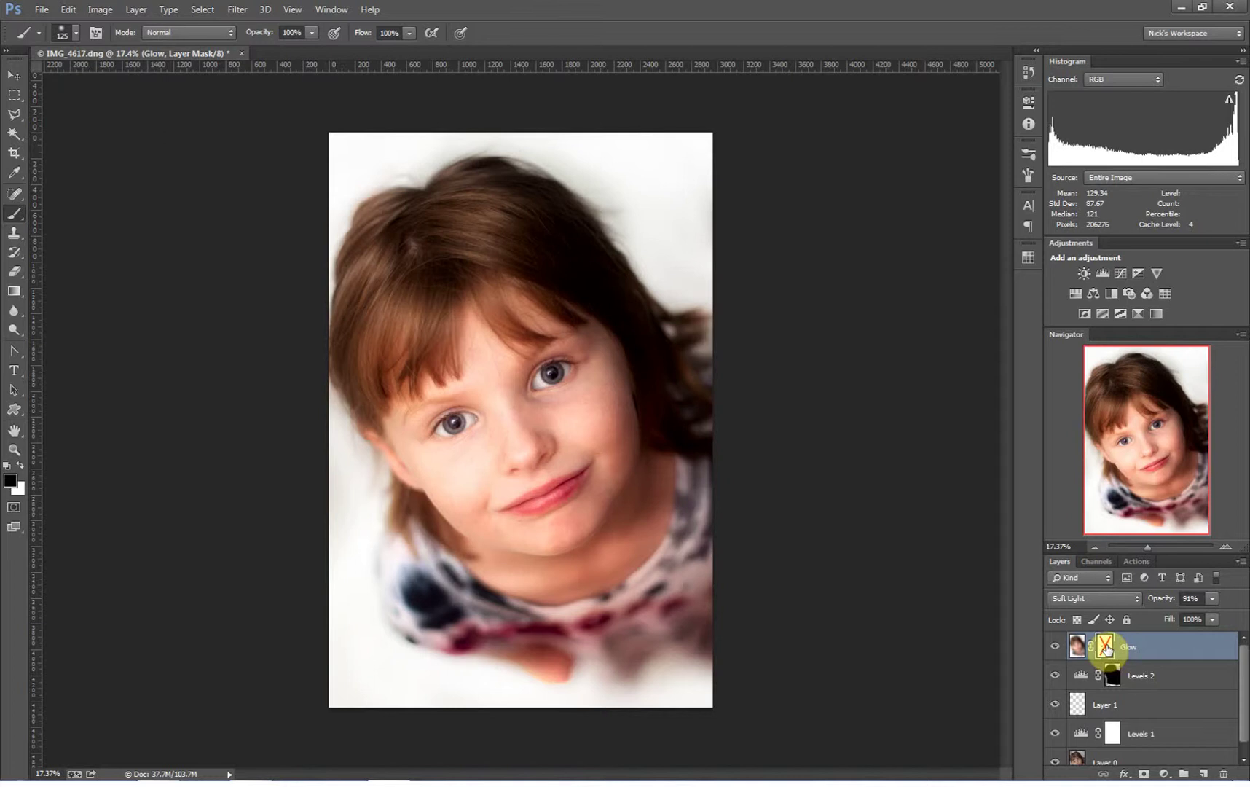
{"action": "left_click", "coordinate": [1105, 646], "text": "shift"}
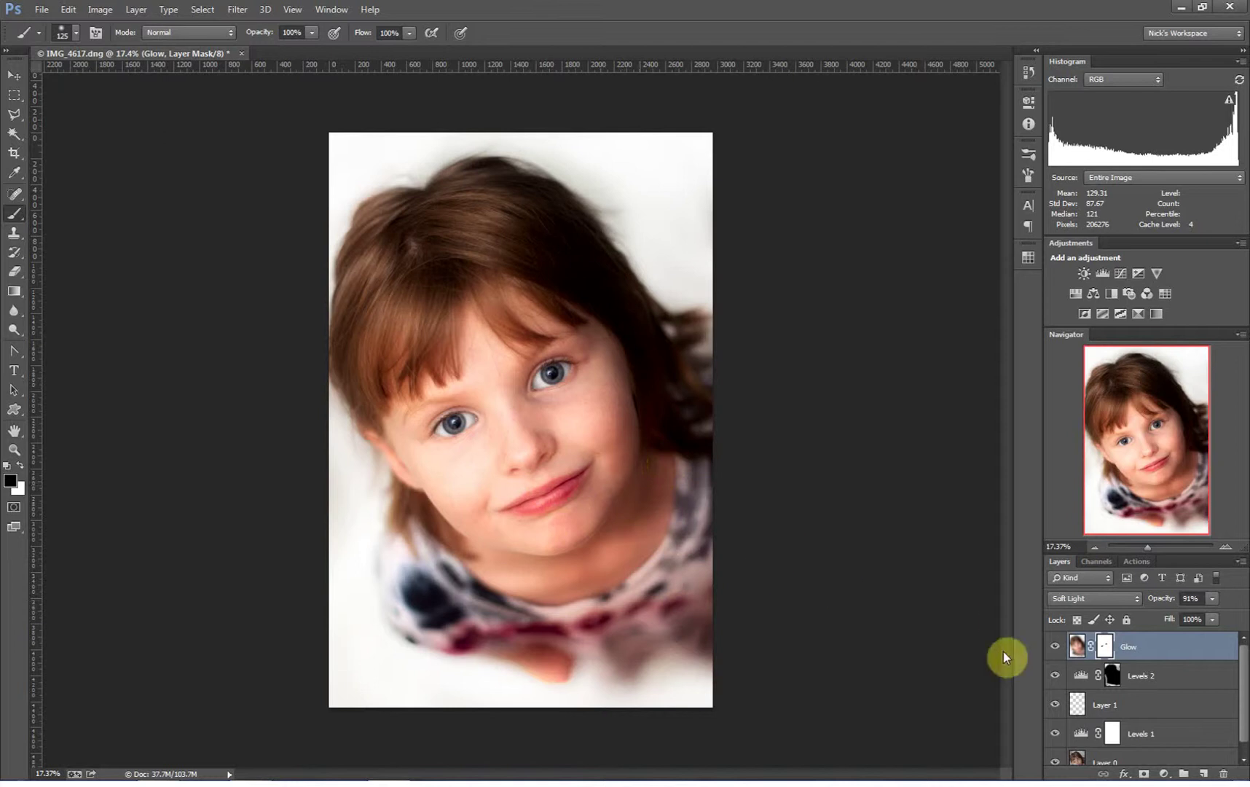
- Stamp all visible layers into a new merged layer directly above the Glow layer
{"action": "left_click", "coordinate": [1083, 647]}
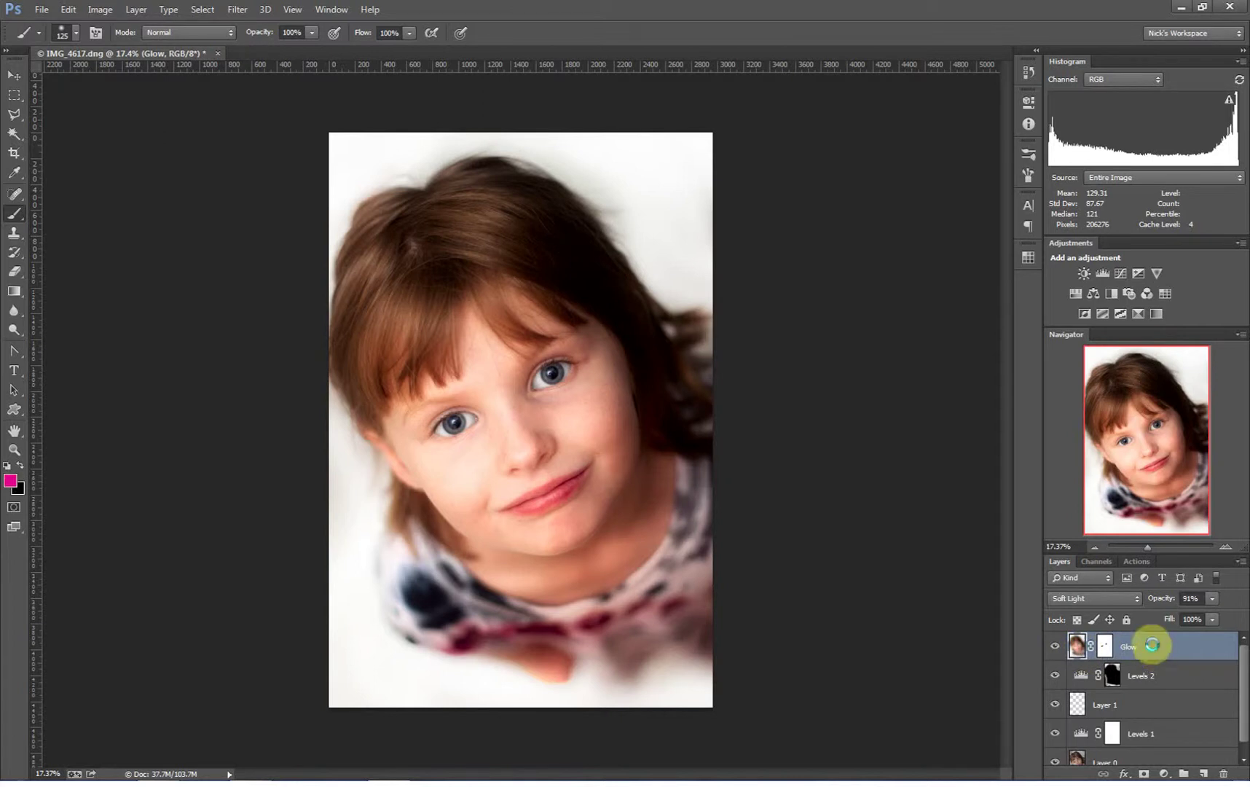
{"action": "key", "text": "ctrl+alt+shift+e"}
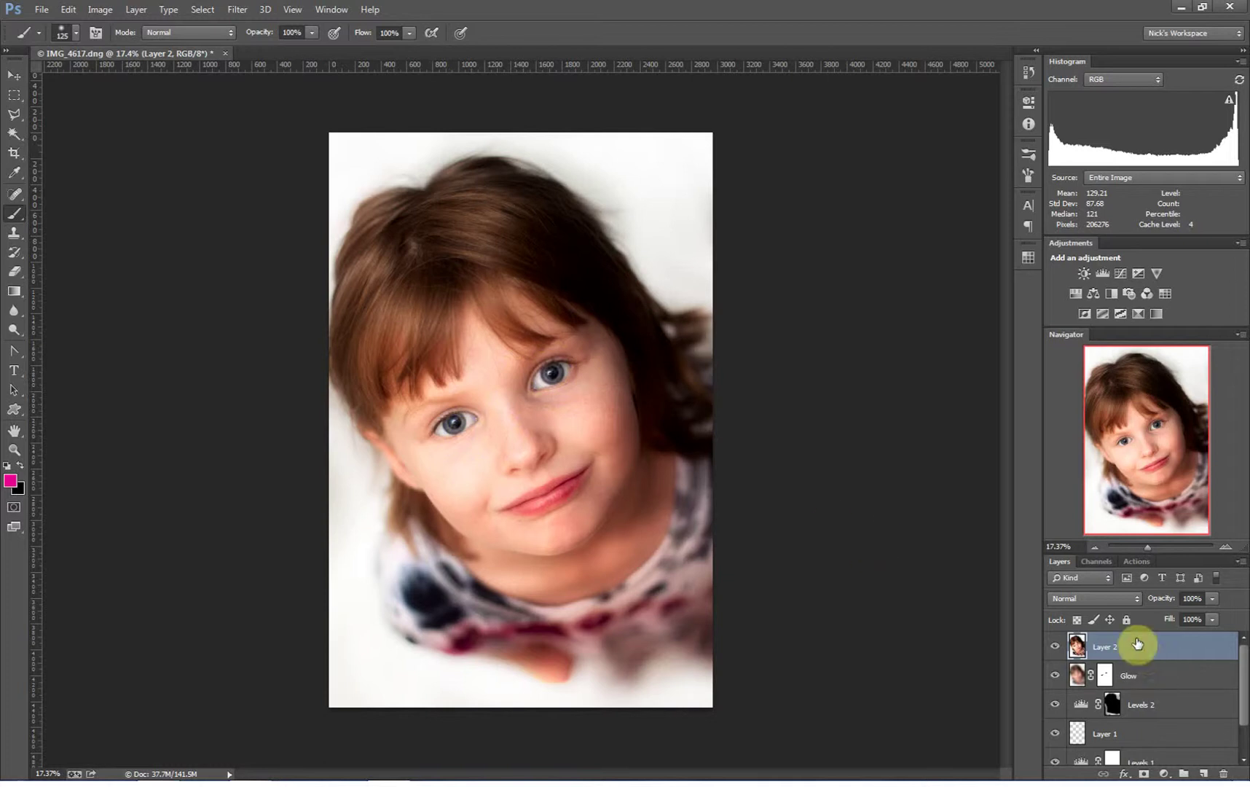
- Preview the High Pass filter on the merged layer at radii ranging from 0.1 to 1000 pixels
{"action": "left_click", "coordinate": [237, 9]}
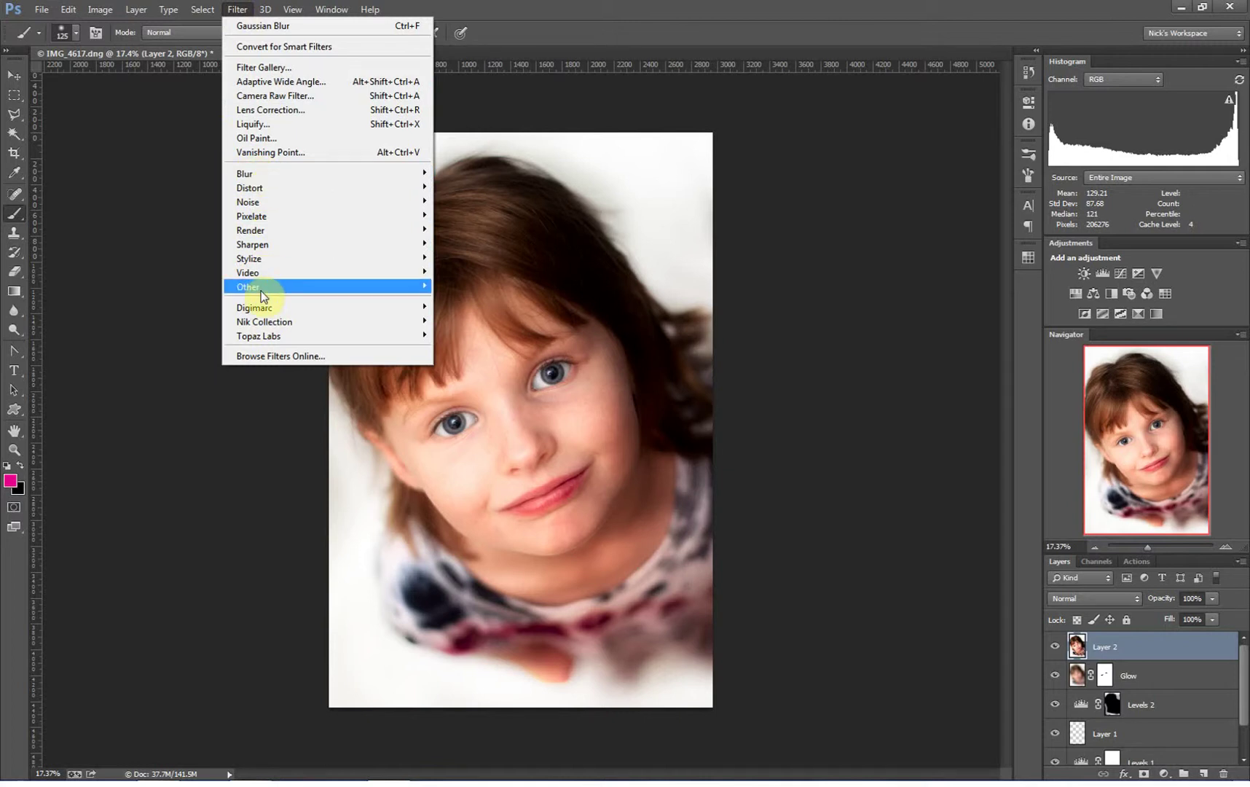
{"action": "mouse_move", "coordinate": [262, 294]}
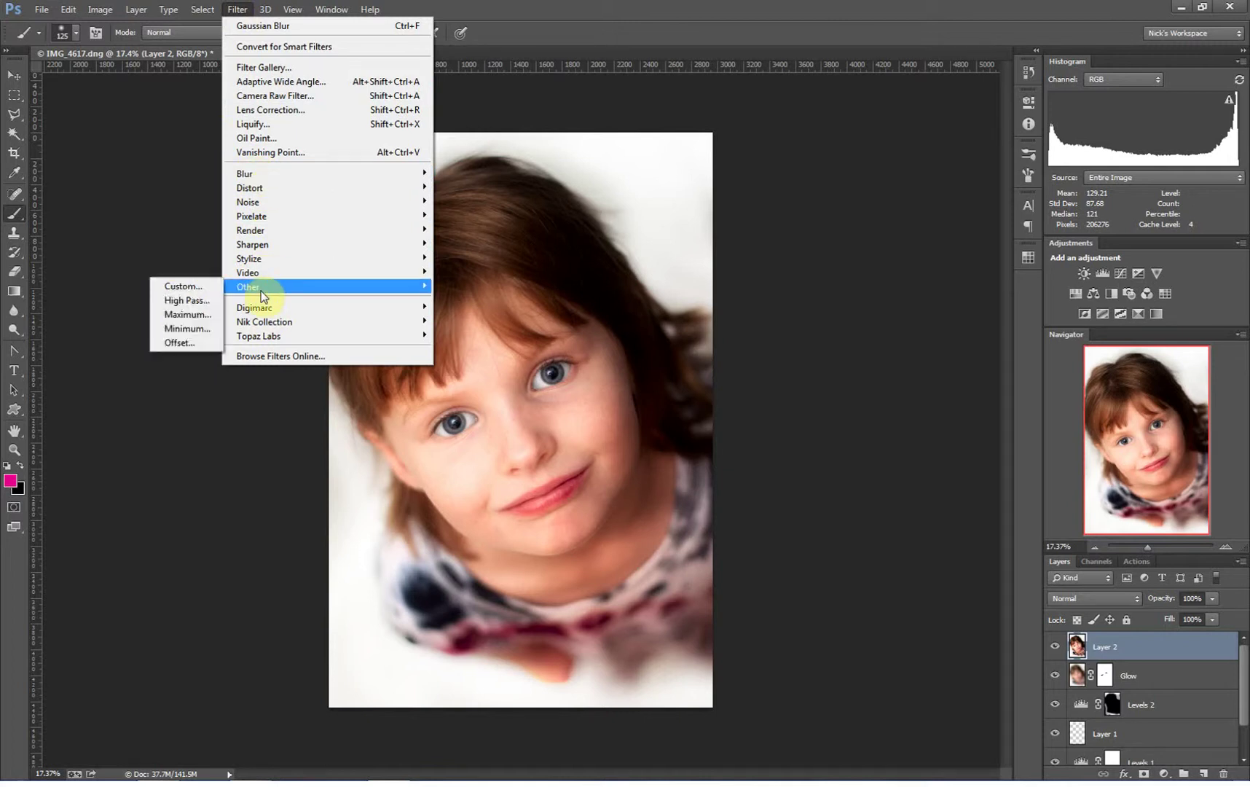
{"action": "left_click", "coordinate": [188, 301]}
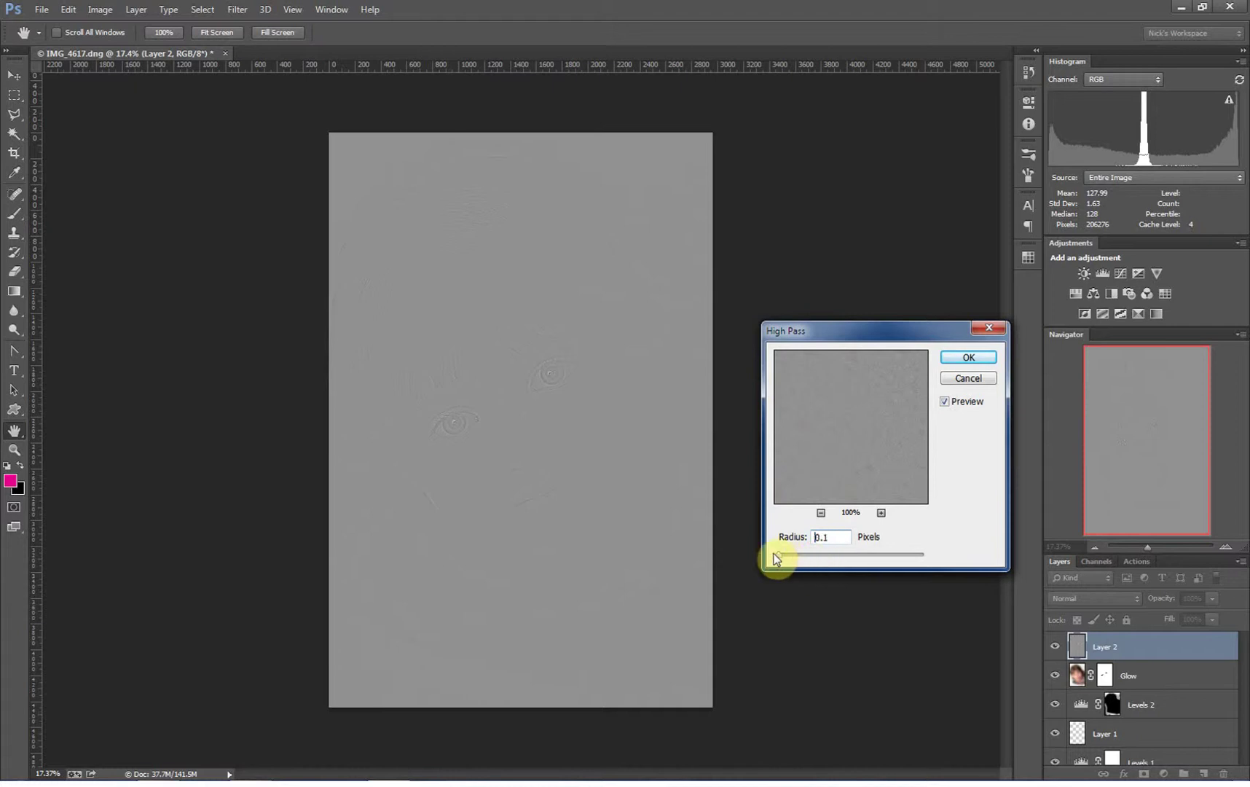
{"action": "left_click_drag", "start_coordinate": [774, 554], "coordinate": [768, 553]}
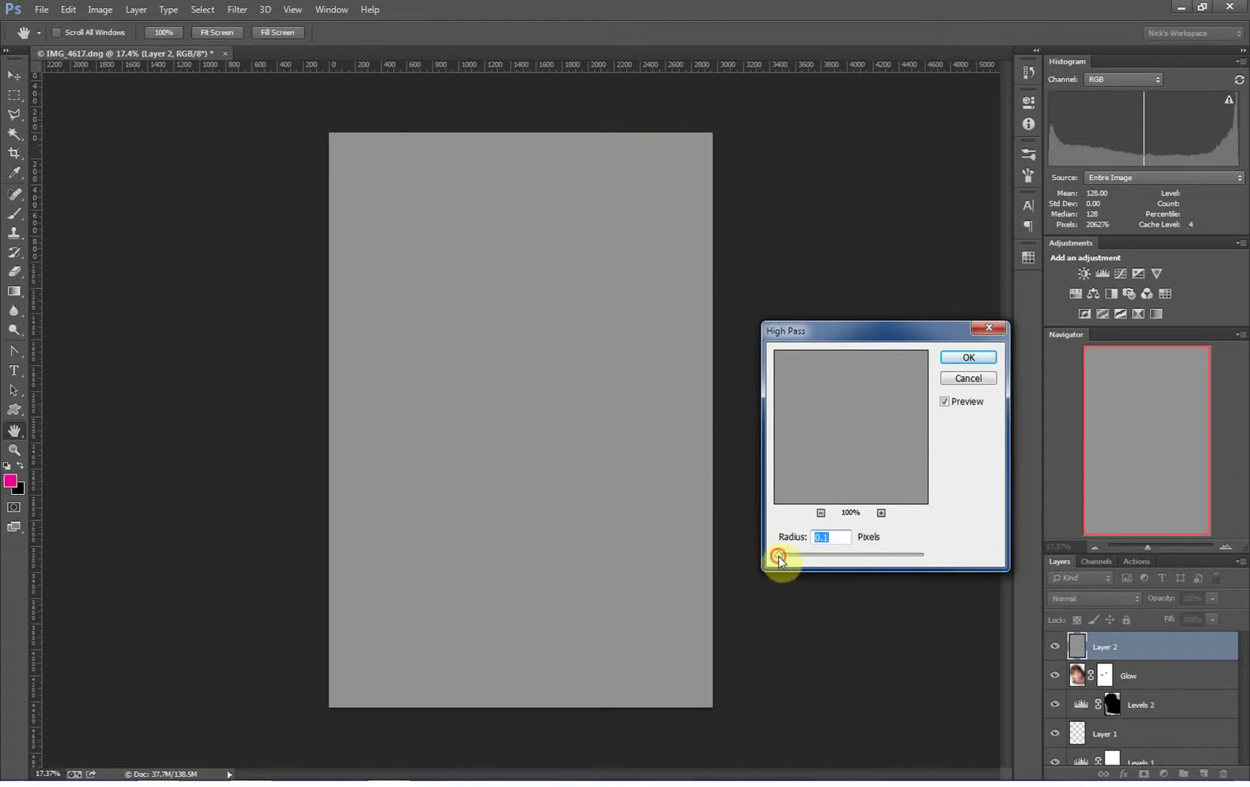
{"action": "left_click_drag", "start_coordinate": [778, 556], "coordinate": [790, 556]}
{"action": "left_click_drag", "start_coordinate": [805, 556], "coordinate": [807, 556]}
{"action": "left_click_drag", "start_coordinate": [803, 554], "coordinate": [817, 553]}
{"action": "left_click_drag", "start_coordinate": [821, 554], "coordinate": [823, 553]}
{"action": "left_click_drag", "start_coordinate": [840, 555], "coordinate": [928, 560]}
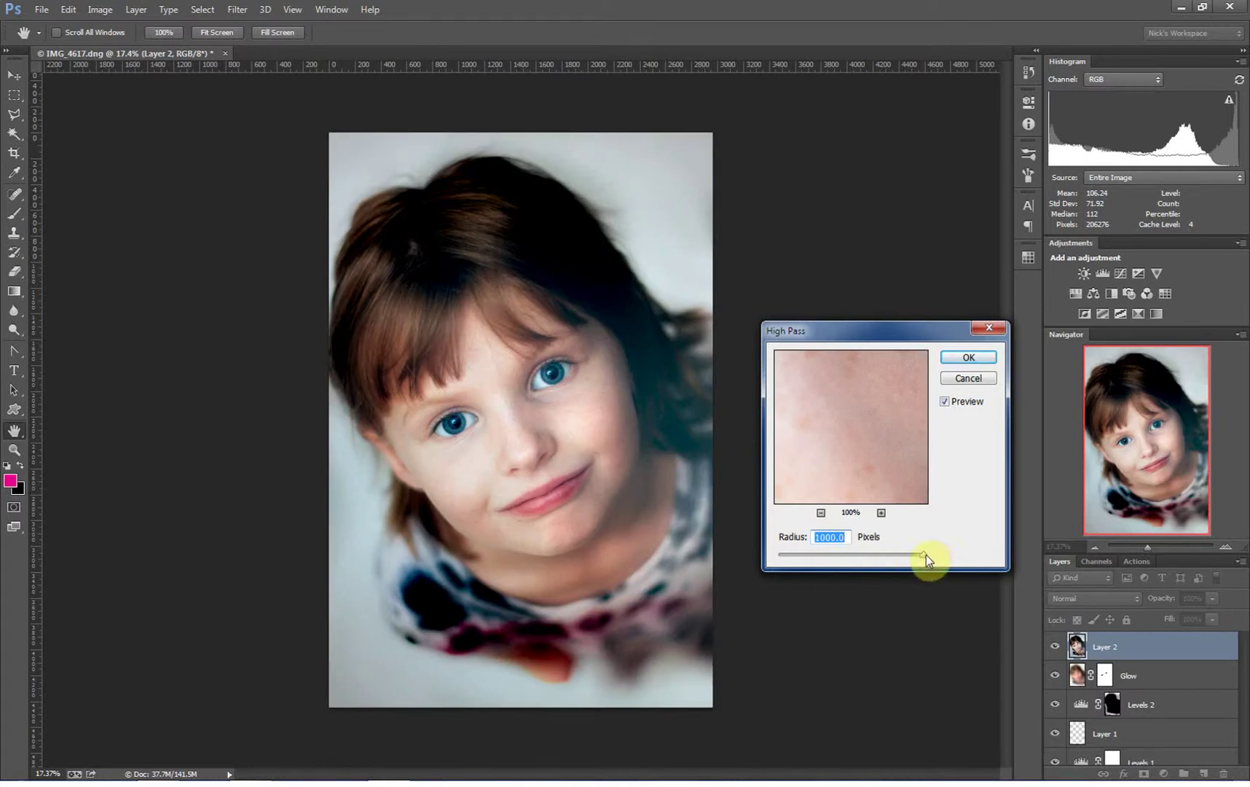
{"action": "left_click_drag", "start_coordinate": [926, 554], "coordinate": [734, 554]}
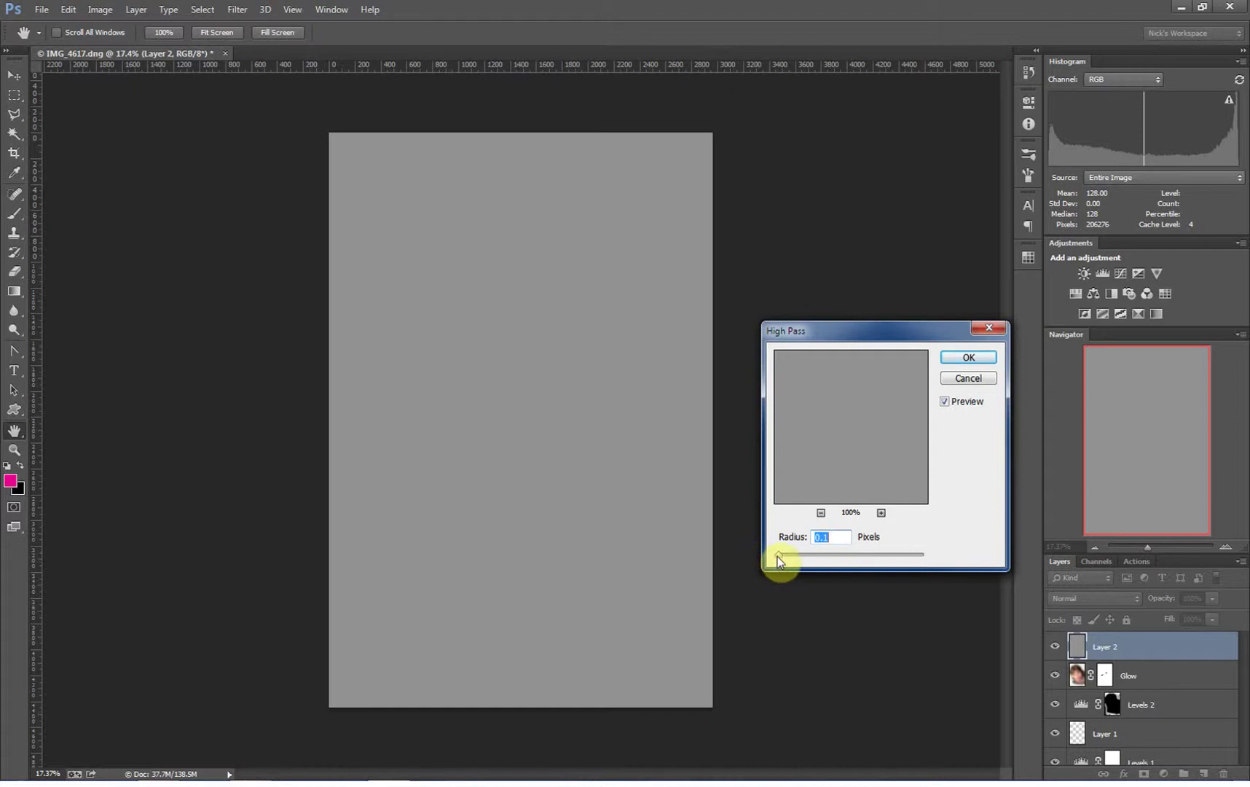
{"action": "left_click_drag", "start_coordinate": [777, 557], "coordinate": [784, 556]}
{"action": "left_click_drag", "start_coordinate": [791, 553], "coordinate": [969, 554]}
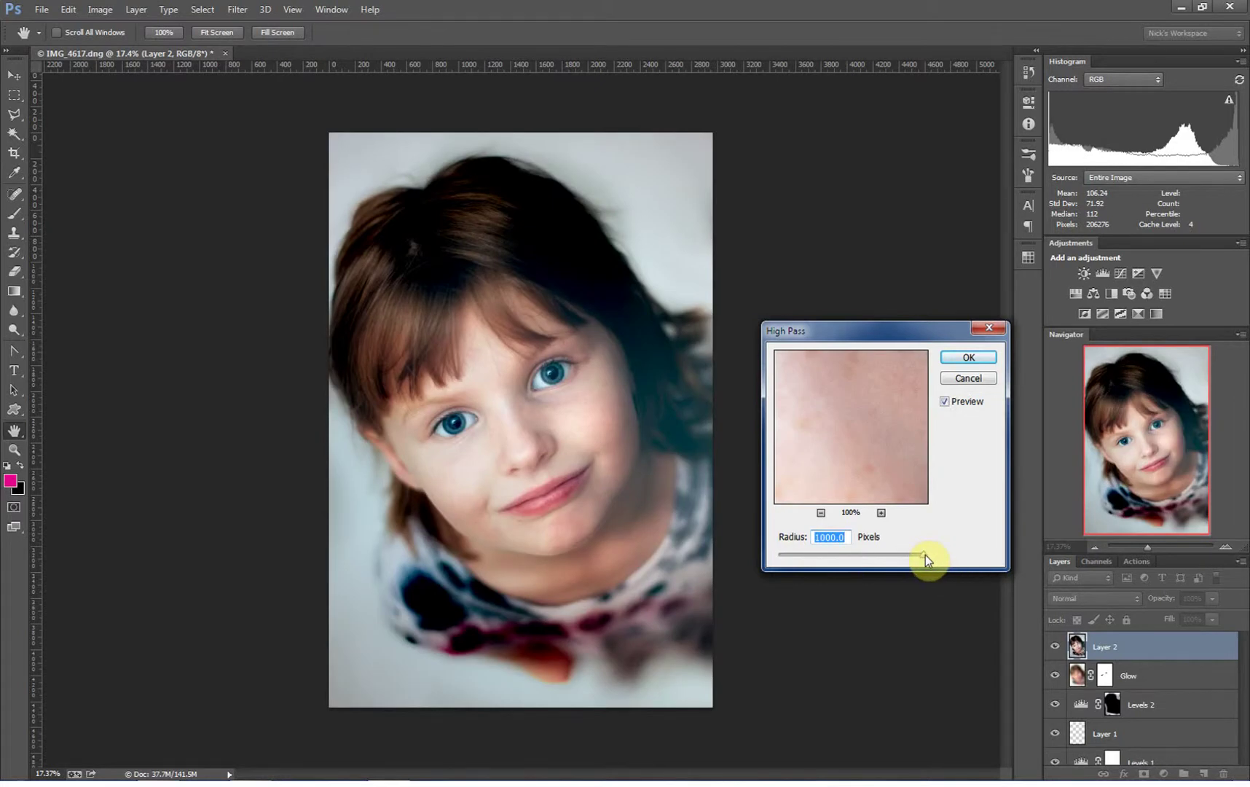
{"action": "left_click_drag", "start_coordinate": [925, 554], "coordinate": [781, 553]}
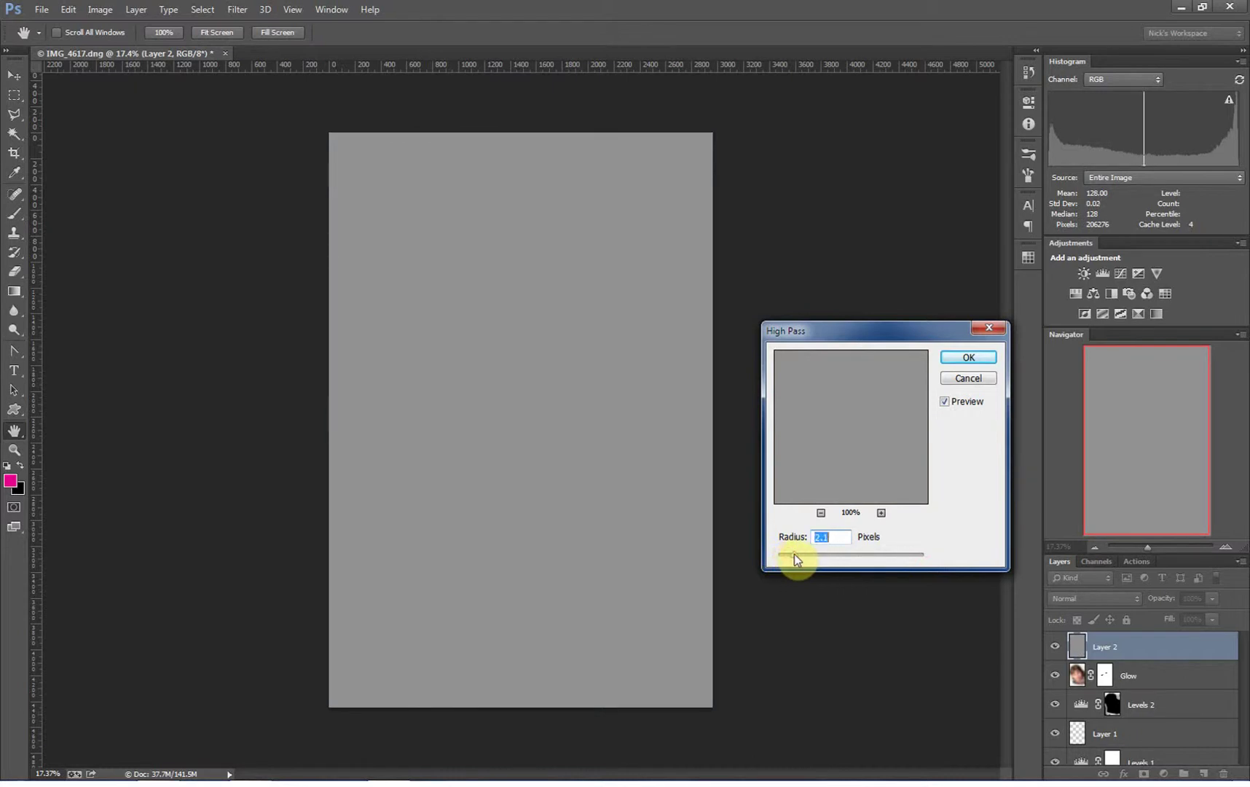
- Apply High Pass to the merged layer with a radius of 4.2 pixels
{"action": "left_click", "coordinate": [794, 553]}
{"action": "left_click_drag", "start_coordinate": [804, 554], "coordinate": [813, 559]}
{"action": "left_click", "coordinate": [966, 356]}
{"action": "key", "text": "b"}
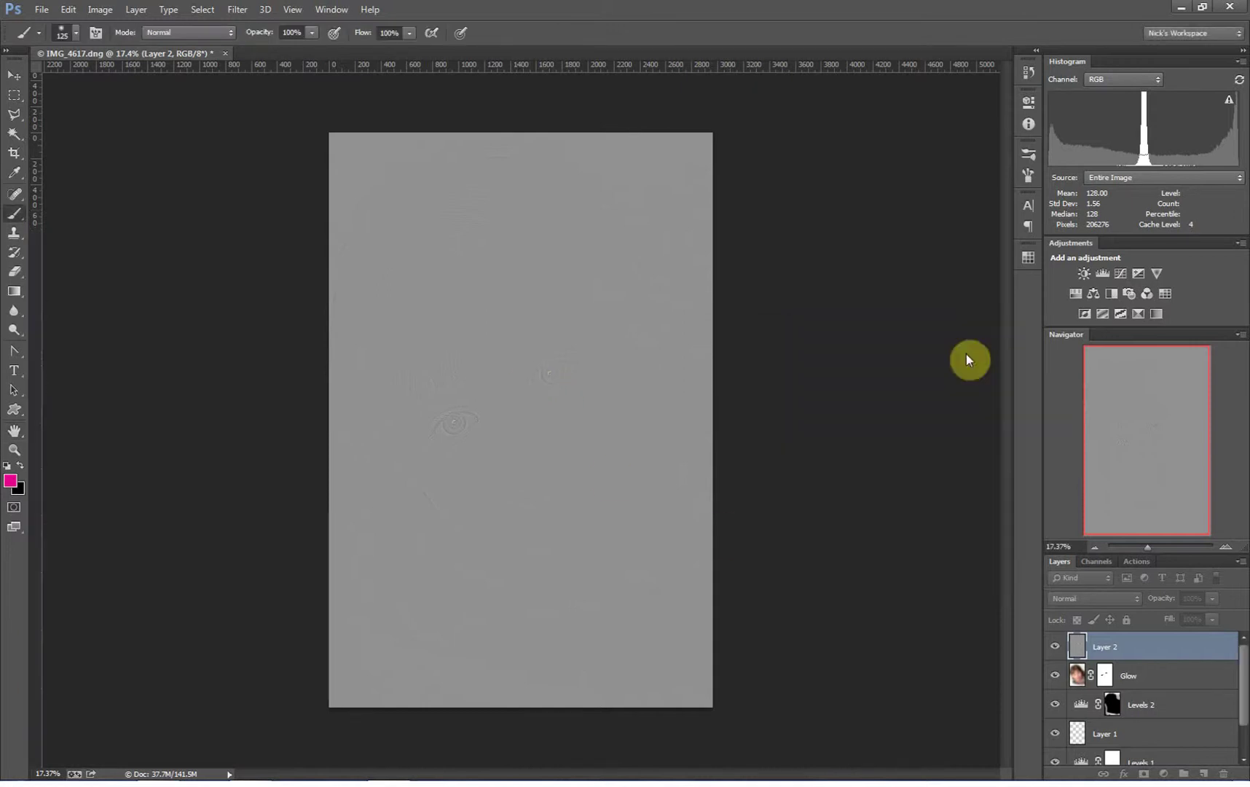
- Rename the High Pass layer as Sharpening
{"action": "double_click", "coordinate": [1103, 648]}
{"action": "type", "text": "Shar"}
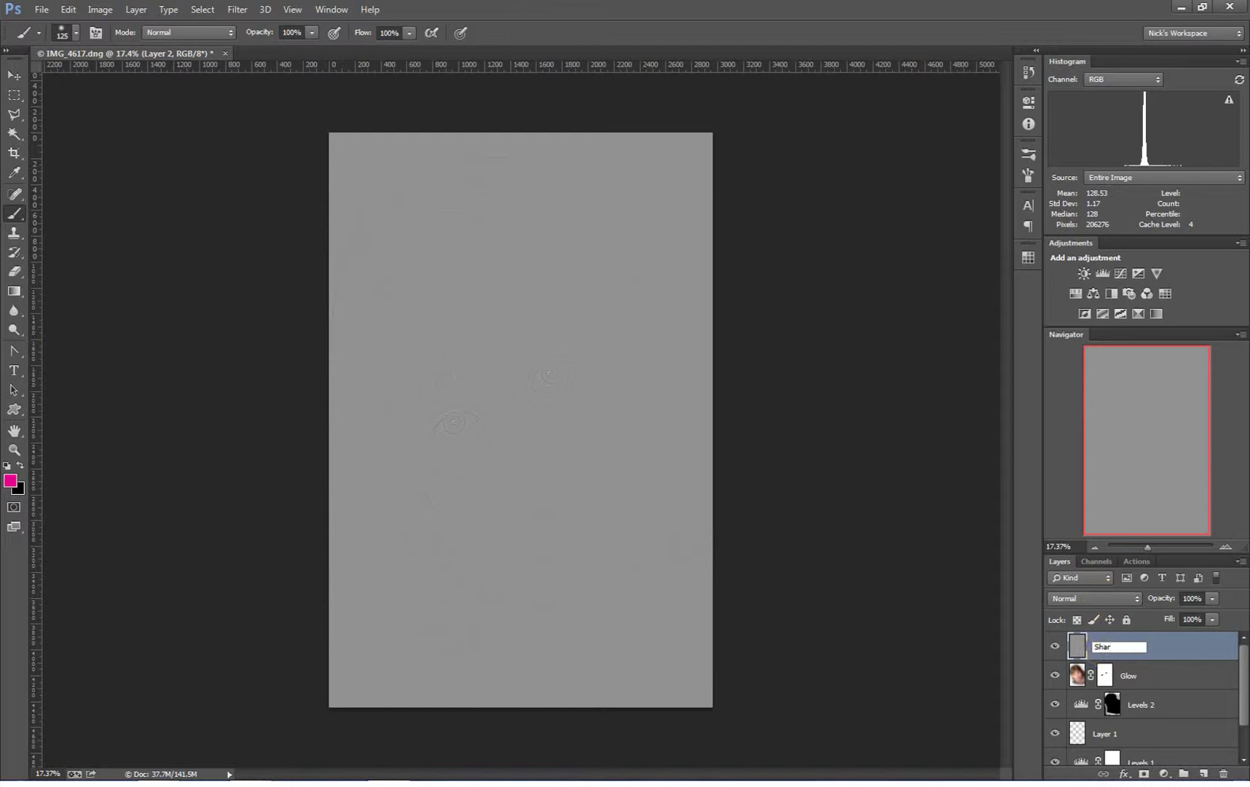
{"action": "type", "text": "pening"}
{"action": "key", "text": "Return"}
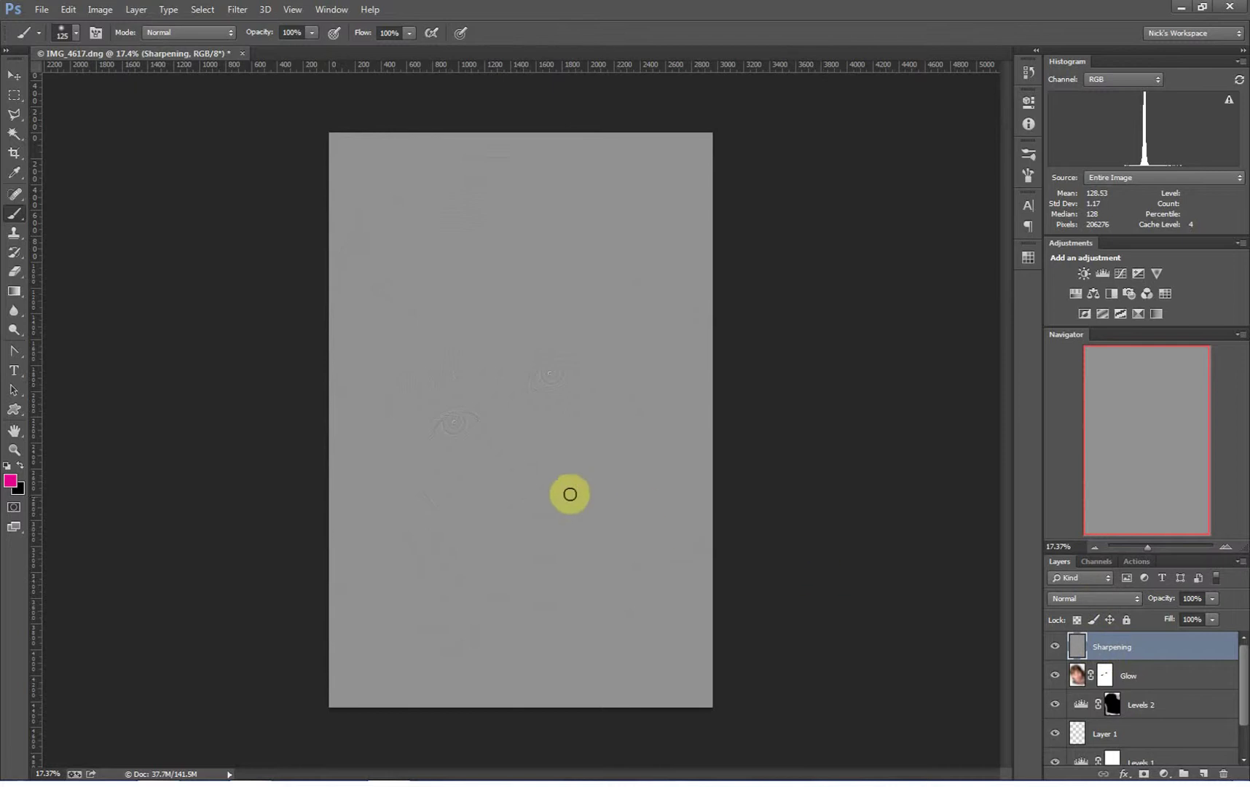
- Set the Sharpening layer's blend mode to Overlay and compare the portrait with the layer hidden and shown
{"action": "left_click", "coordinate": [1064, 599]}
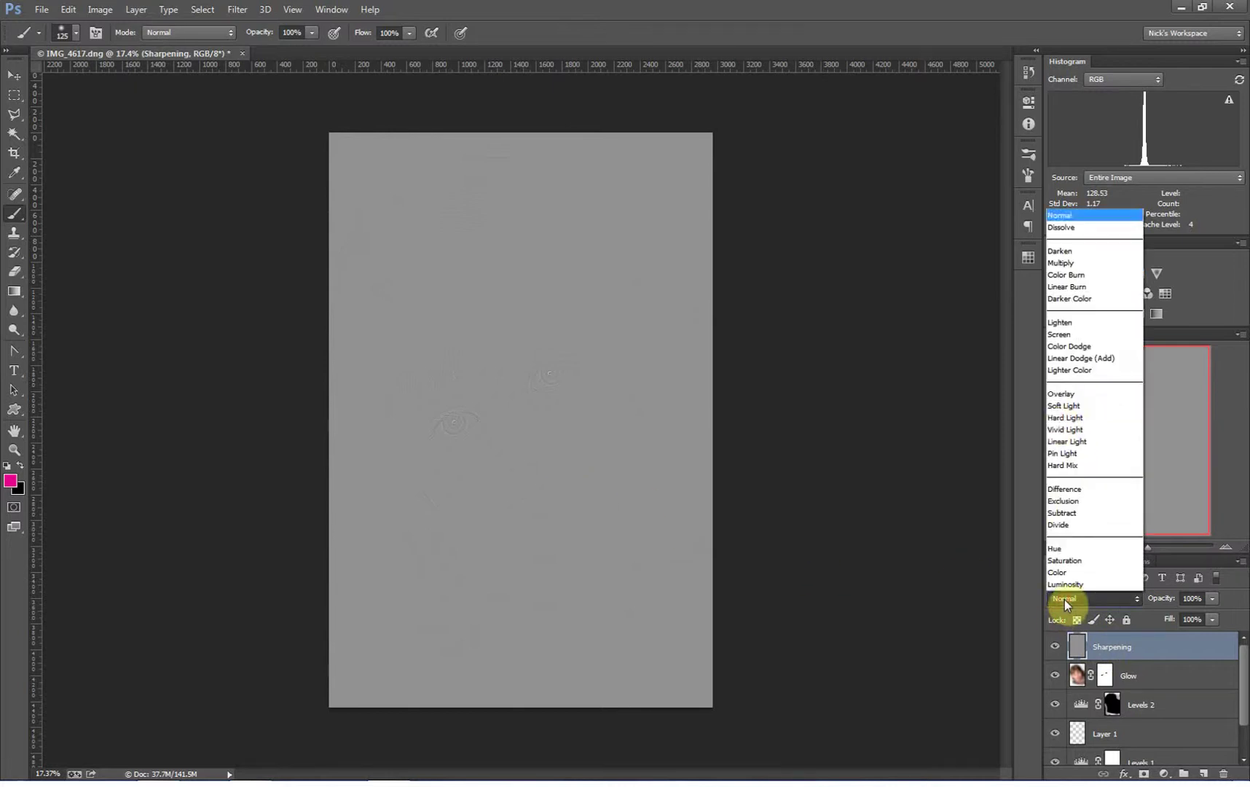
{"action": "left_click", "coordinate": [1058, 395]}
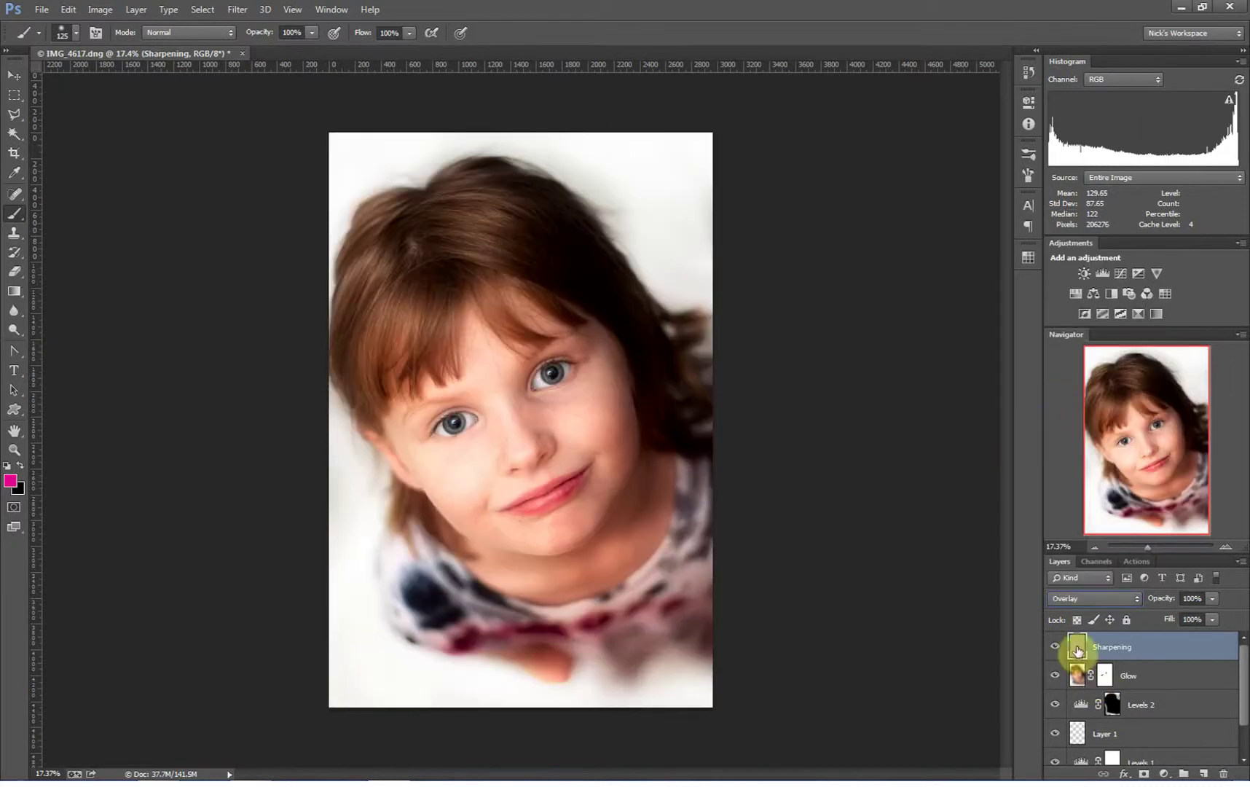
{"action": "left_click", "coordinate": [1054, 647]}
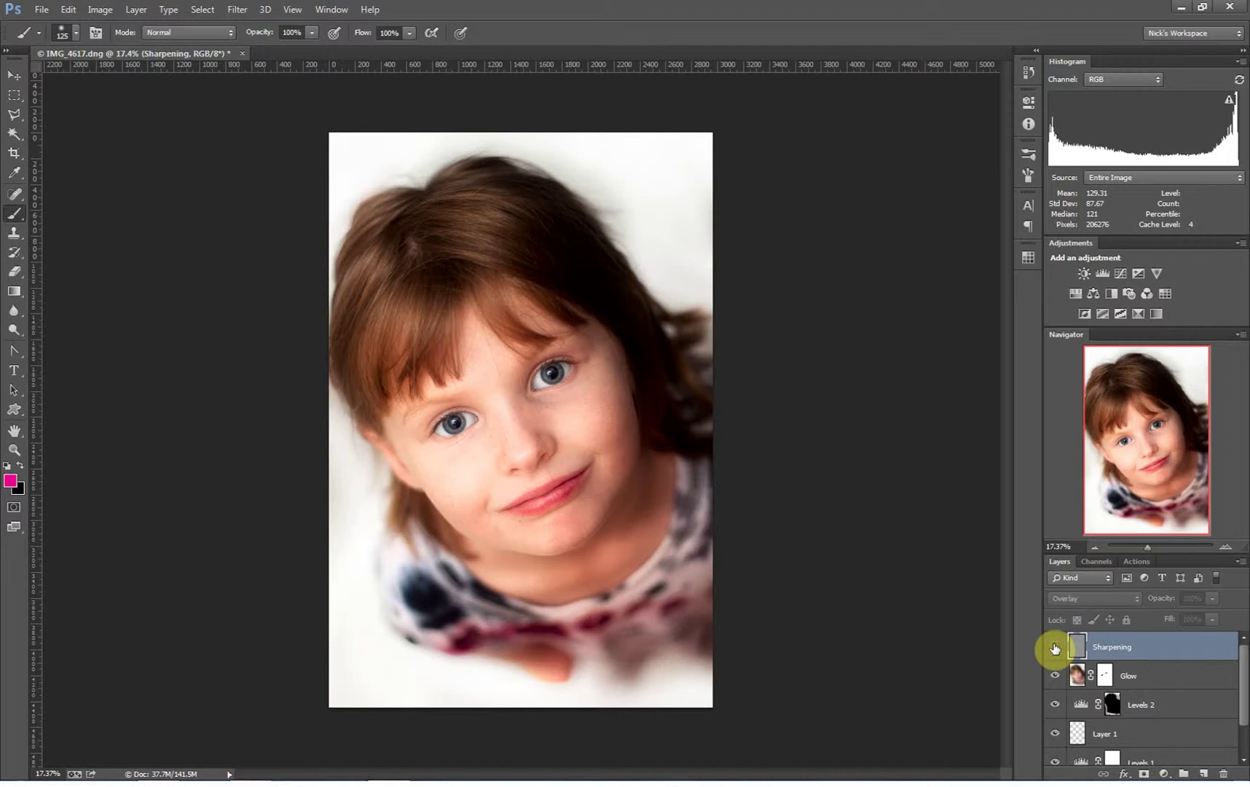
{"action": "left_click", "coordinate": [1056, 647]}
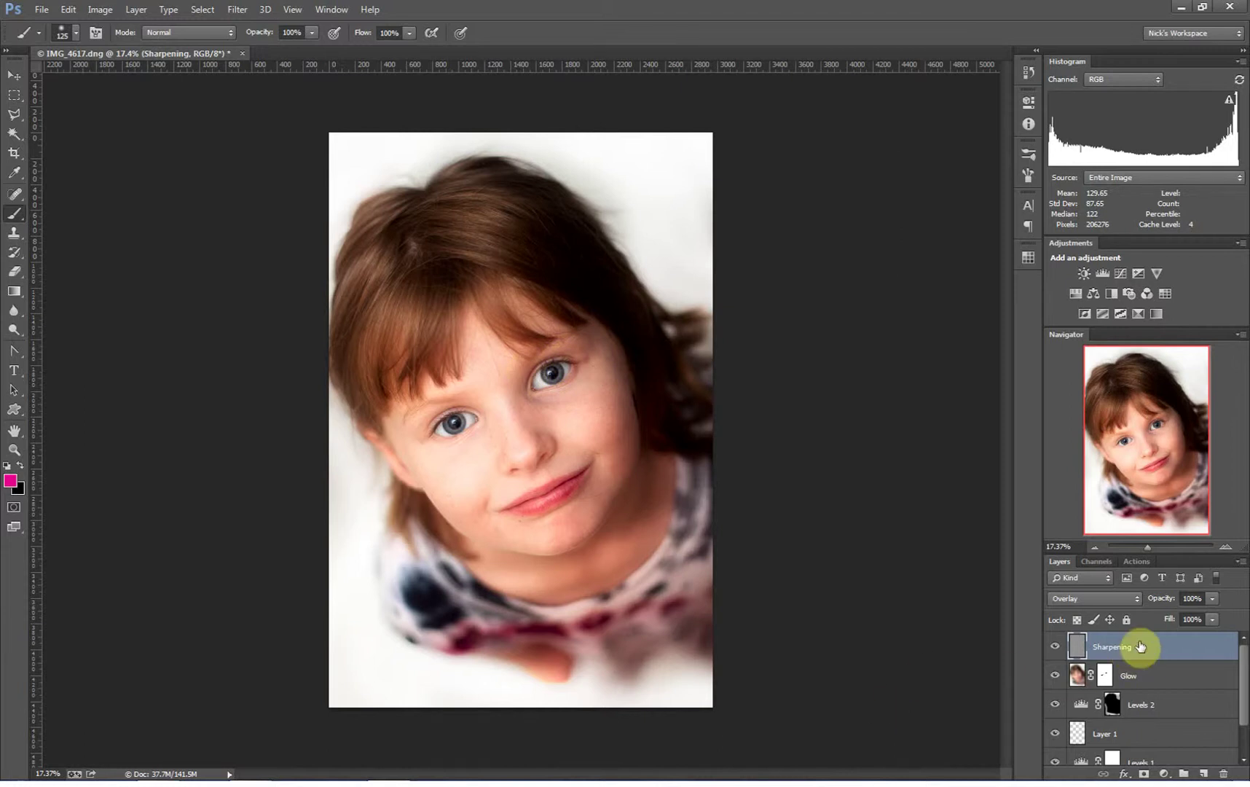
- Replace the Sharpening layer with a new merged copy of all visible layers and rerun the last High Pass filter on it
{"action": "left_click_drag", "start_coordinate": [1145, 646], "coordinate": [1222, 771]}
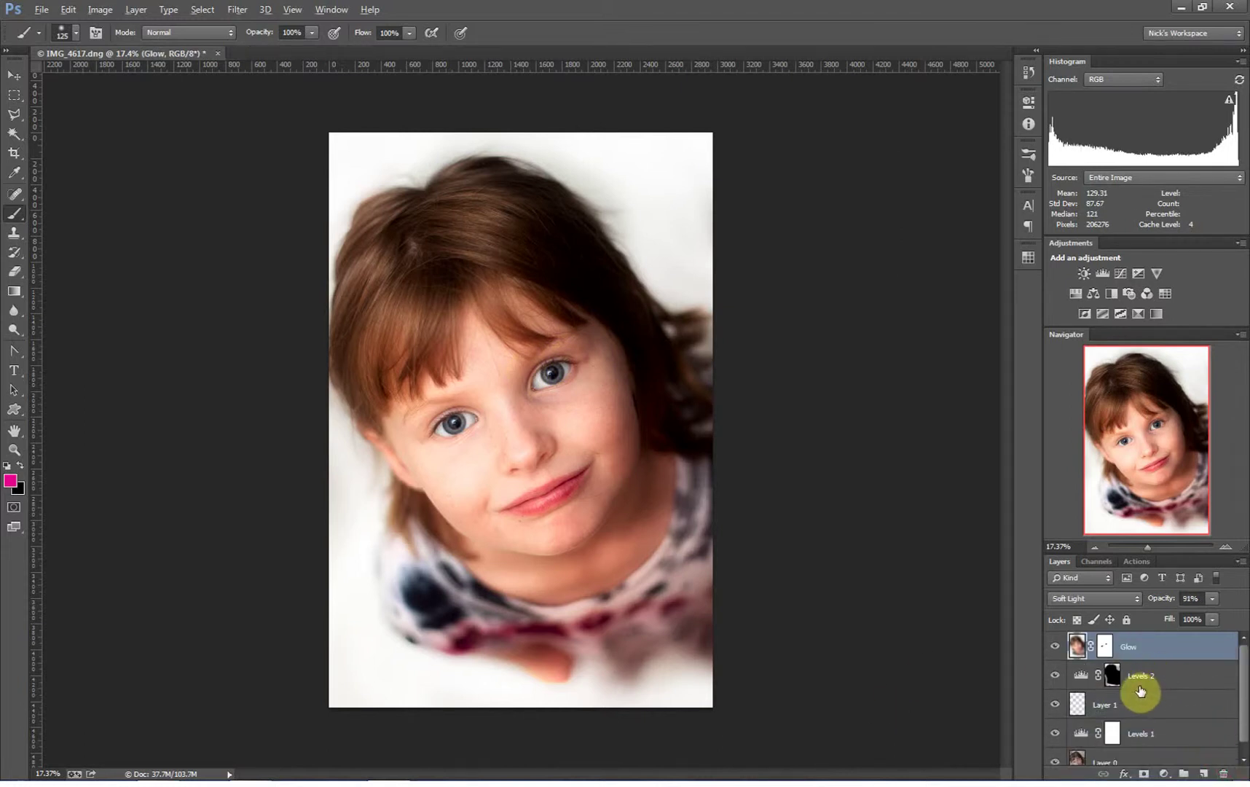
{"action": "key", "text": "ctrl+shift+alt+e"}
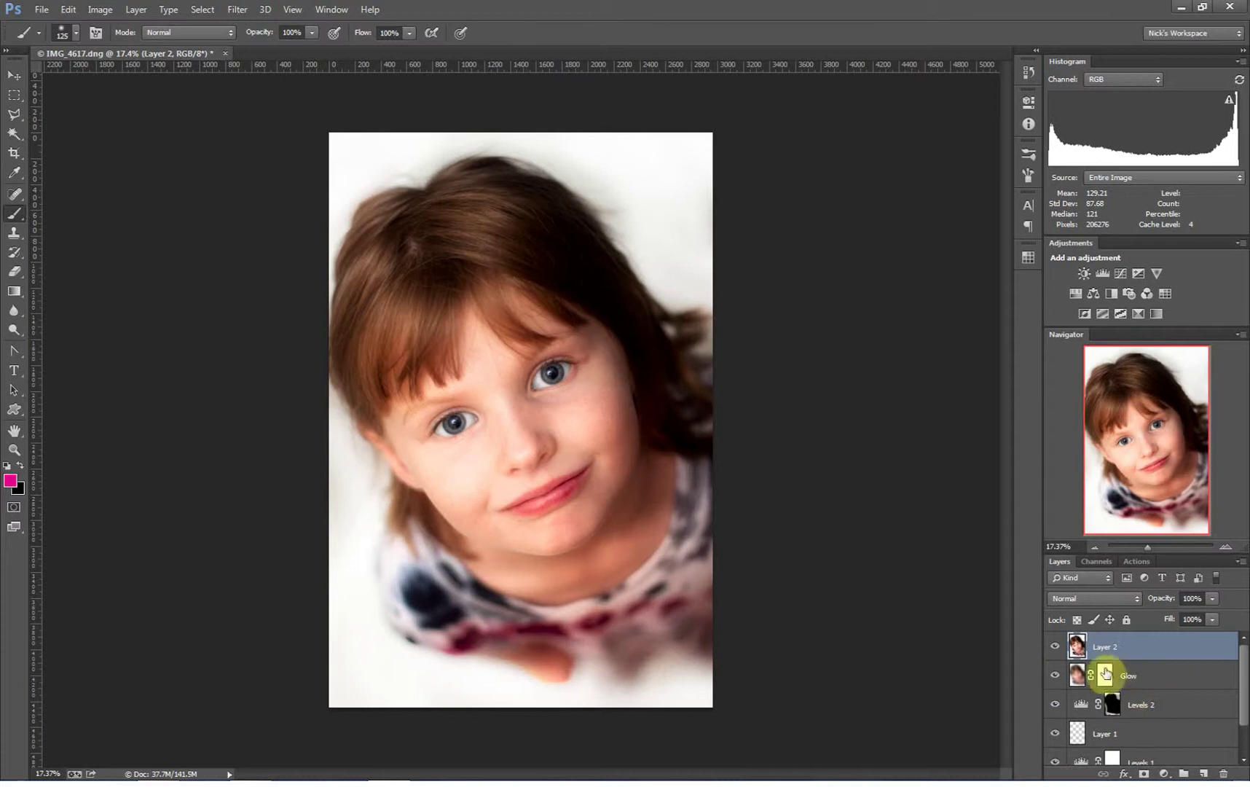
{"action": "left_click", "coordinate": [237, 9]}
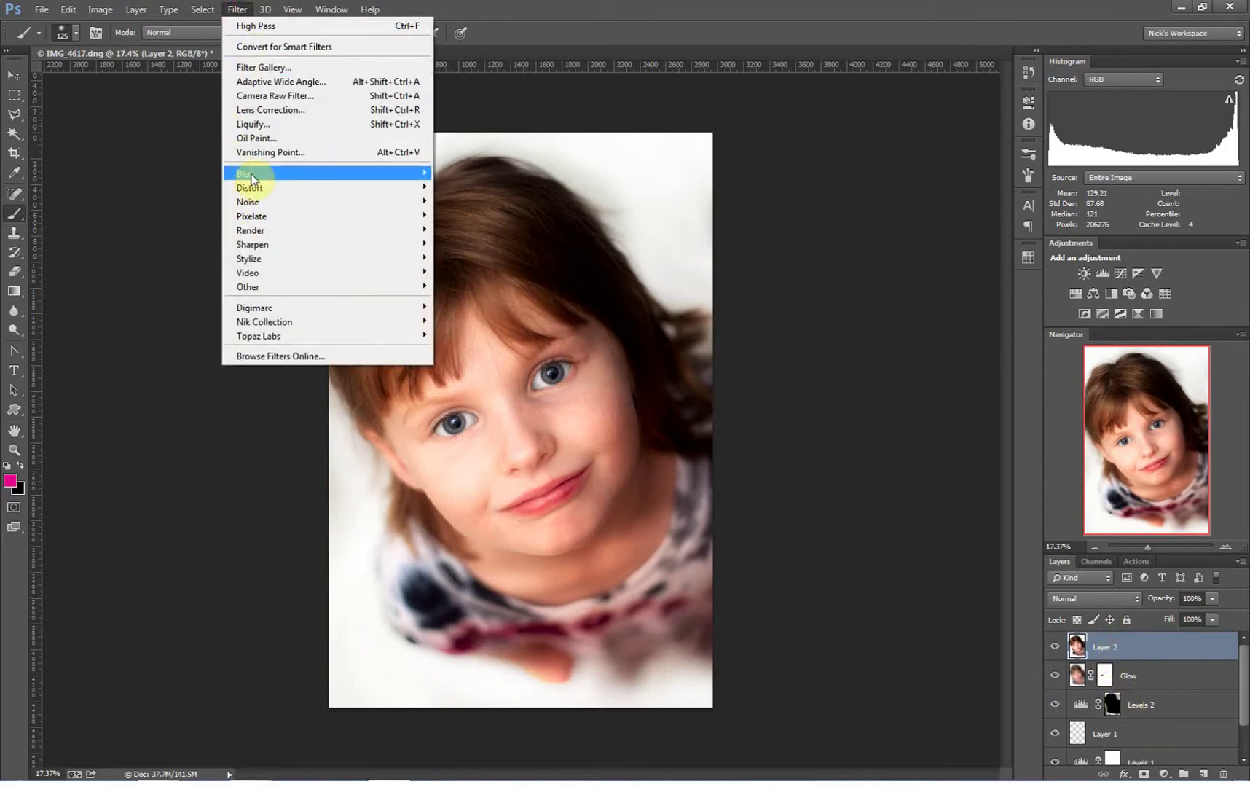
{"action": "left_click", "coordinate": [264, 26]}
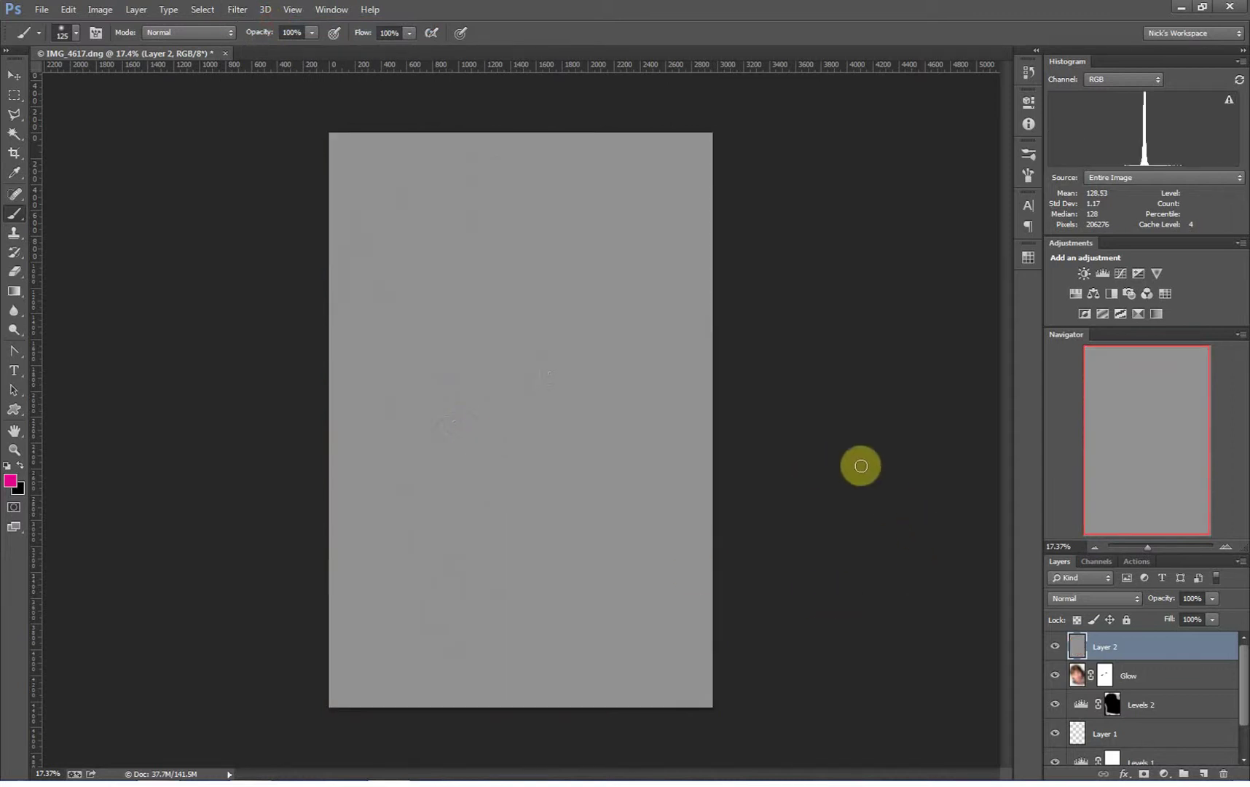
- Replace the filtered copy with a fresh merged stamp above Glow and apply High Pass with a radius slightly above 4.2 pixels
{"action": "left_click_drag", "start_coordinate": [1200, 652], "coordinate": [1231, 772]}
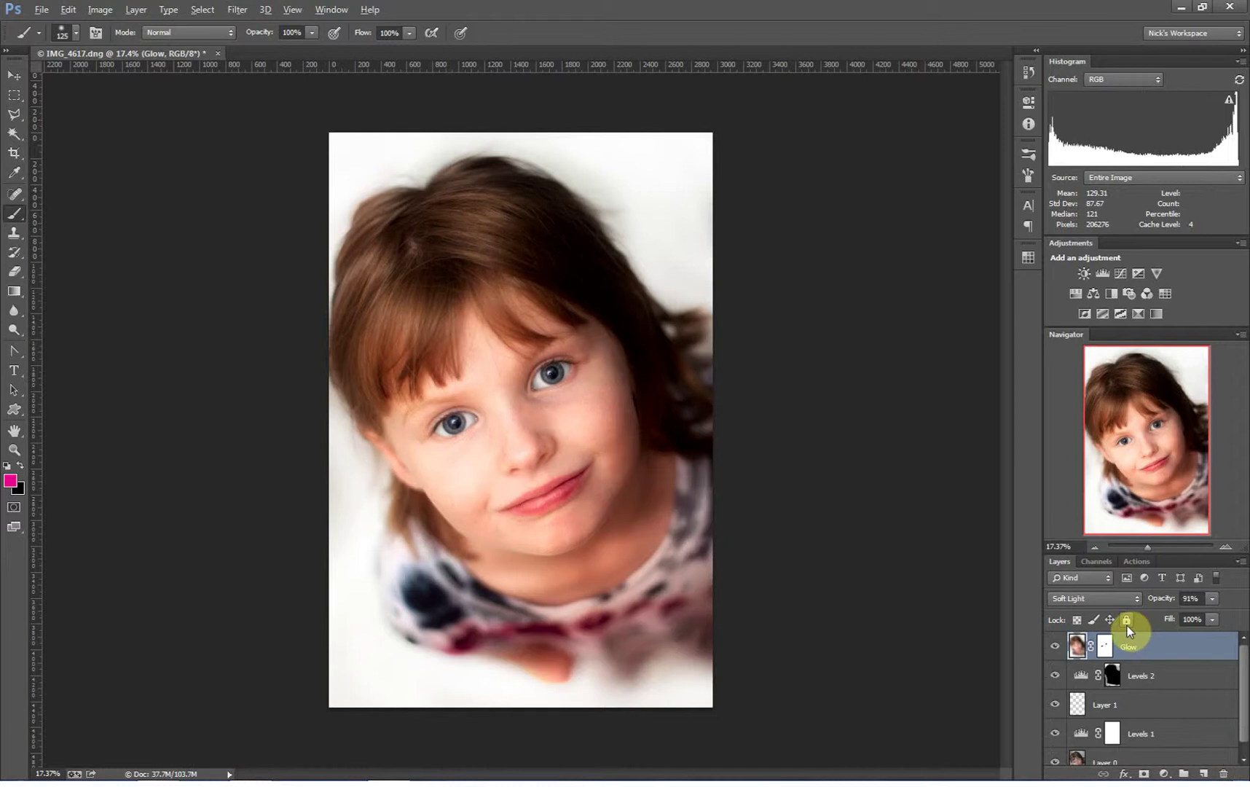
{"action": "key", "text": "ctrl+alt+shift+e"}
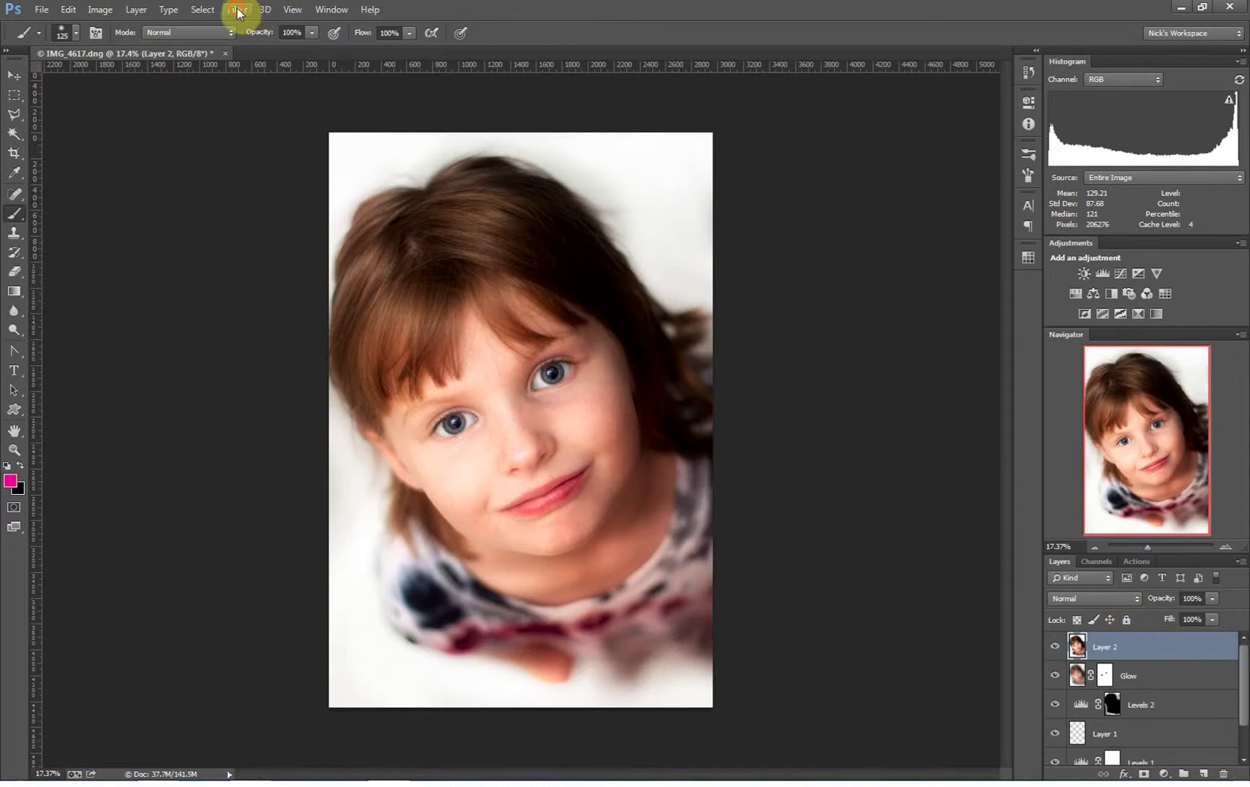
{"action": "left_click", "coordinate": [238, 10]}
{"action": "mouse_move", "coordinate": [288, 286]}
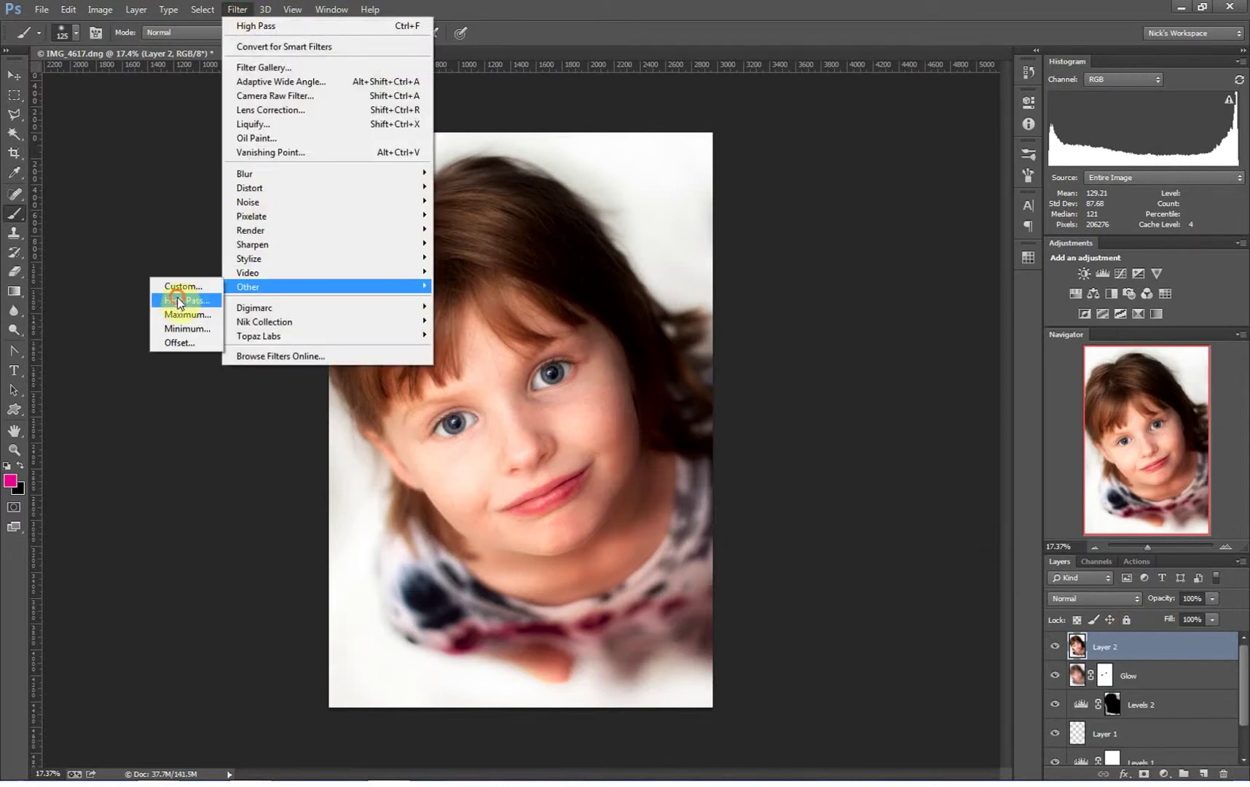
{"action": "left_click", "coordinate": [179, 302]}
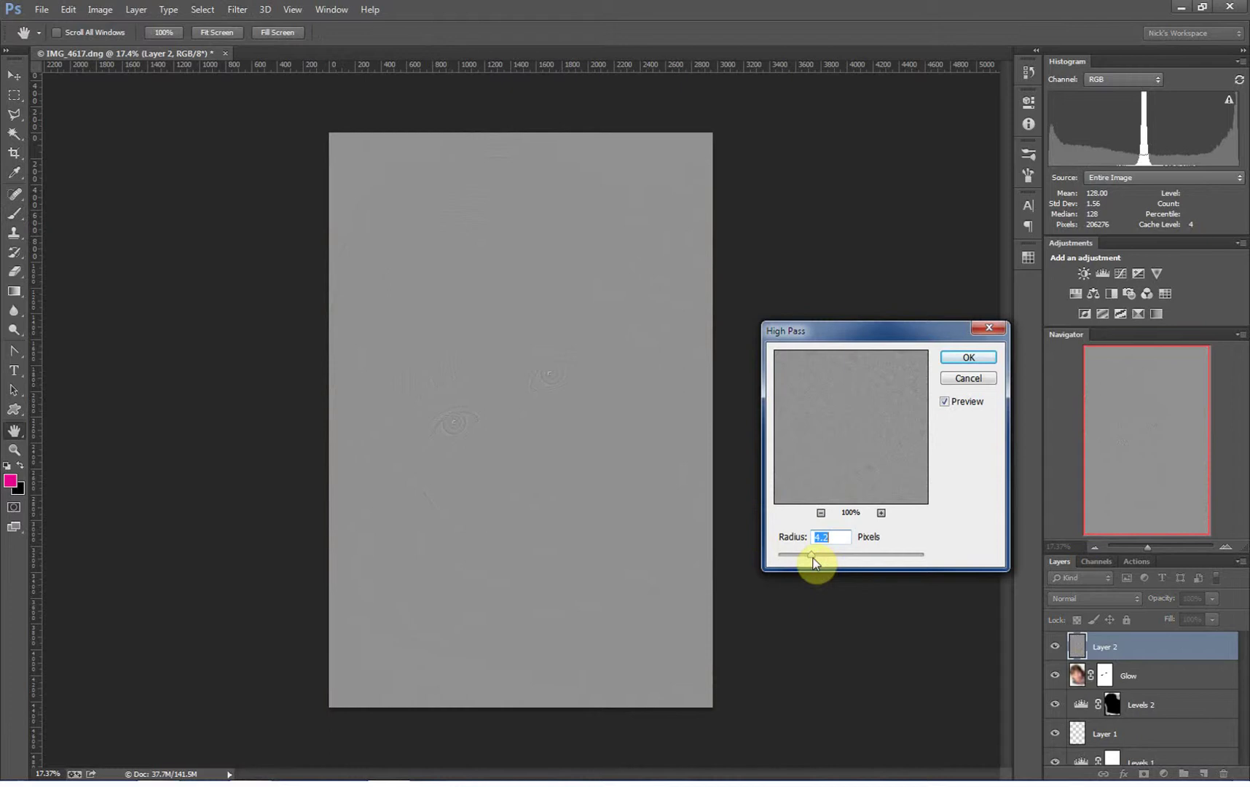
{"action": "left_click_drag", "start_coordinate": [813, 561], "coordinate": [818, 560]}
{"action": "left_click", "coordinate": [970, 359]}
- Blend the new High Pass layer in Overlay mode and compare the image with it hidden and shown
{"action": "left_click", "coordinate": [1096, 599]}
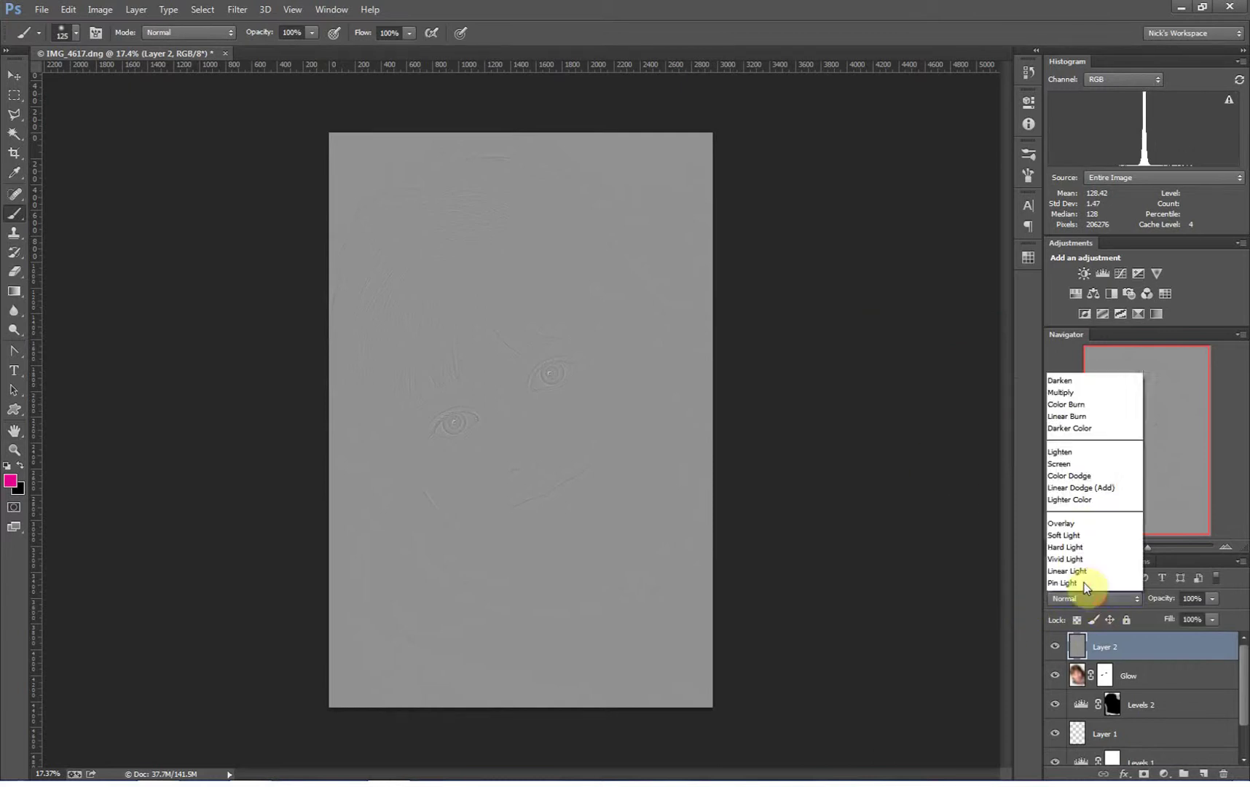
{"action": "left_click", "coordinate": [1076, 393]}
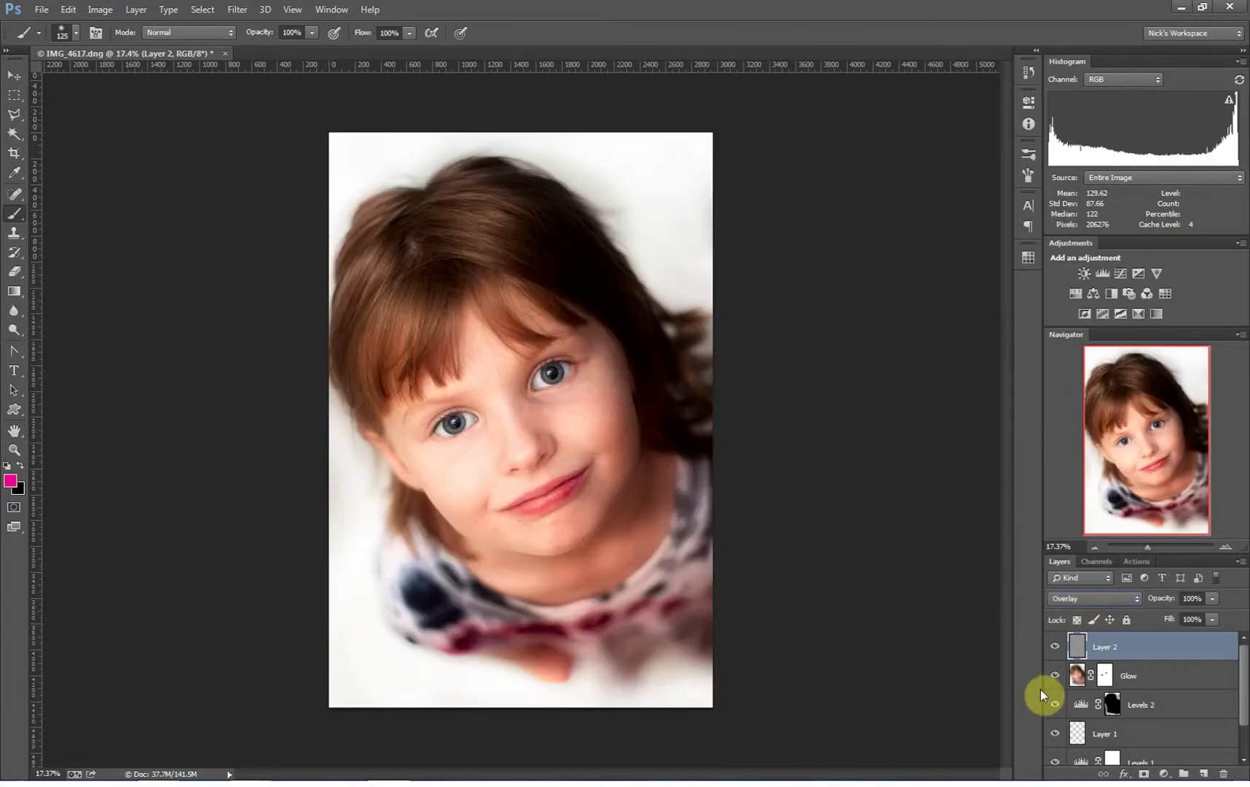
{"action": "left_click", "coordinate": [1056, 646]}
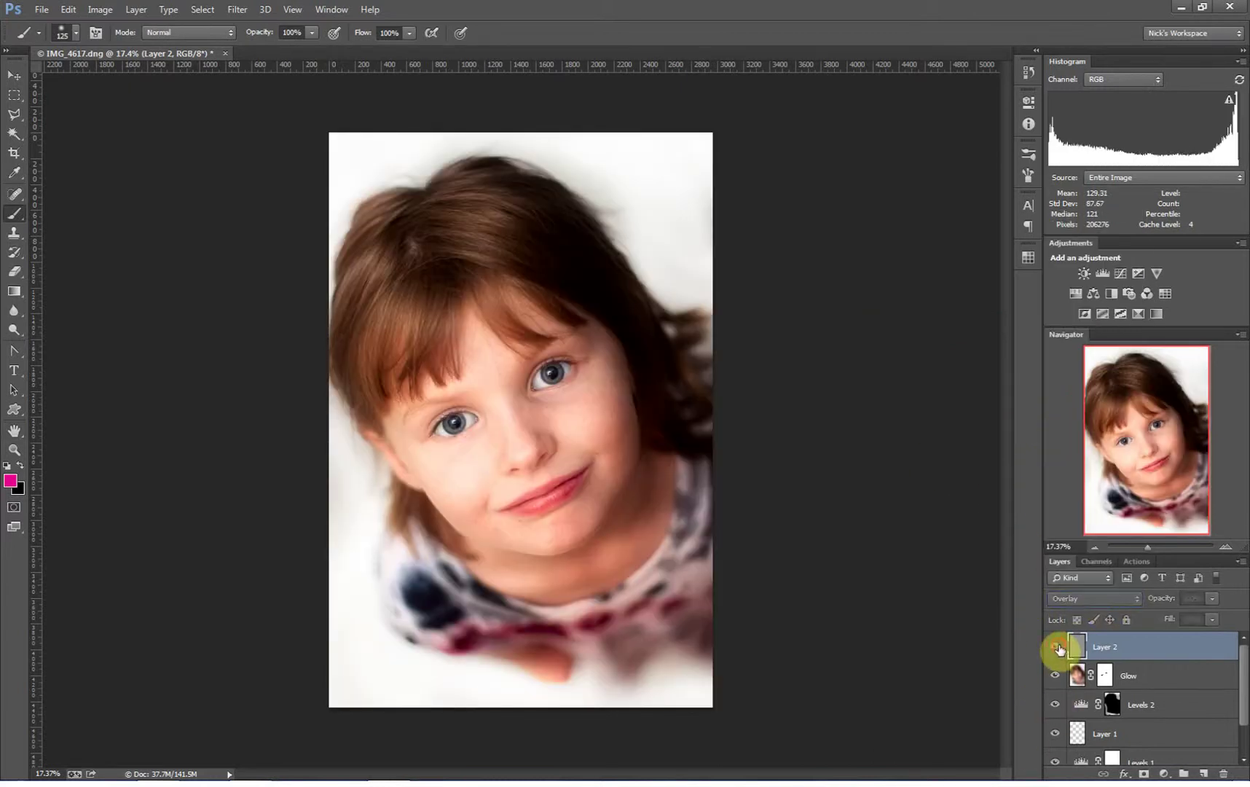
{"action": "left_click", "coordinate": [1056, 647]}
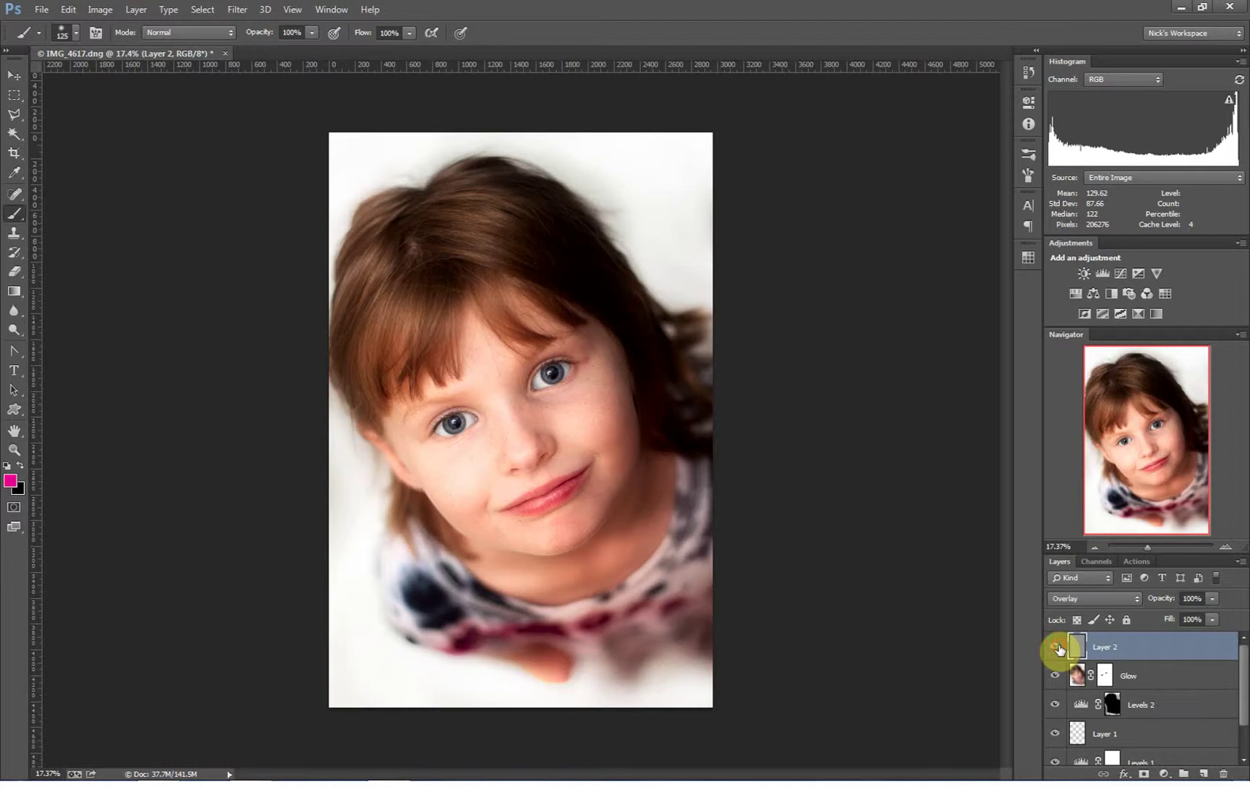
{"action": "left_click", "coordinate": [1059, 649]}
{"action": "left_click", "coordinate": [1059, 649]}
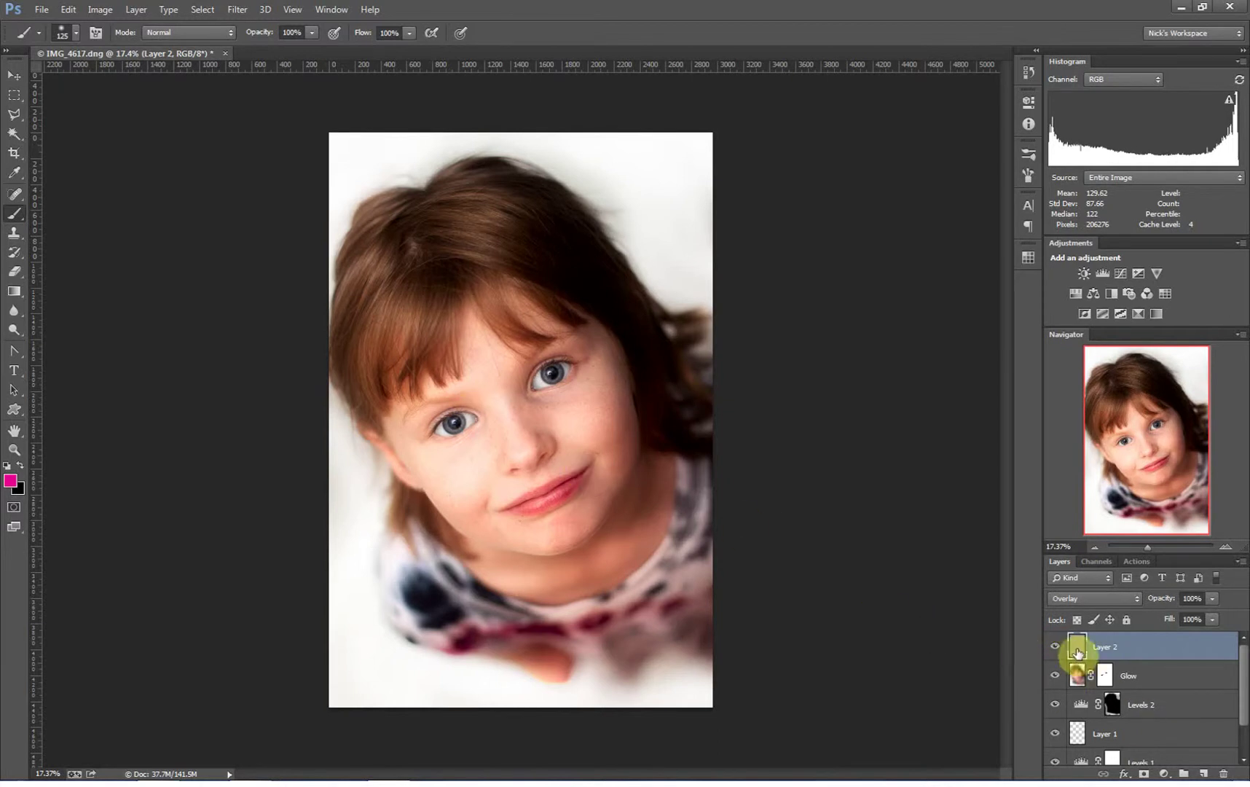
- Name the Overlay High Pass layer above Glow Sharpening
{"action": "double_click", "coordinate": [1119, 649]}
{"action": "type", "text": "S"}
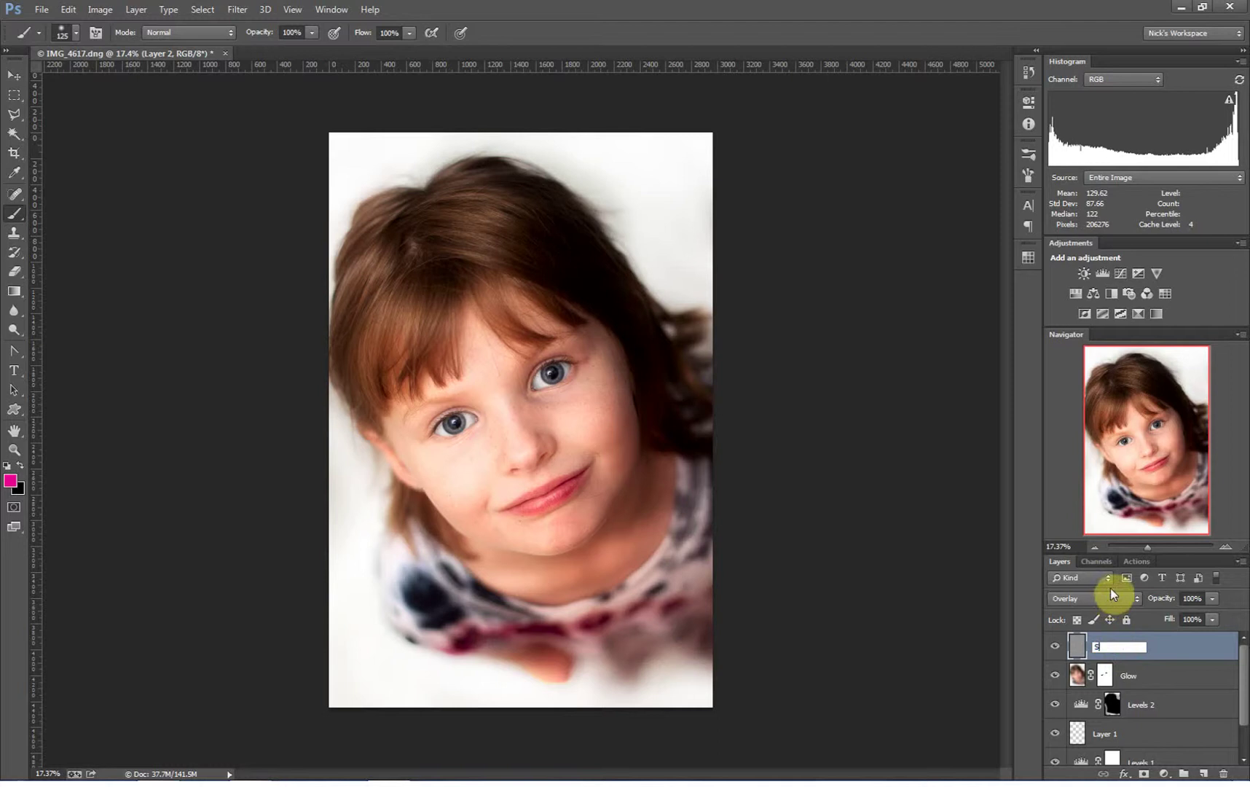
{"action": "type", "text": "harepning"}
{"action": "key", "text": "BackSpace"}
{"action": "key", "text": "BackSpace"}
{"action": "key", "text": "BackSpace"}
{"action": "key", "text": "BackSpace"}
{"action": "key", "text": "BackSpace"}
{"action": "key", "text": "BackSpace"}
{"action": "type", "text": "pening"}
{"action": "key", "text": "Return"}
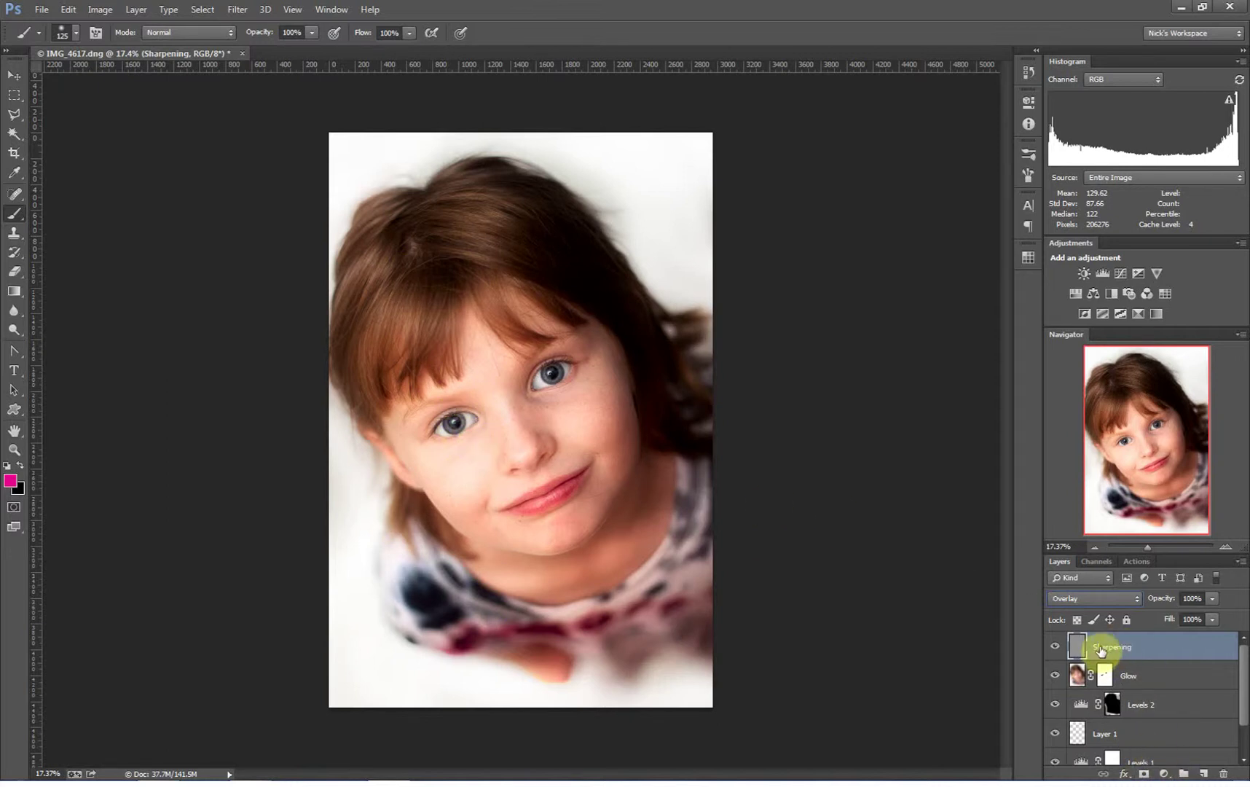
- Add a layer mask to the Sharpening layer, invert it to black, and make white the foreground colour
{"action": "left_click", "coordinate": [1142, 772]}
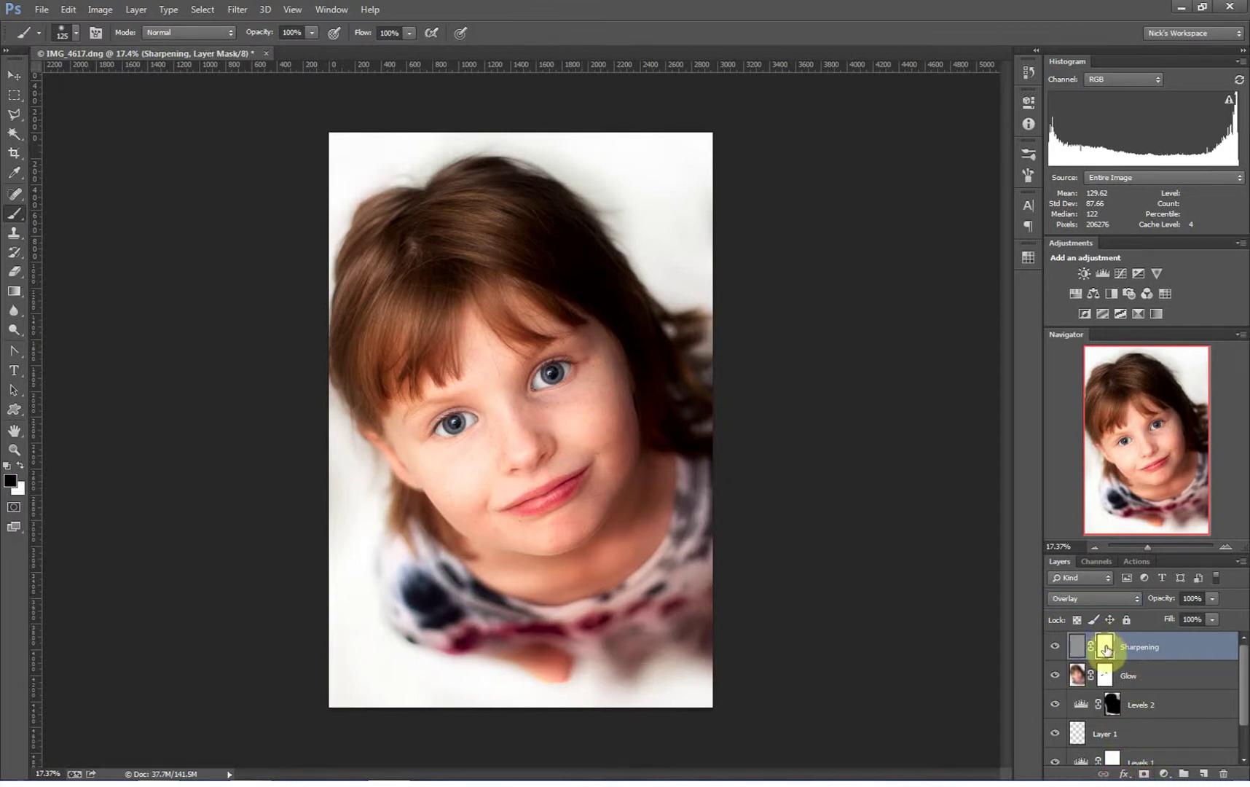
{"action": "left_click_drag", "start_coordinate": [1105, 647], "coordinate": [1106, 648]}
{"action": "key", "text": "ctrl+i"}
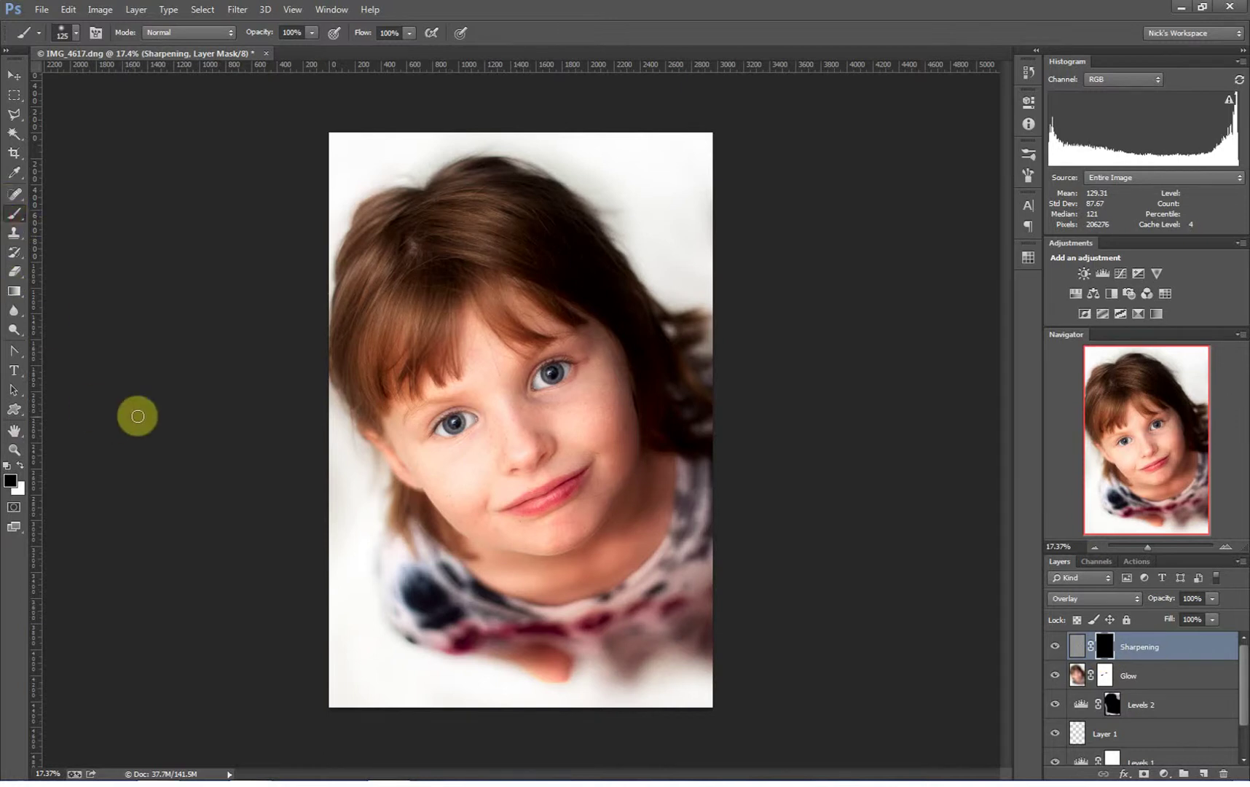
{"action": "left_click", "coordinate": [21, 465]}
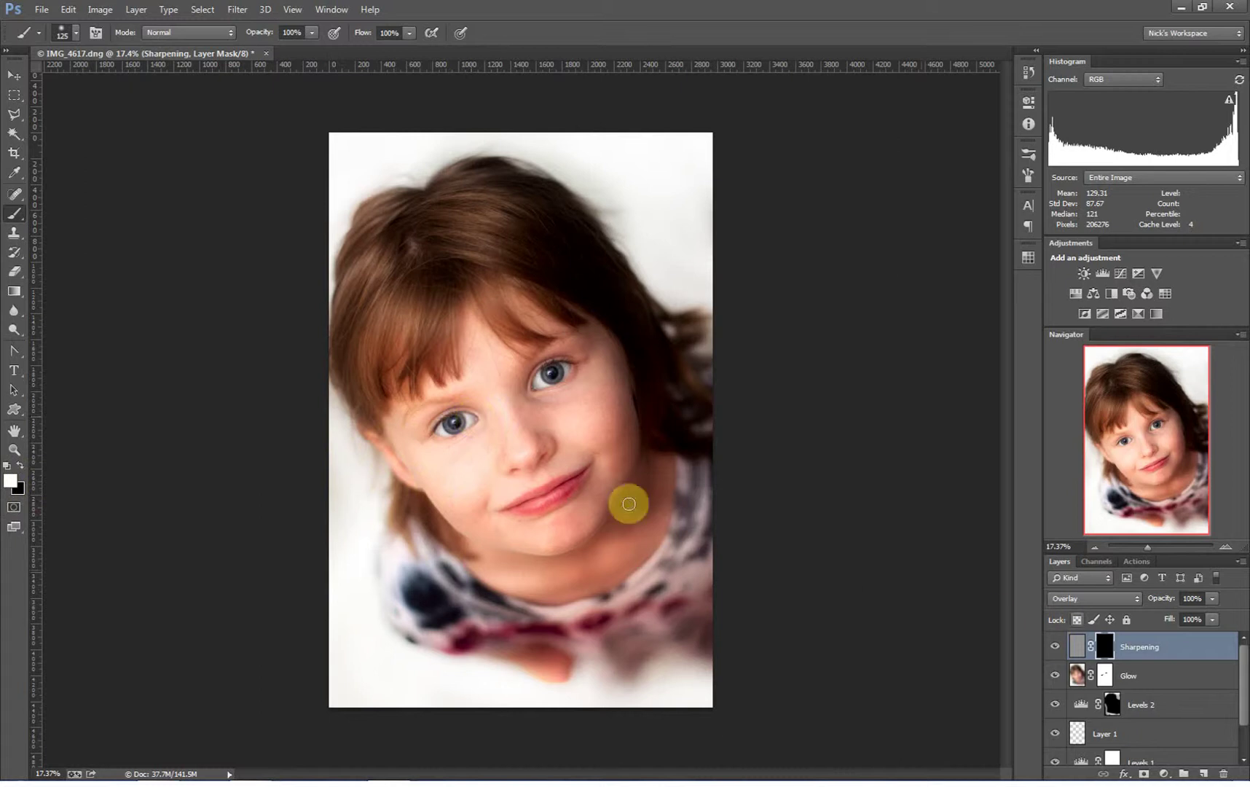
- Paint white over both eyes on the Sharpening layer's mask
{"action": "mouse_move", "coordinate": [475, 416]}
{"action": "left_mouse_down"}
{"action": "mouse_move", "coordinate": [440, 426]}
{"action": "mouse_move", "coordinate": [478, 425]}
{"action": "mouse_move", "coordinate": [467, 416]}
{"action": "mouse_move", "coordinate": [443, 434]}
{"action": "mouse_move", "coordinate": [477, 414]}
{"action": "left_mouse_up"}
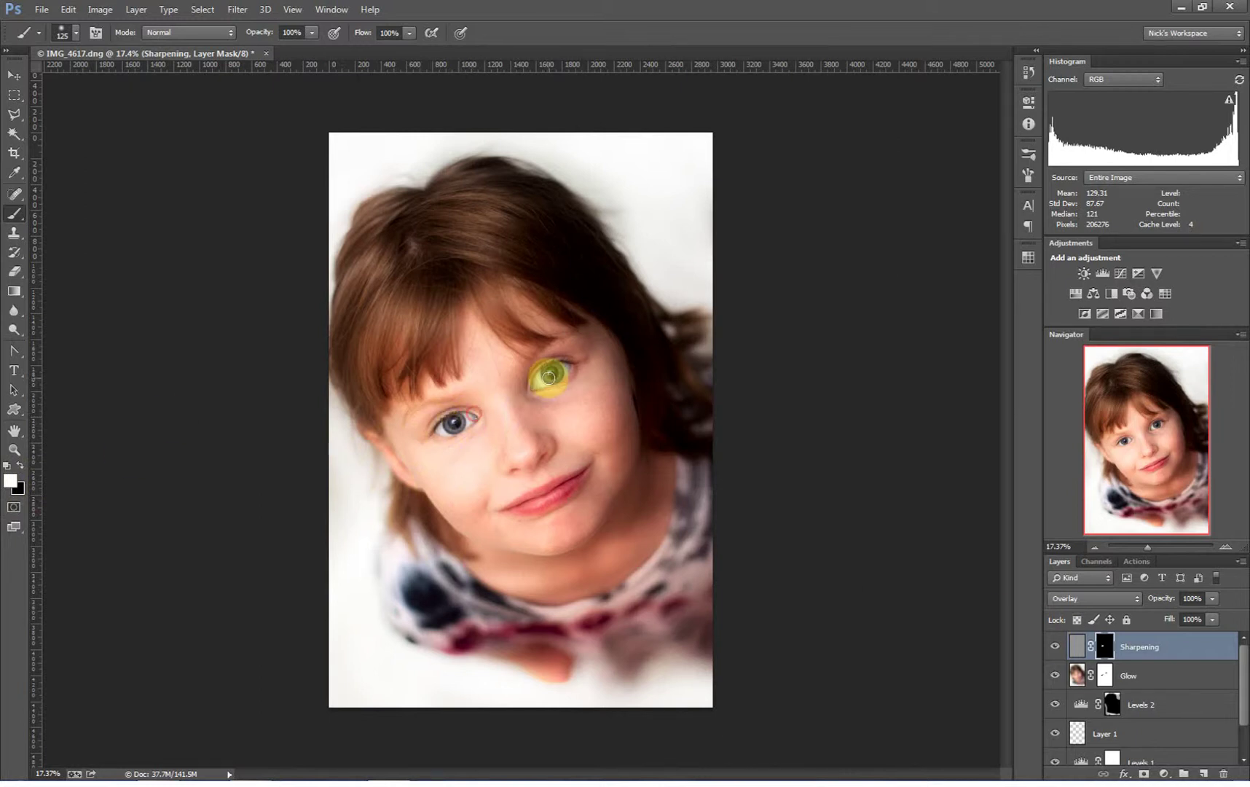
{"action": "left_click_drag", "start_coordinate": [549, 377], "coordinate": [556, 369]}
{"action": "left_click_drag", "start_coordinate": [557, 368], "coordinate": [556, 387]}
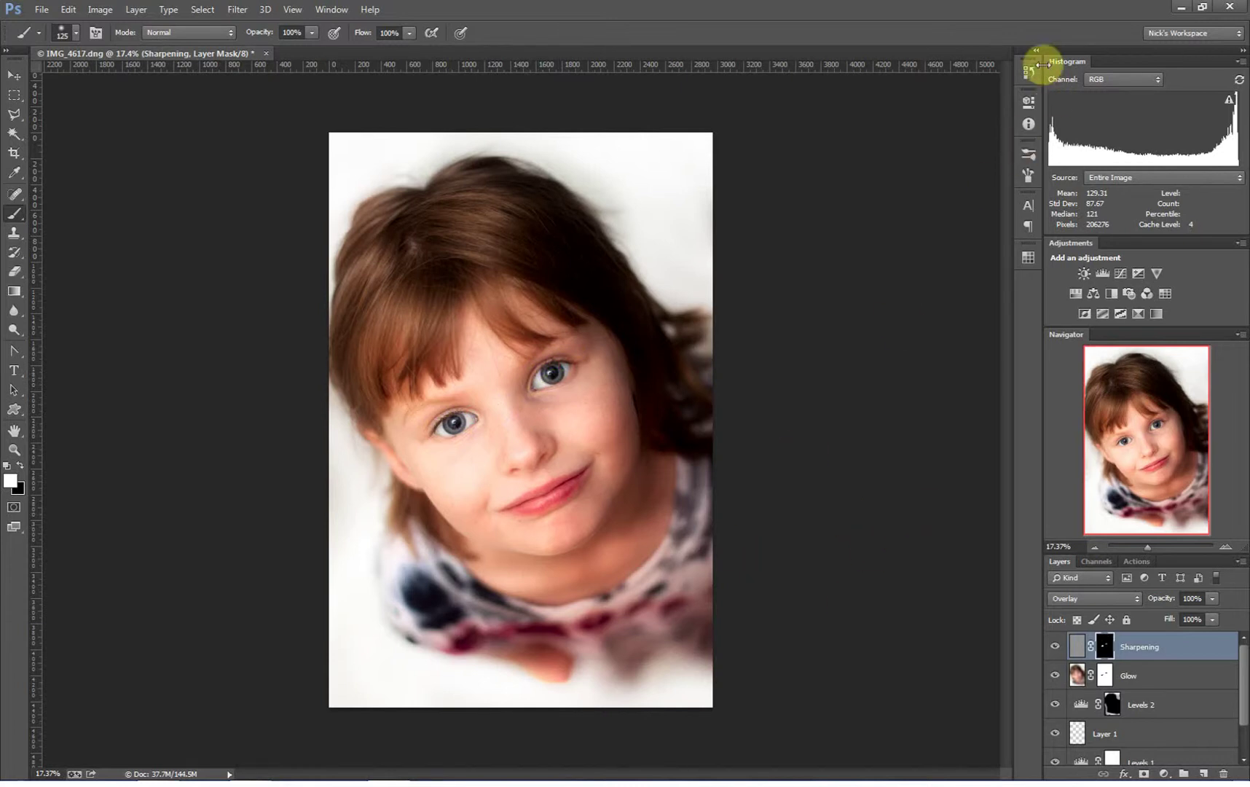
{"action": "left_click", "coordinate": [1107, 678]}
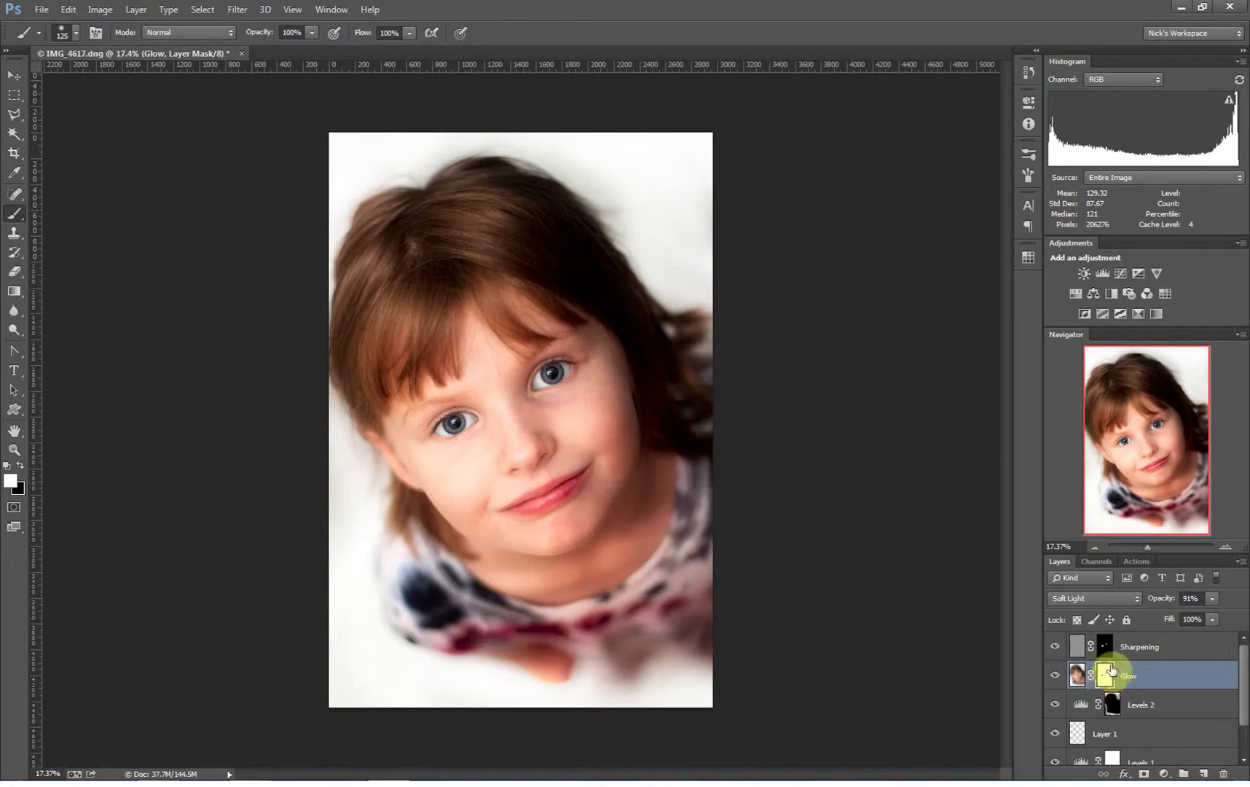
{"action": "left_click", "coordinate": [1108, 645]}
{"action": "left_click", "coordinate": [1106, 675]}
- Delete the layer mask from the Sharpening layer without applying it
{"action": "left_click", "coordinate": [1108, 644]}
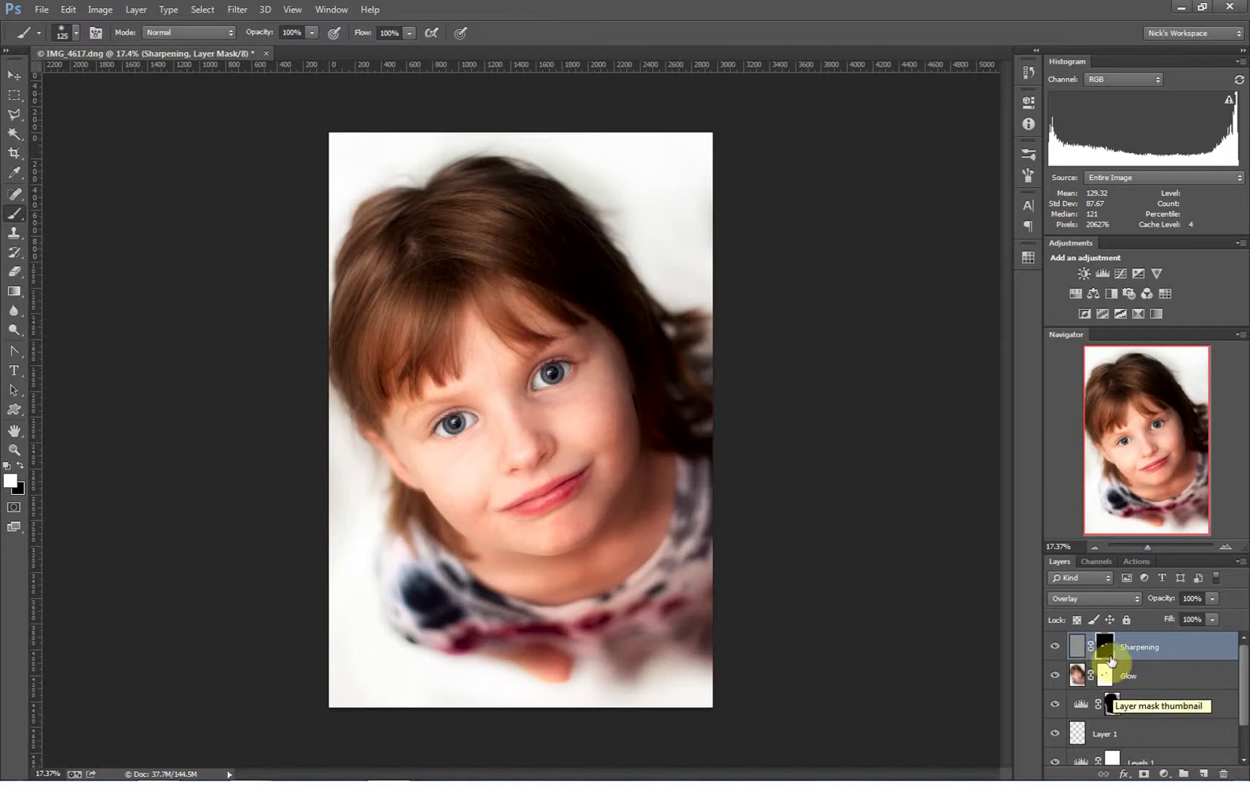
{"action": "left_click_drag", "start_coordinate": [1206, 743], "coordinate": [1224, 774]}
{"action": "left_click", "coordinate": [710, 289]}
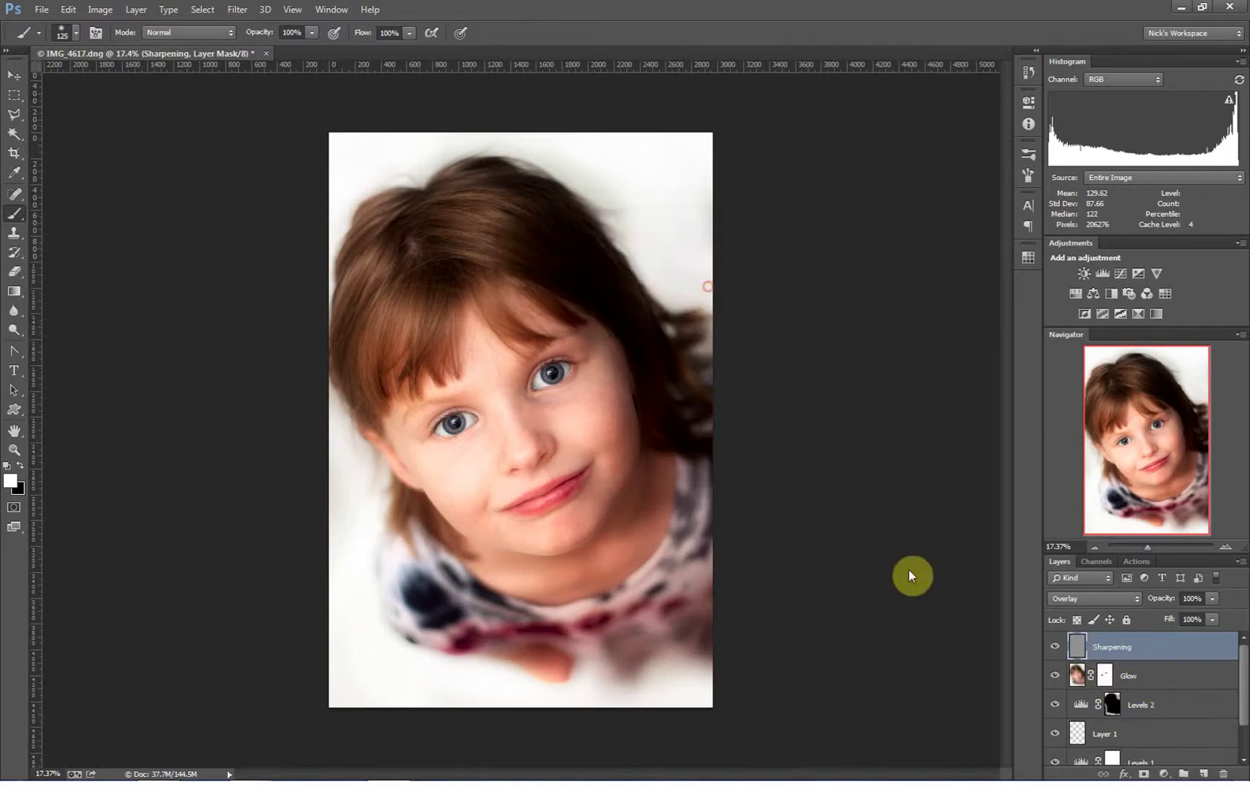
- Copy the Glow layer's mask onto the Sharpening layer and invert the copy so only the eyes are revealed
{"action": "left_click", "coordinate": [1105, 676]}
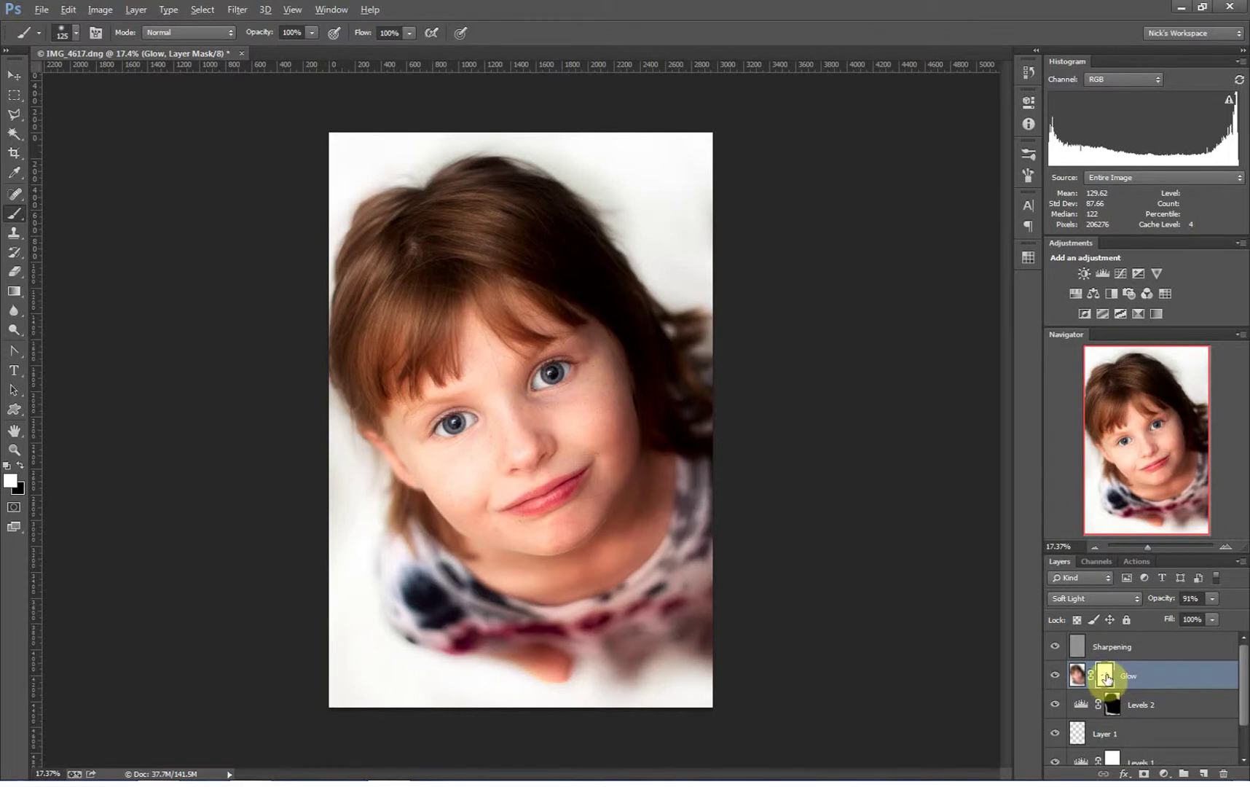
{"action": "left_click_drag", "start_coordinate": [1106, 677], "coordinate": [1107, 654]}
{"action": "left_click", "coordinate": [1105, 651]}
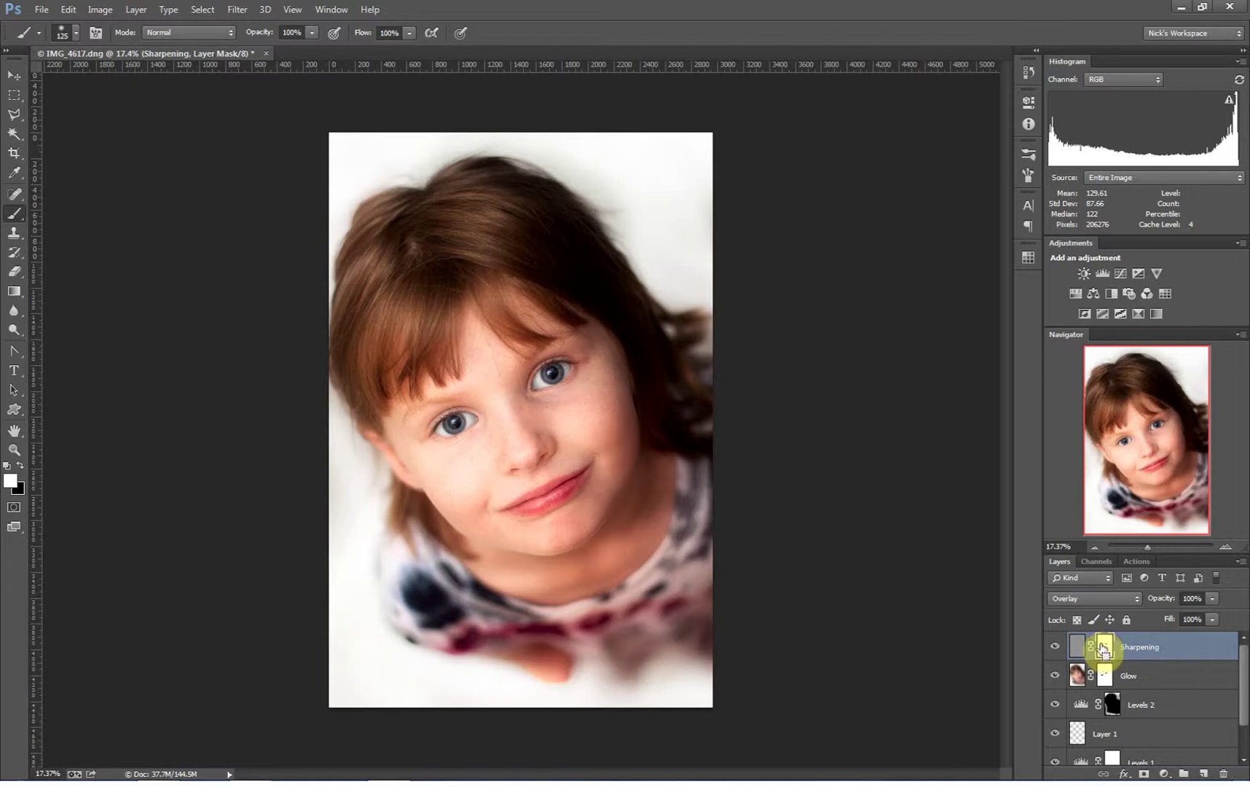
{"action": "key", "text": "ctrl+i"}
{"action": "left_click", "coordinate": [1135, 675]}
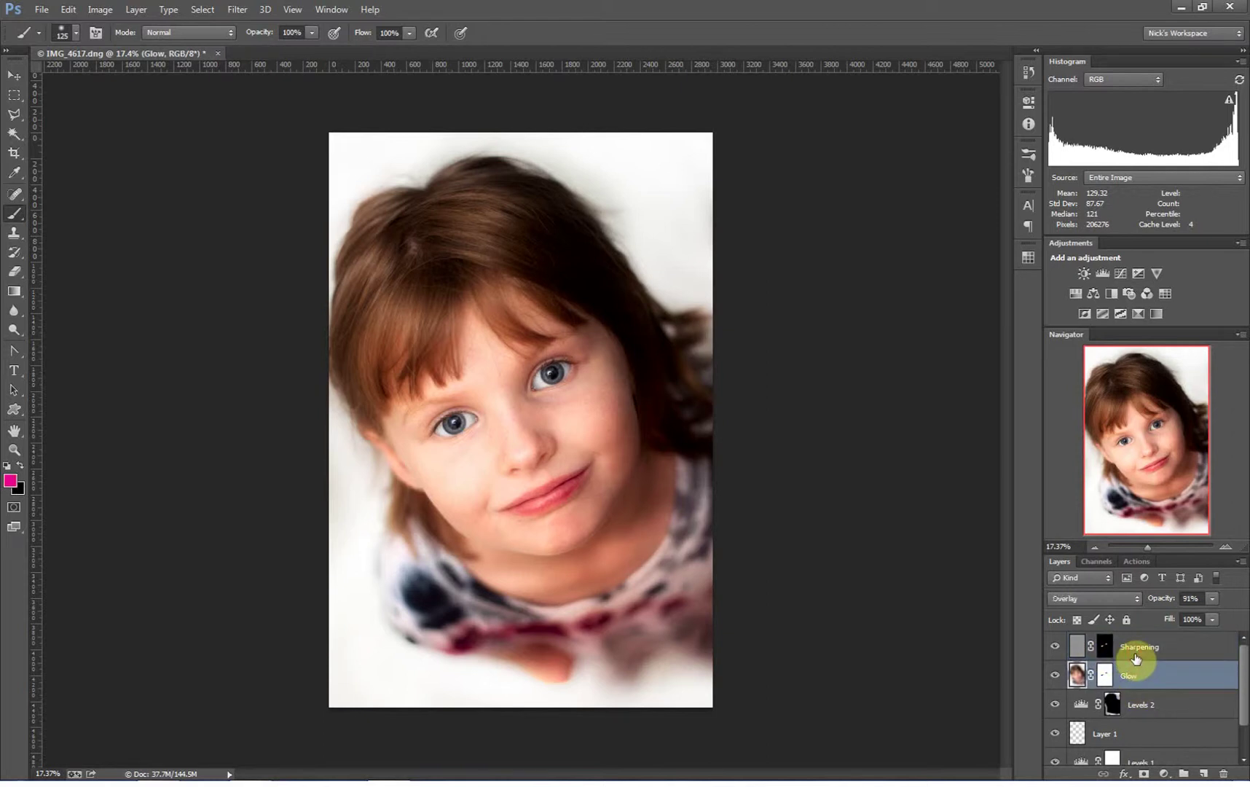
{"action": "left_click", "coordinate": [1135, 654]}
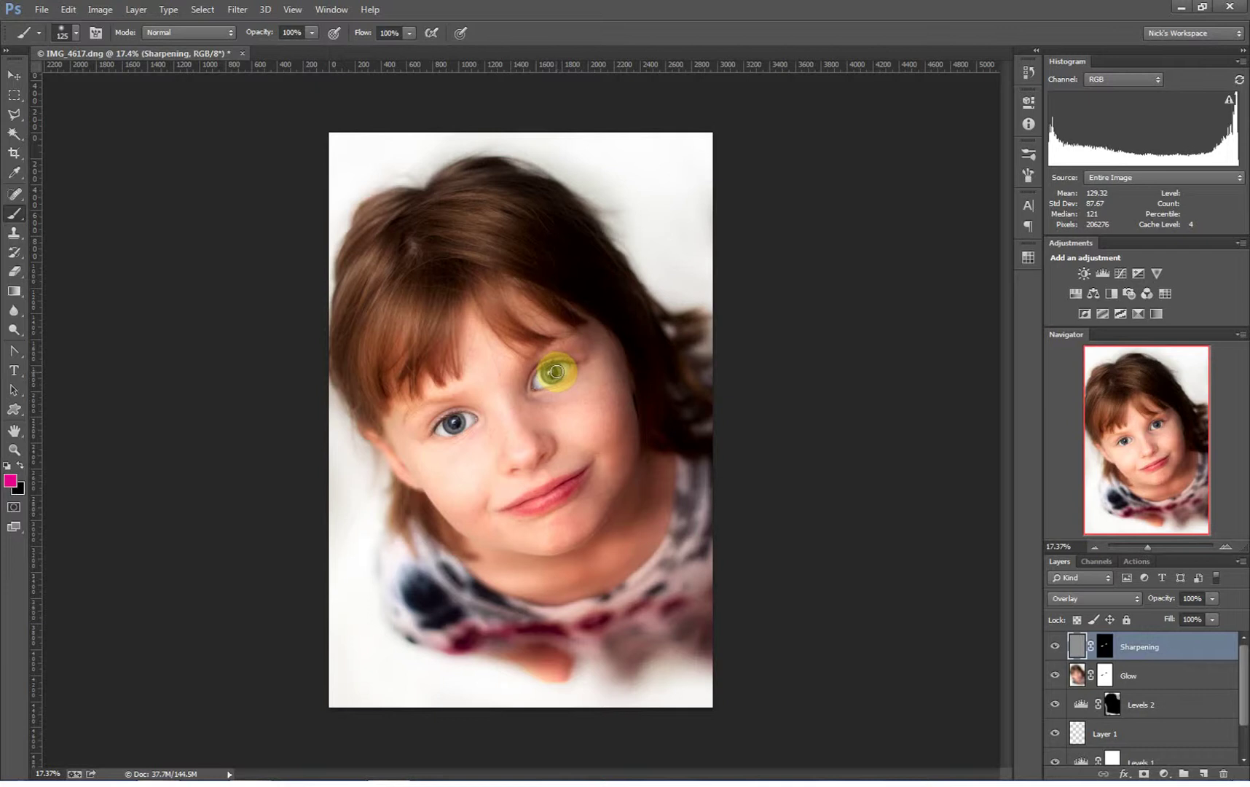
{"action": "left_click_drag", "start_coordinate": [555, 372], "coordinate": [581, 350]}
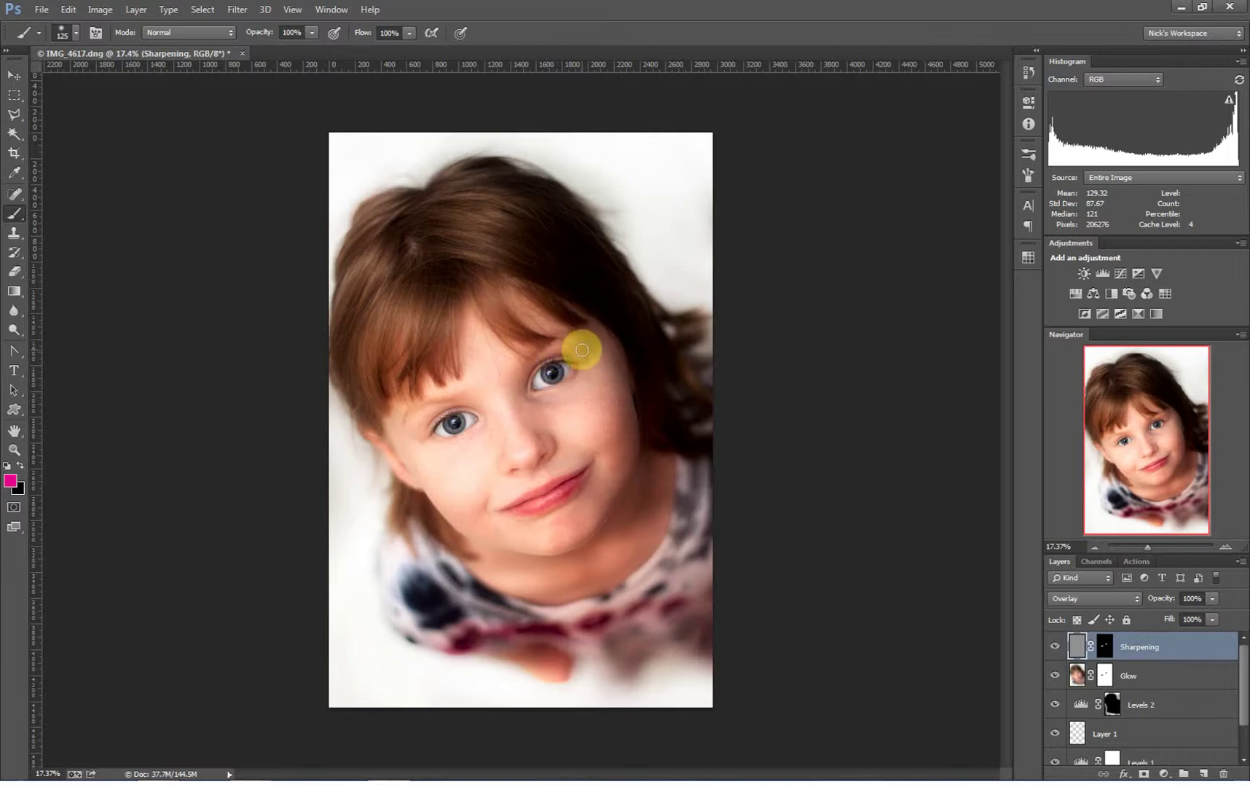